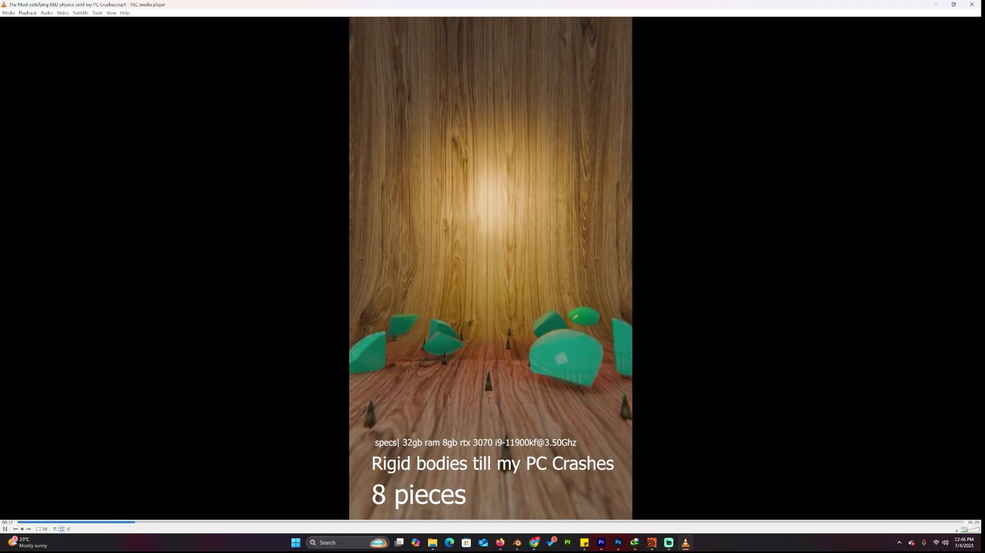
# Step: Skim through the rigid-body crash test video, reviewing the runs with different piece counts
pyautogui.scroll(-2, 644, 257)
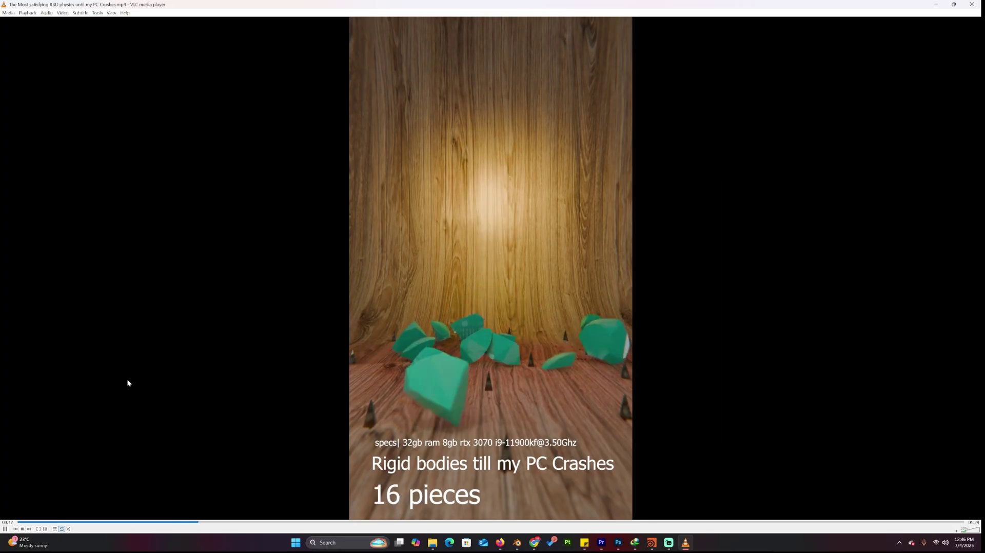
pyautogui.click(24, 522)
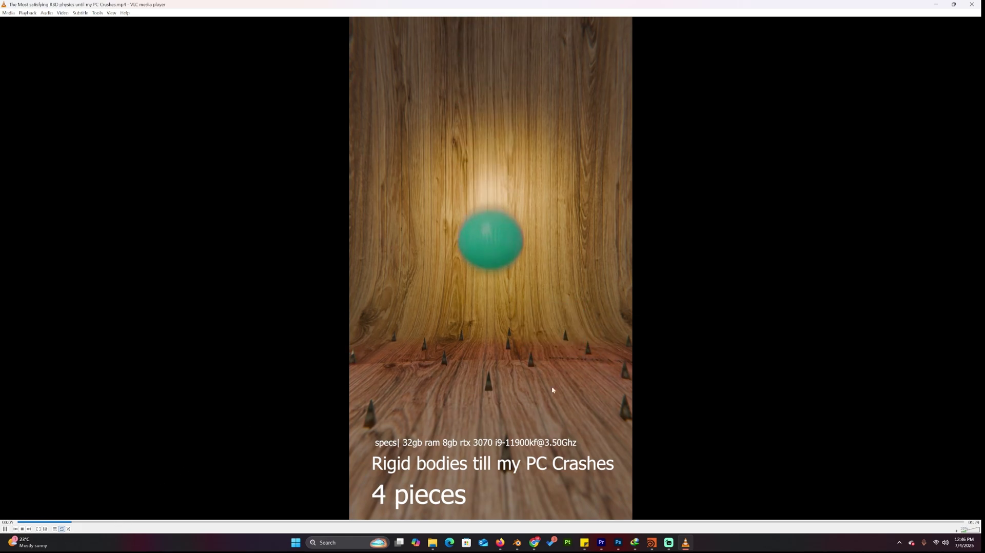
pyautogui.click(137, 522)
pyautogui.click(186, 521)
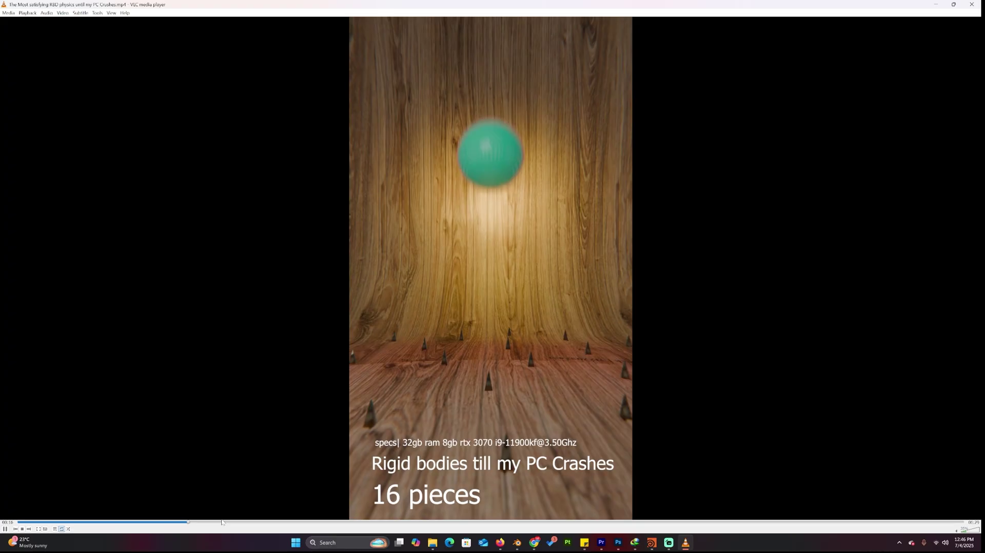
pyautogui.click(276, 521)
pyautogui.click(372, 522)
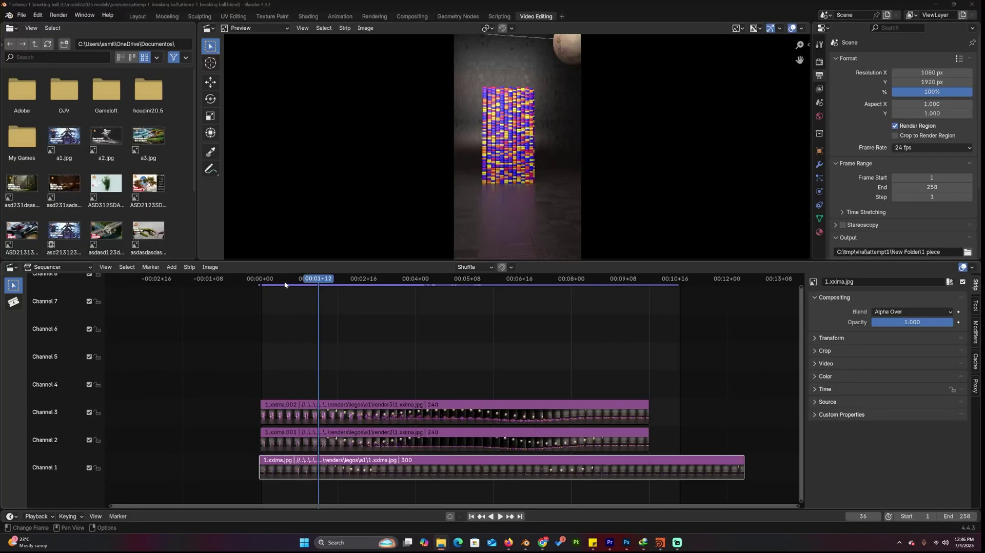
# Step: In Blender, slide the channel 2 and channel 3 image strips together to start just before the 8-second mark
pyautogui.moveTo(284, 283); pyautogui.dragTo(264, 285)
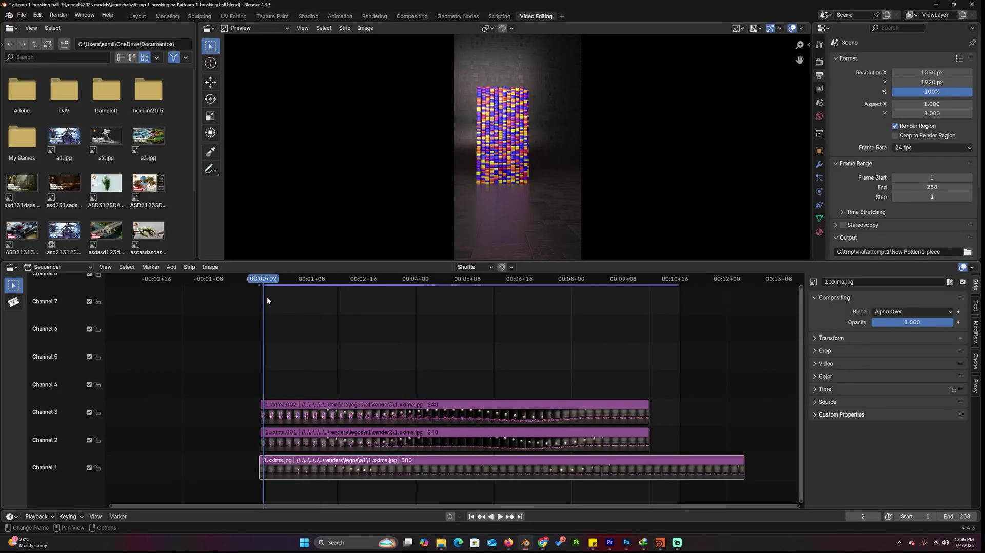
pyautogui.moveTo(350, 375); pyautogui.dragTo(305, 441)
pyautogui.press('g')
pyautogui.click(605, 440)
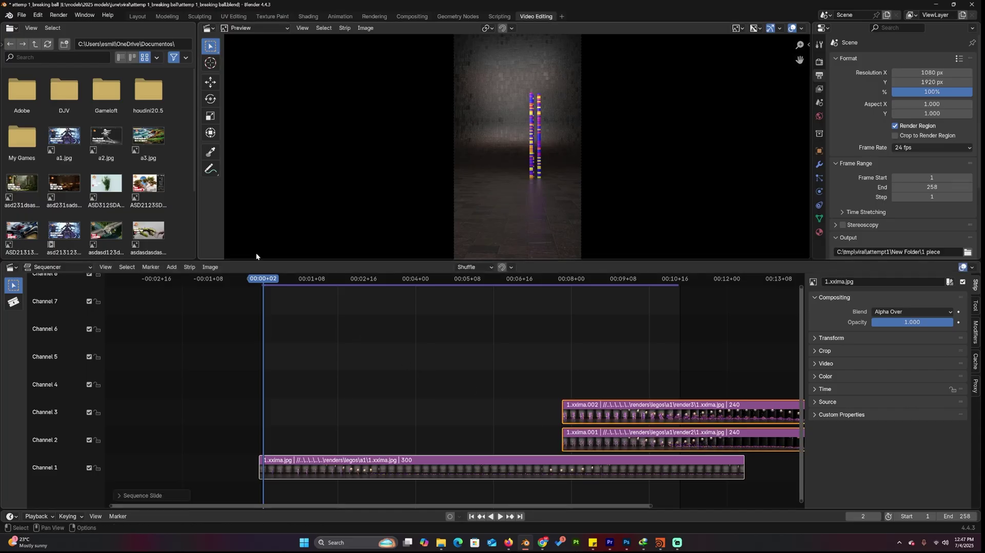
# Step: Play and scrub the first seconds of the channel 1 strip to review the first lego render
pyautogui.press('space')
pyautogui.moveTo(281, 282); pyautogui.dragTo(327, 285)
pyautogui.press('space')
pyautogui.click(557, 218)
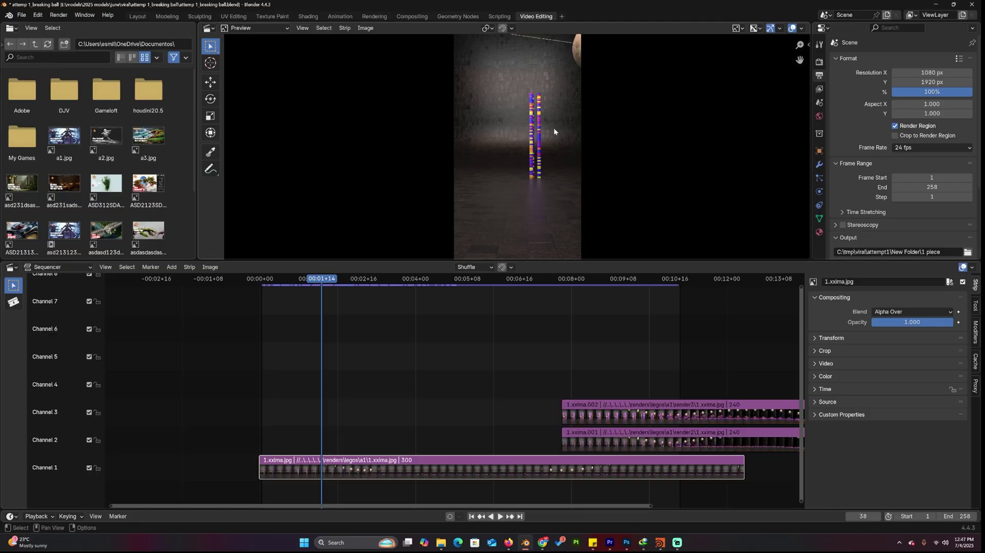
# Step: Move the channel 2 strip to start at about 00:01+14 and preview the wrecking ball hit in that render
pyautogui.moveTo(645, 439); pyautogui.dragTo(409, 439)
pyautogui.moveTo(322, 280); pyautogui.dragTo(396, 285)
pyautogui.press('space')
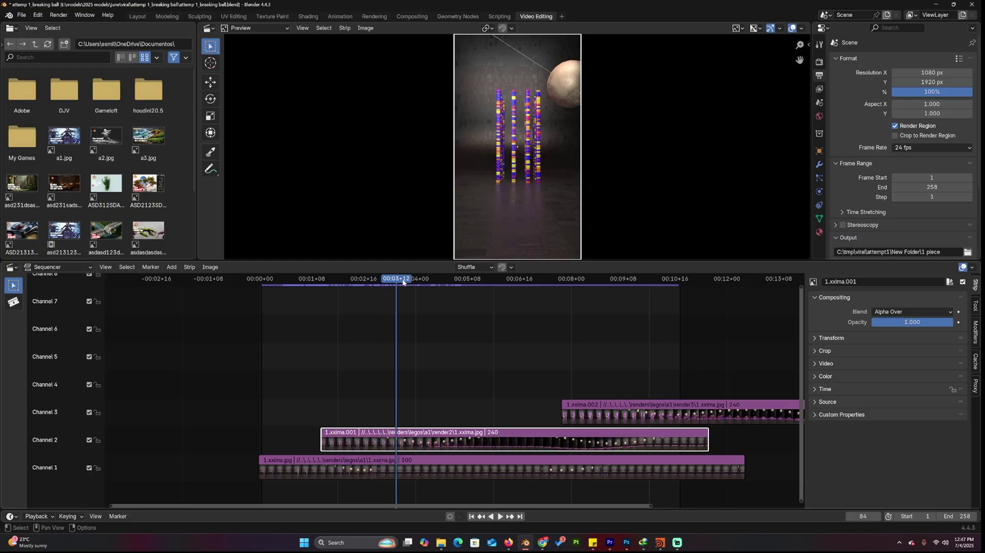
pyautogui.moveTo(403, 282)
pyautogui.mouseDown()
pyautogui.moveTo(440, 285)
pyautogui.moveTo(386, 286)
pyautogui.moveTo(462, 287)
pyautogui.moveTo(397, 288)
pyautogui.mouseUp()
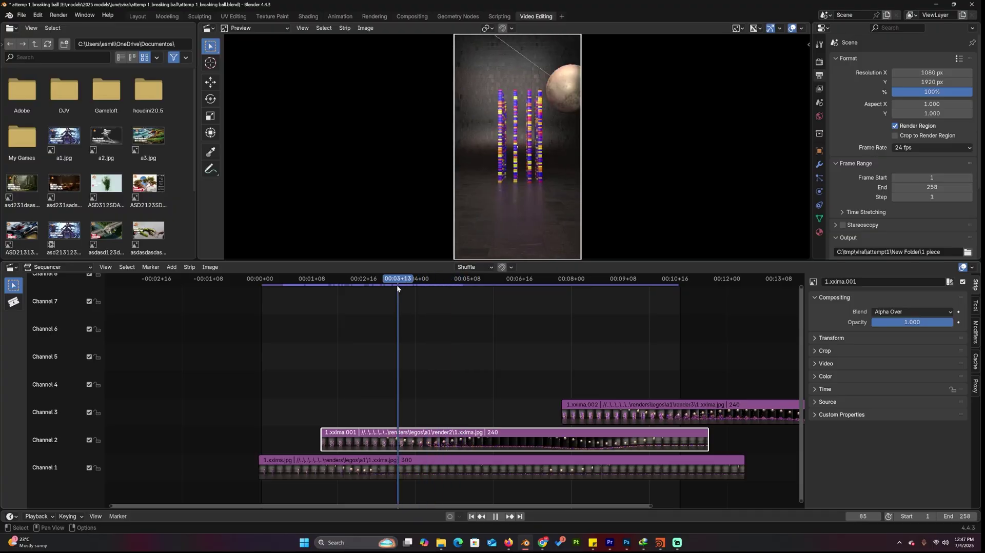
pyautogui.press('space')
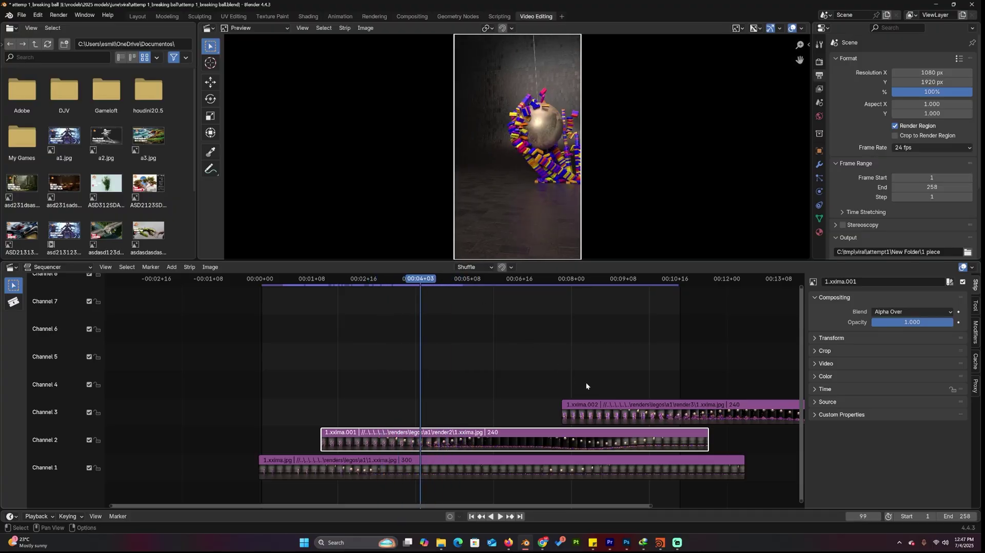
# Step: Move the channel 3 strip to start at about 00:04+08, then scrub the sequence from near its beginning
pyautogui.moveTo(586, 410); pyautogui.dragTo(452, 410)
pyautogui.click(437, 282)
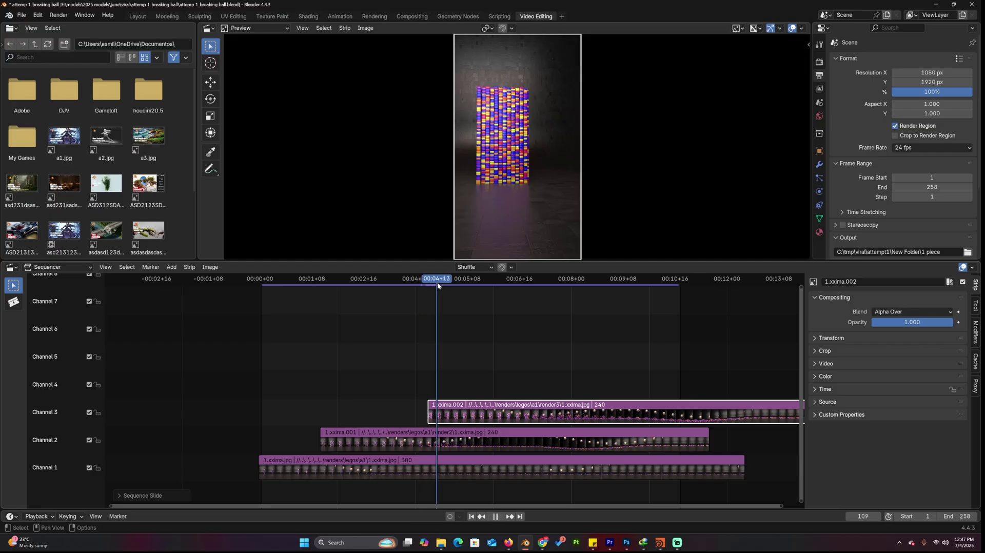
pyautogui.moveTo(437, 282); pyautogui.dragTo(276, 276)
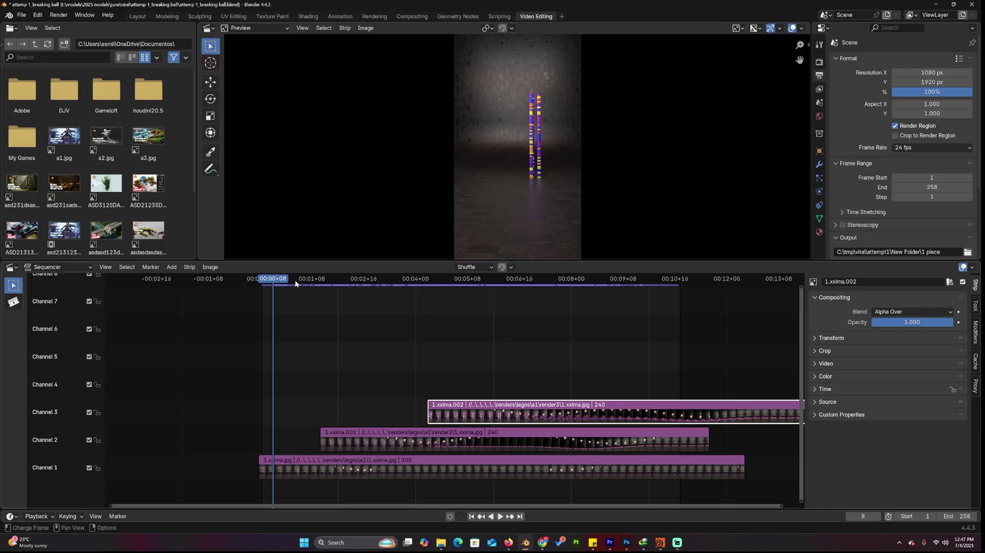
pyautogui.moveTo(296, 283); pyautogui.dragTo(331, 281)
# Step: Switch to Houdini, return the timeline to frame 7 and bring the intact lego tower and object nodes into view
pyautogui.click(660, 542)
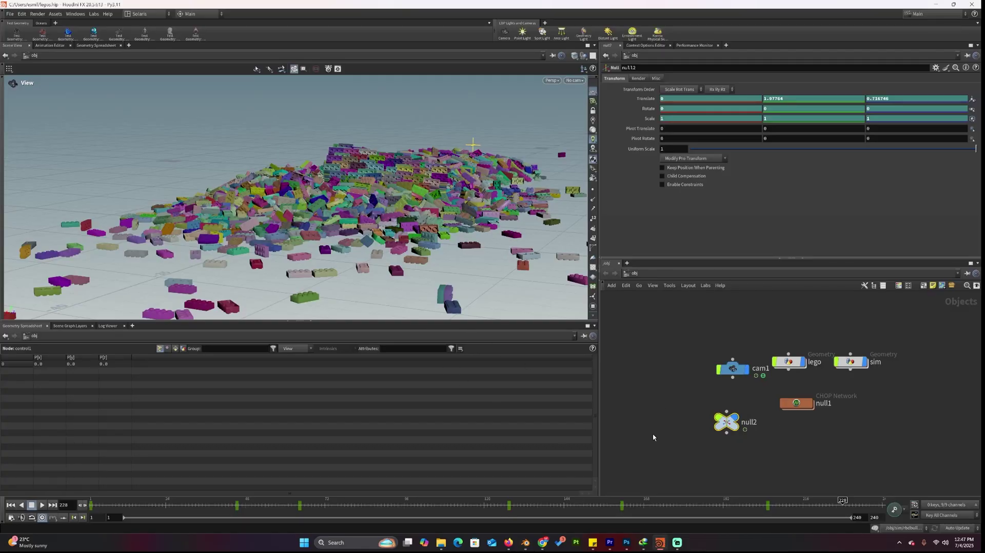
pyautogui.click(93, 501)
pyautogui.moveTo(452, 158); pyautogui.dragTo(503, 94, button='right')
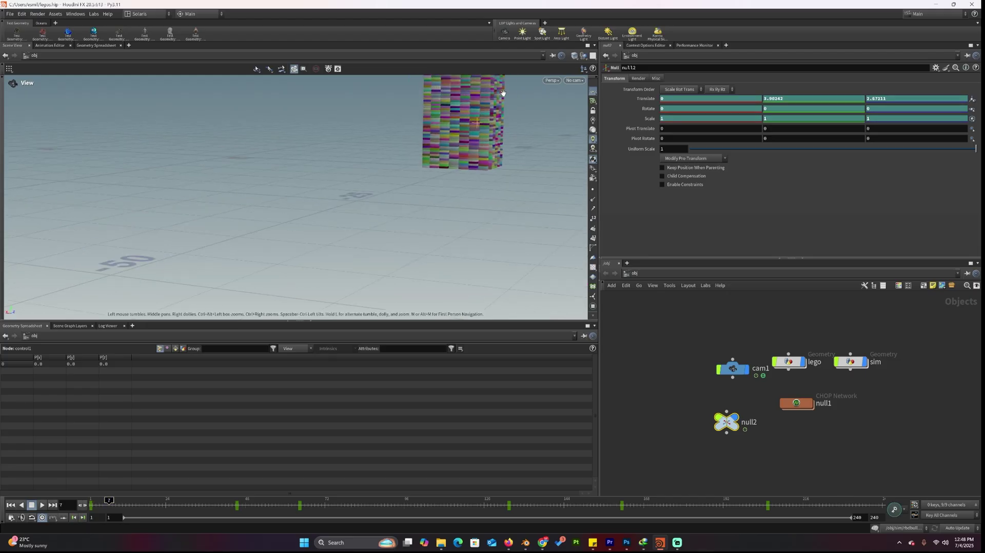
pyautogui.moveTo(503, 95); pyautogui.dragTo(429, 229, button='middle')
pyautogui.scroll(3, 713, 347)
pyautogui.moveTo(834, 454); pyautogui.dragTo(734, 437, button='middle')
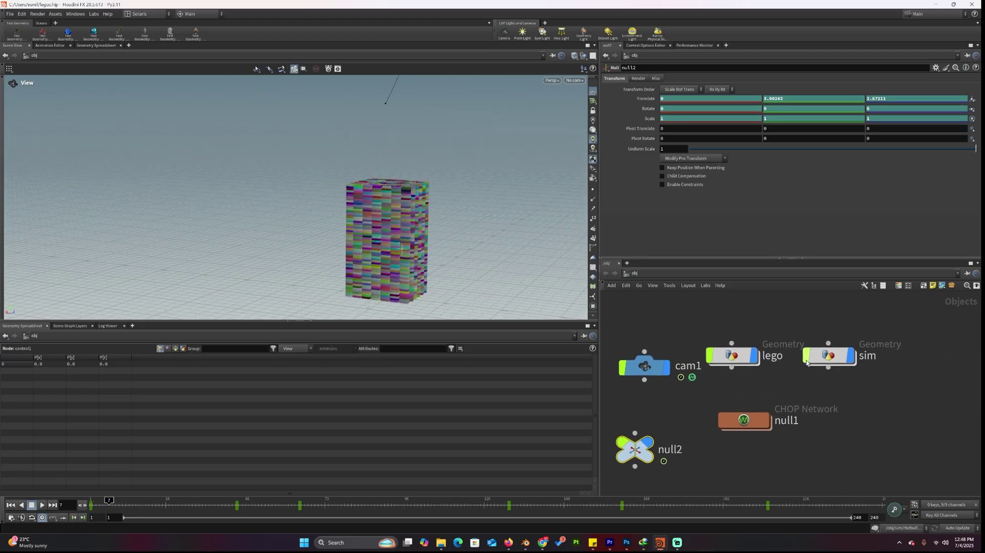
# Step: Open the lego object's geometry network, enlarge the network pane and close in on the single brick inside the tower
pyautogui.doubleClick(732, 356)
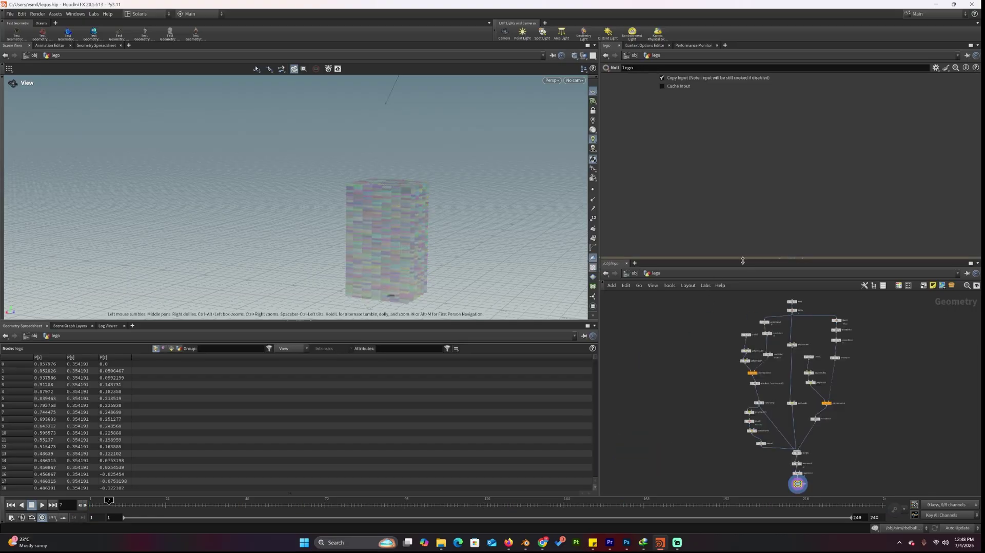
pyautogui.click(779, 258)
pyautogui.moveTo(424, 269); pyautogui.dragTo(492, 172, button='right')
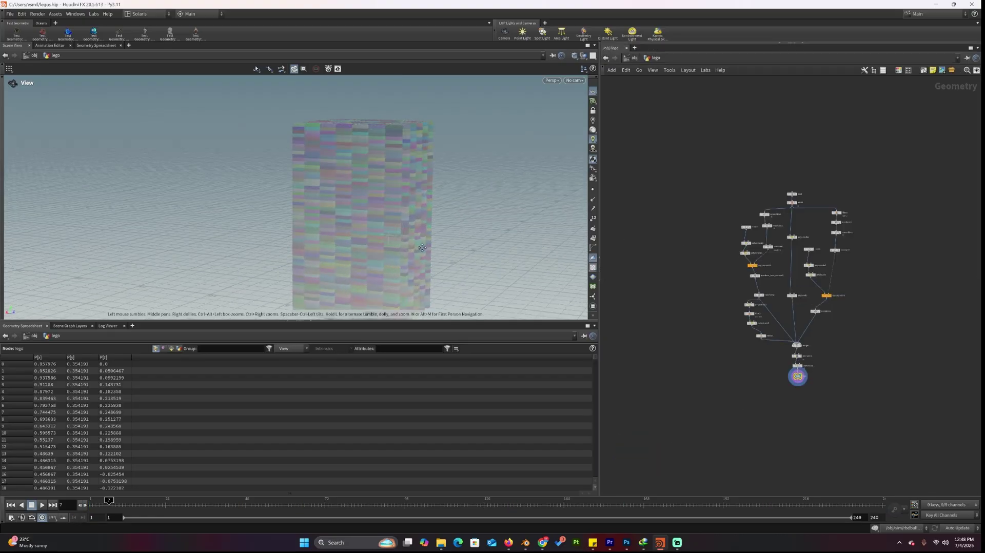
pyautogui.moveTo(491, 171); pyautogui.dragTo(515, 111, button='middle')
pyautogui.moveTo(401, 253); pyautogui.dragTo(429, 187, button='right')
pyautogui.moveTo(429, 186); pyautogui.dragTo(420, 231)
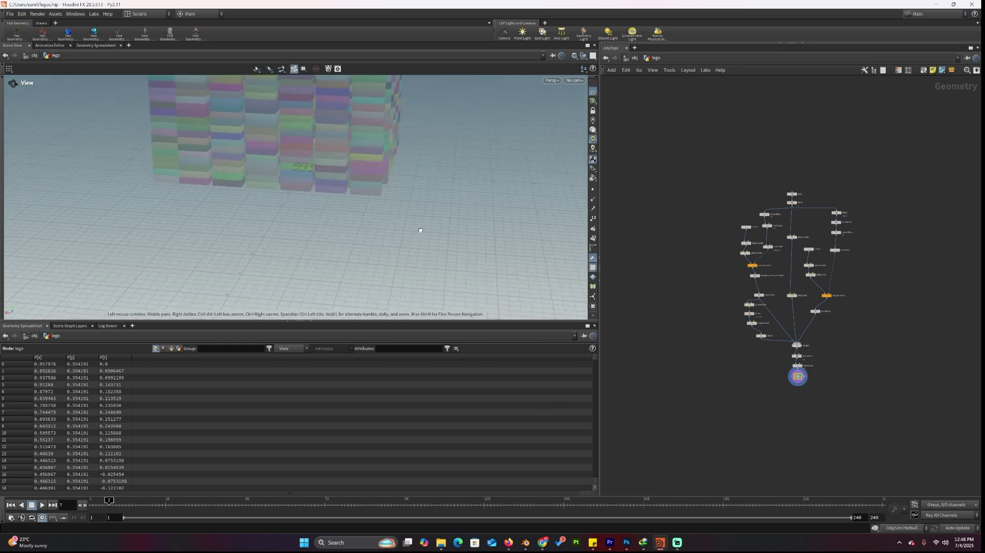
pyautogui.moveTo(349, 176); pyautogui.dragTo(409, 183, button='middle')
pyautogui.scroll(6, 409, 183)
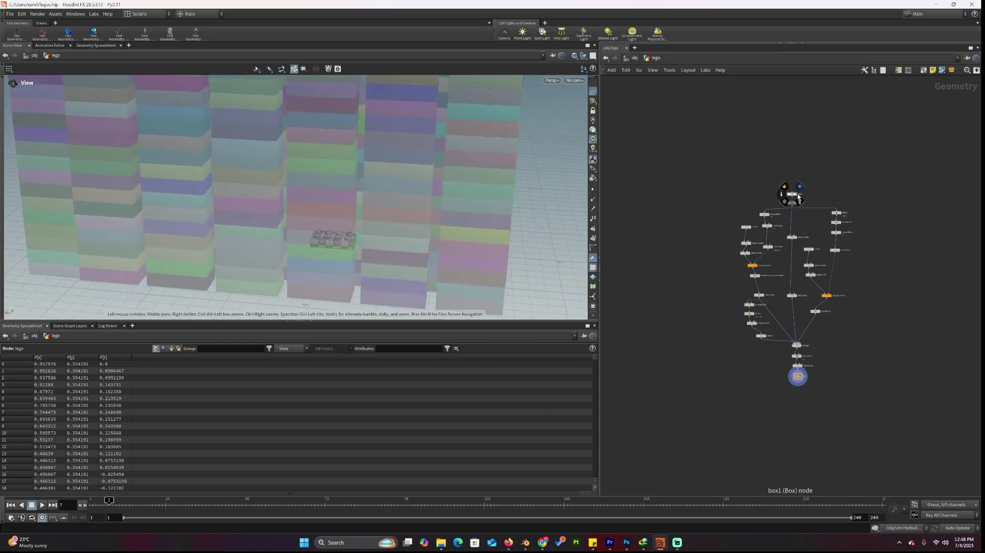
# Step: Display the box1 node, hide all other objects and frame the box in the viewport
pyautogui.click(798, 198)
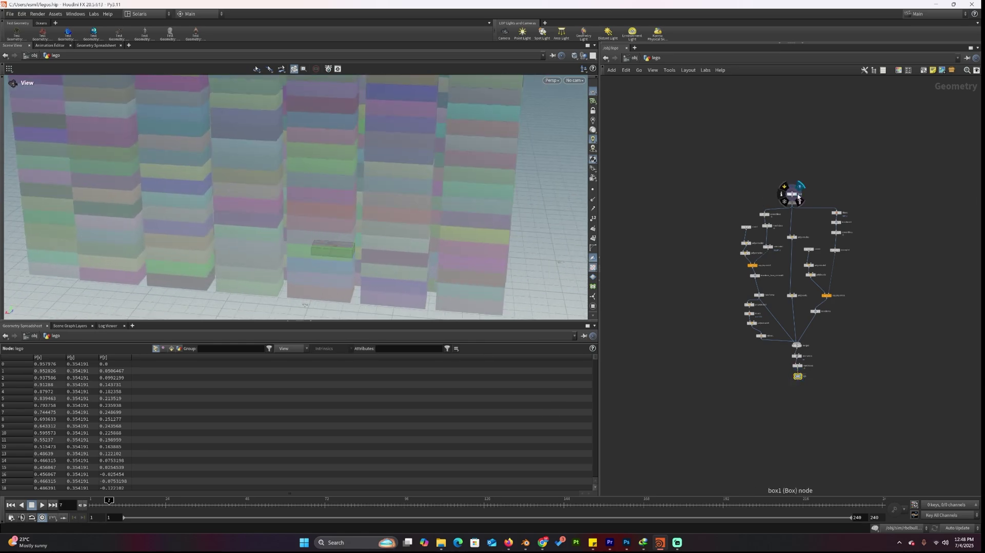
pyautogui.click(583, 56)
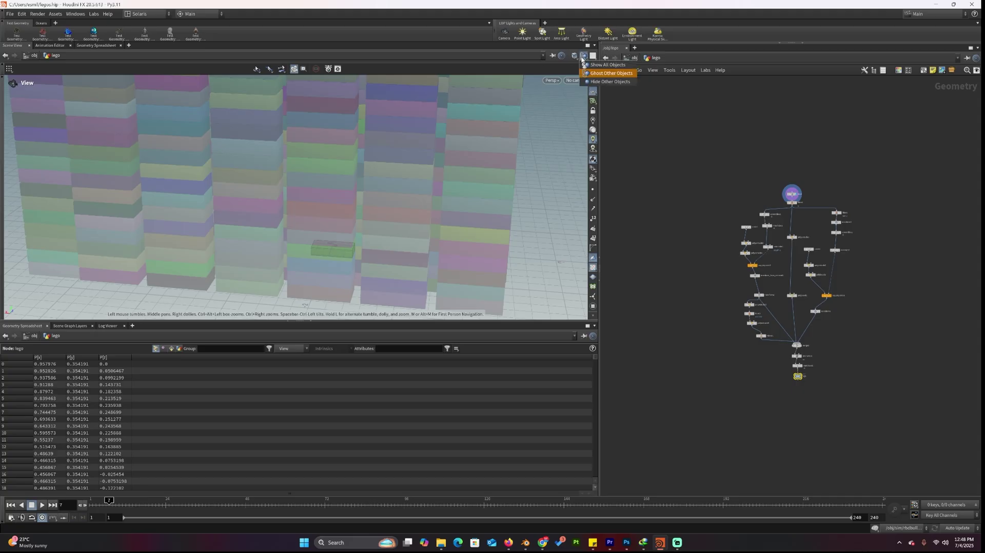
pyautogui.click(602, 81)
pyautogui.moveTo(557, 158); pyautogui.dragTo(453, 162, button='middle')
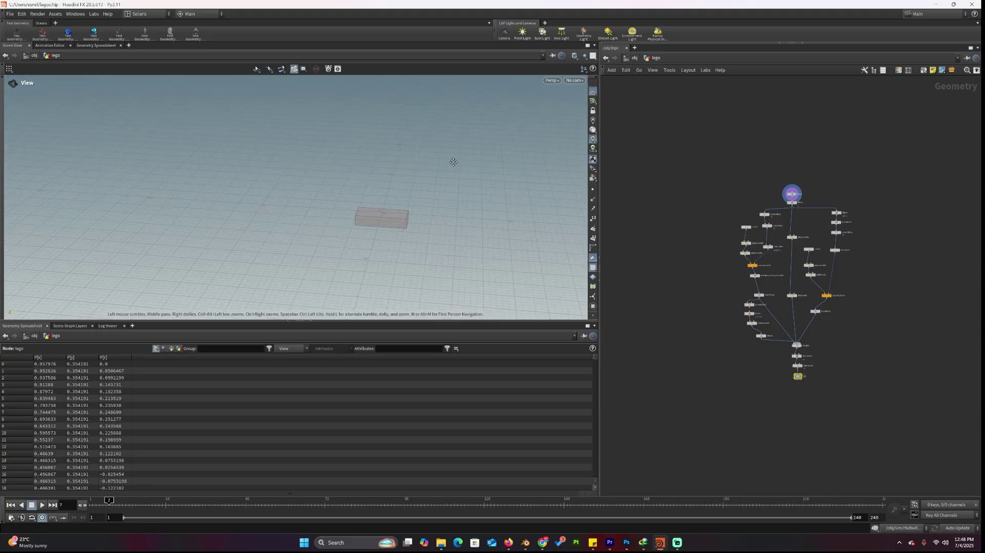
pyautogui.press('f')
pyautogui.moveTo(323, 242); pyautogui.dragTo(354, 255)
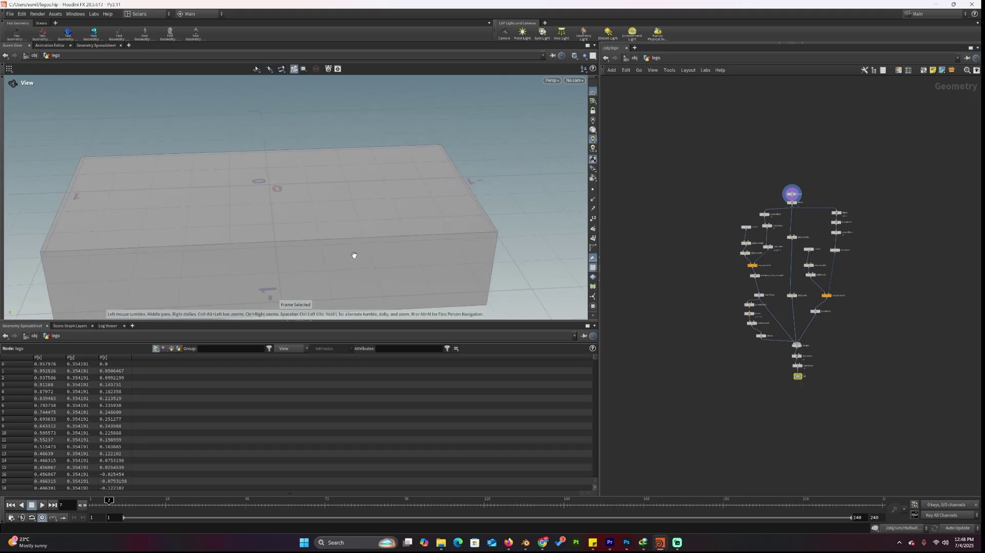
pyautogui.moveTo(354, 255); pyautogui.dragTo(444, 216, button='middle')
# Step: Display the results of blast1 and convertline1, and examine the extracted line from another angle
pyautogui.scroll(6, 806, 222)
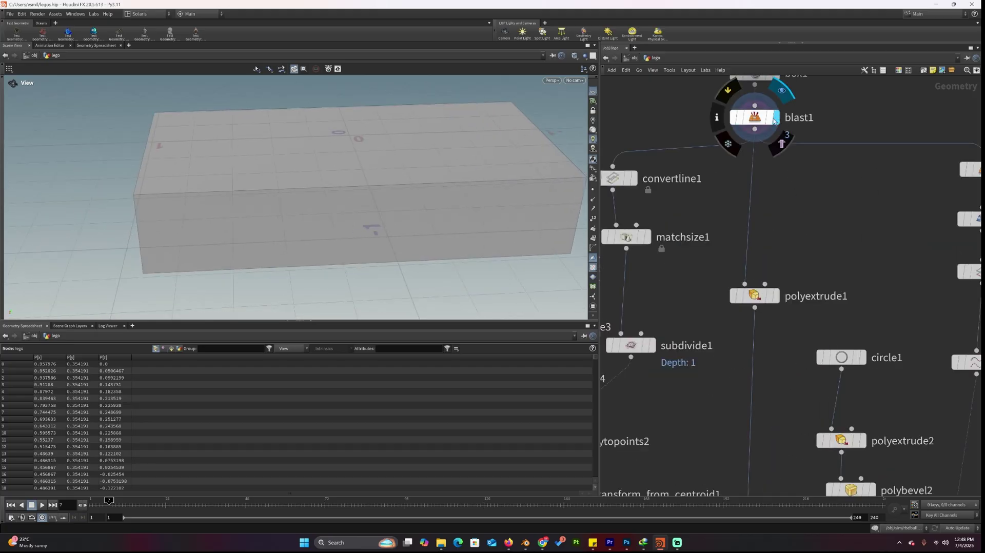
pyautogui.scroll(-5, 859, 215)
pyautogui.click(714, 135)
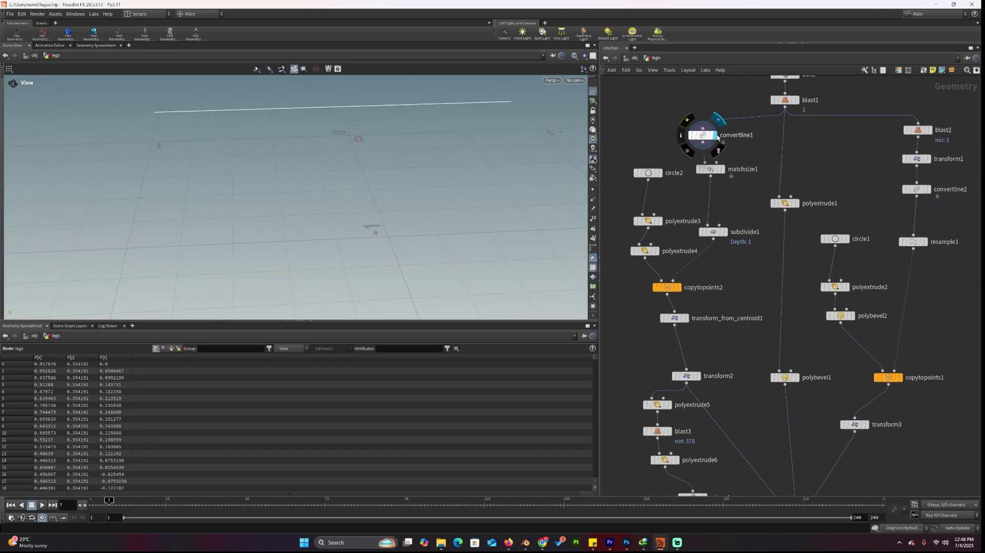
pyautogui.moveTo(363, 204); pyautogui.dragTo(239, 189)
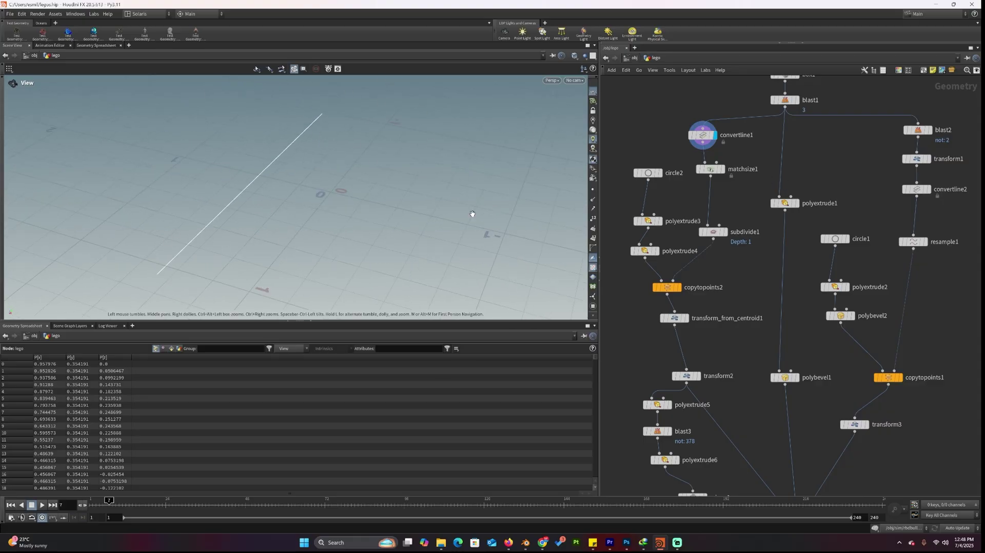
# Step: Display the matchsize1 and subdivide1 results, and turn on point display in the viewport
pyautogui.click(721, 169)
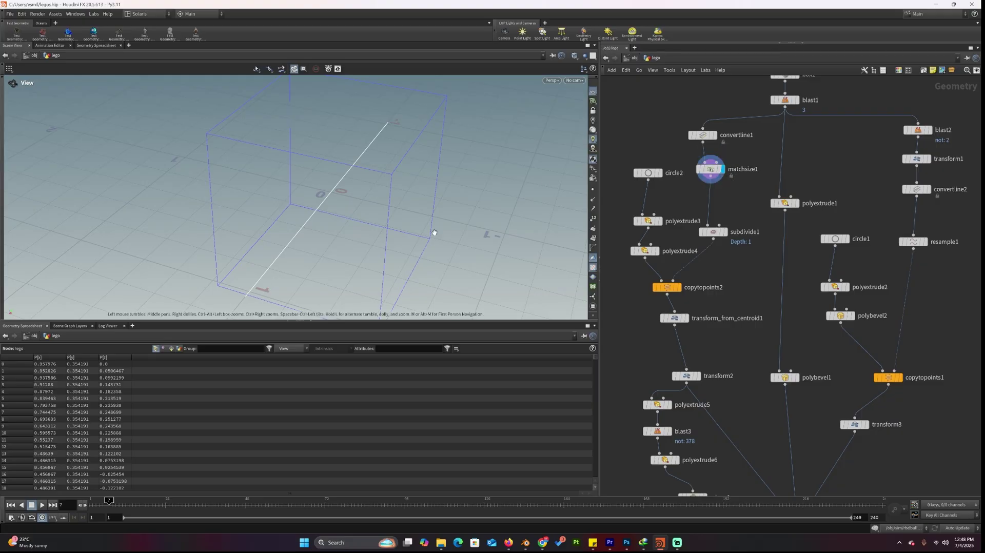
pyautogui.moveTo(434, 232); pyautogui.dragTo(391, 205)
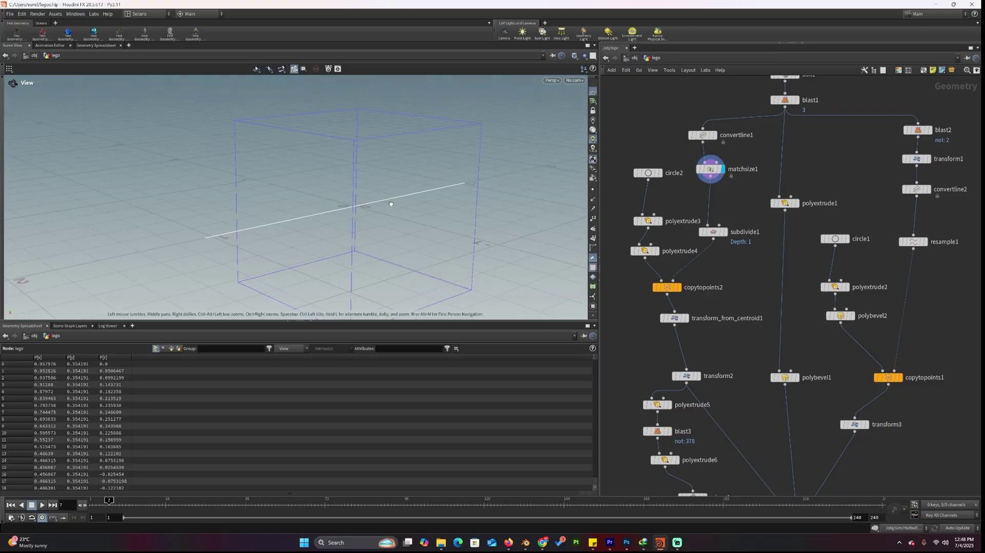
pyautogui.click(724, 232)
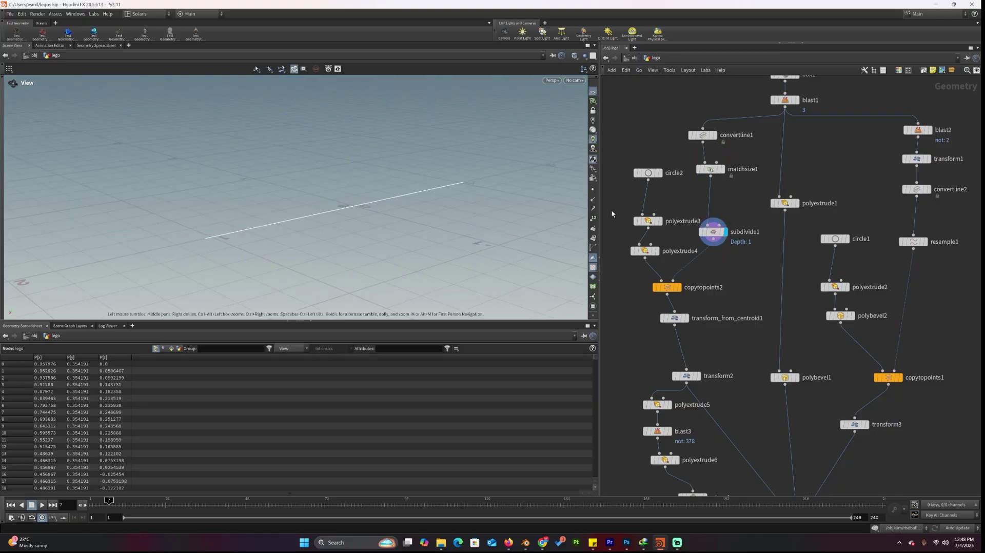
pyautogui.click(593, 190)
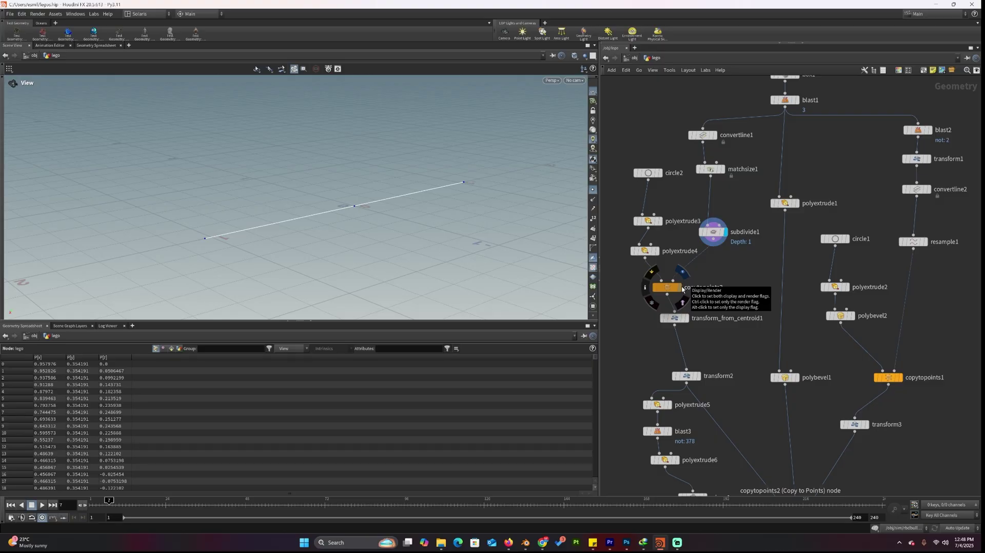
# Step: Display the copytopoints2 result and examine the tubes copied onto the line's points
pyautogui.click(682, 289)
pyautogui.moveTo(354, 214); pyautogui.dragTo(419, 170)
pyautogui.moveTo(500, 224); pyautogui.dragTo(554, 241)
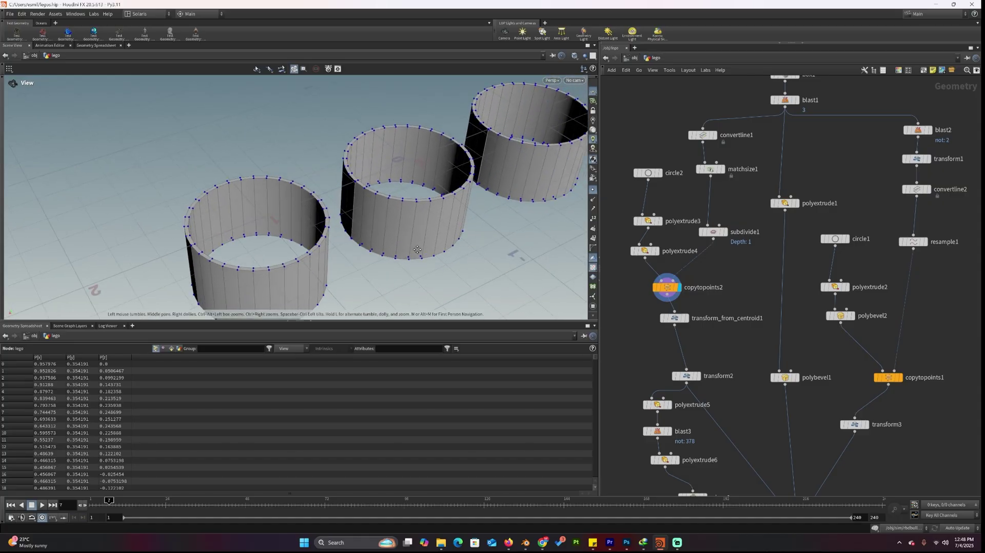
# Step: Display the transform_from_centroid1 and transform2 results, and bring the lower part of the node network into view
pyautogui.click(691, 319)
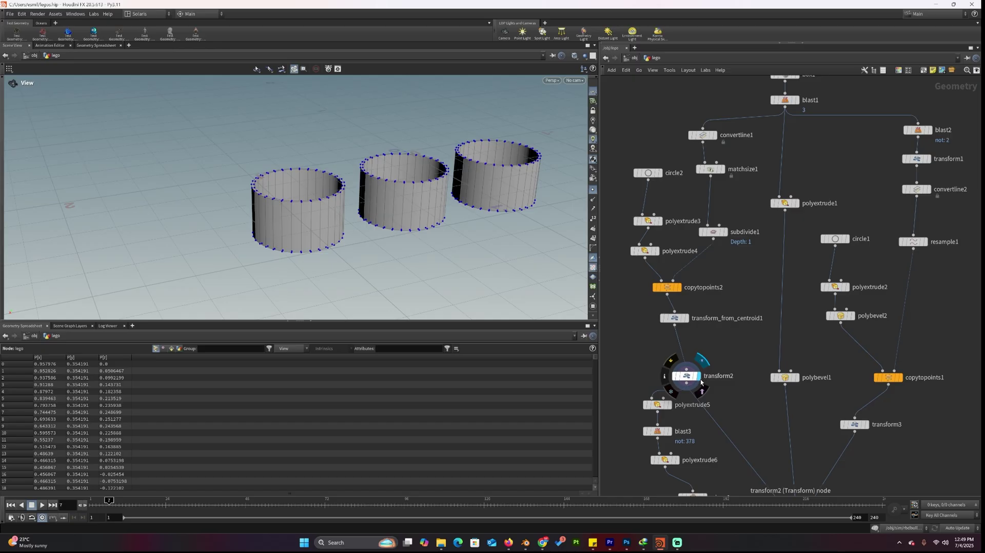
pyautogui.click(689, 381)
pyautogui.moveTo(480, 226); pyautogui.dragTo(489, 202, button='middle')
pyautogui.moveTo(783, 485); pyautogui.dragTo(781, 387, button='middle')
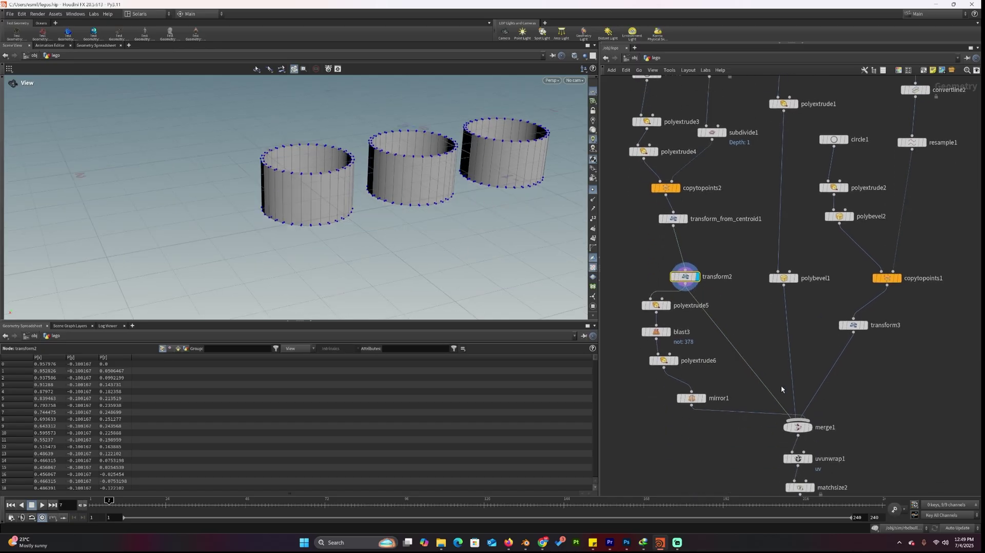
# Step: Display the polyextrude5 result and examine the face extruded from the middle tube
pyautogui.click(667, 306)
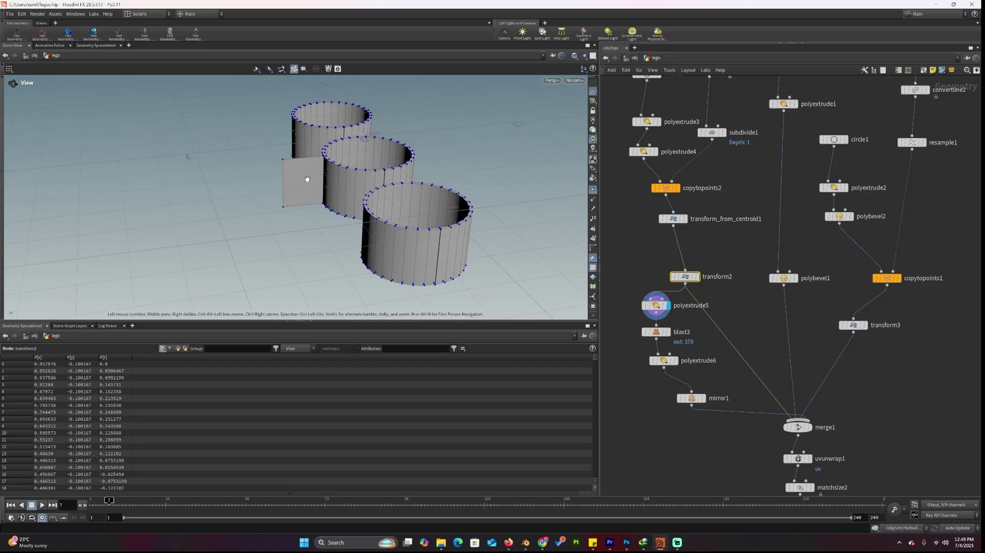
pyautogui.moveTo(307, 178); pyautogui.dragTo(280, 175)
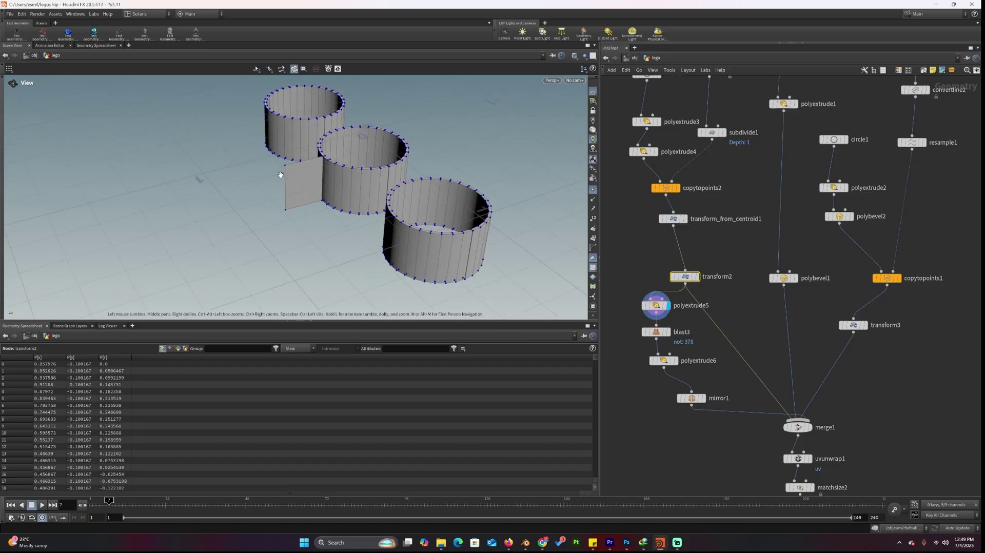
# Step: Display the blast3, polyextrude6 and merge1 results, and examine the merged brick from its underside and top
pyautogui.click(668, 332)
pyautogui.click(677, 362)
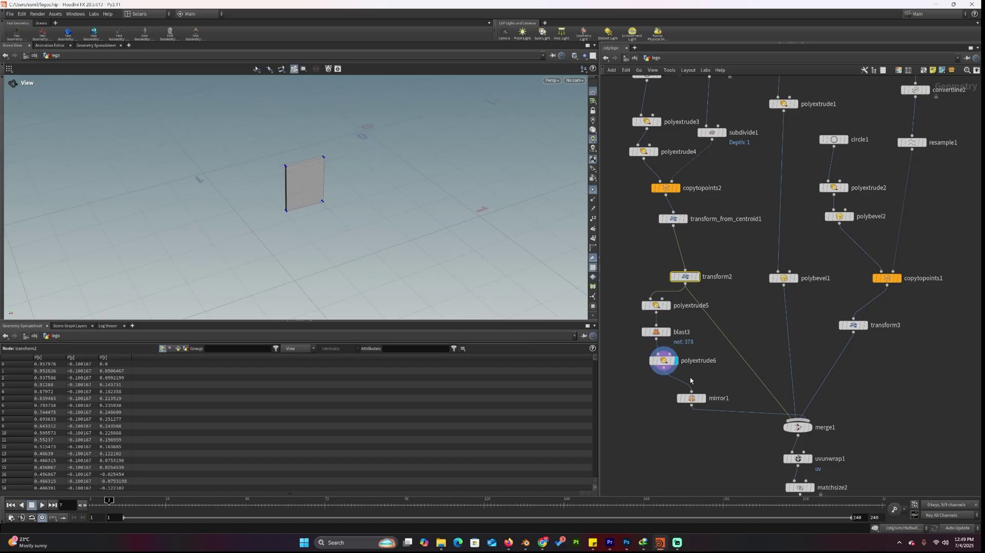
pyautogui.click(809, 428)
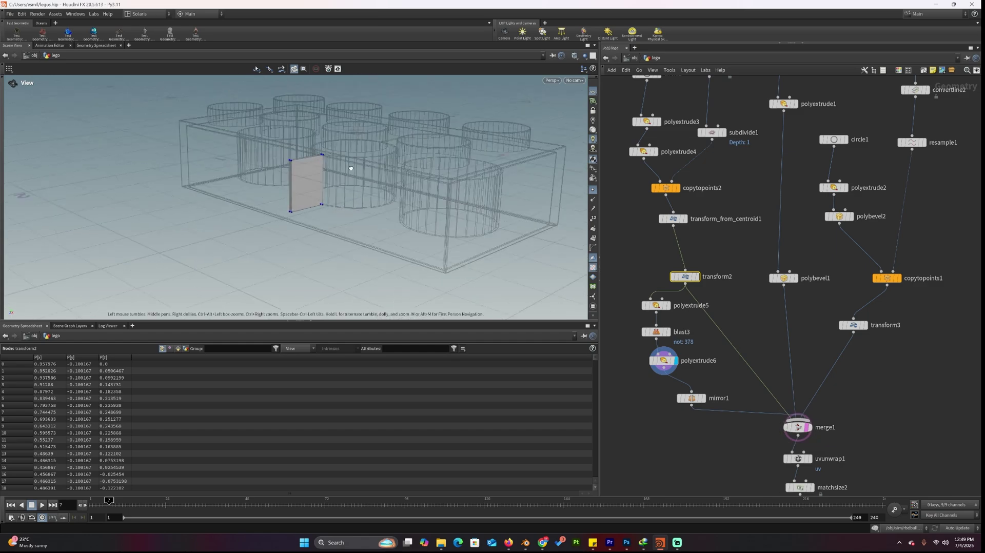
pyautogui.click(810, 427)
pyautogui.moveTo(366, 184); pyautogui.dragTo(284, 150)
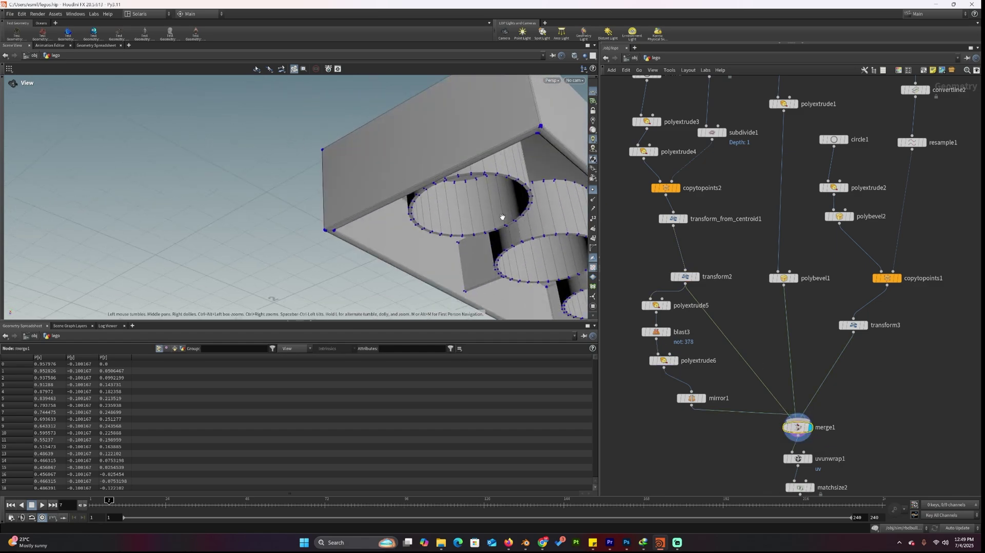
pyautogui.moveTo(502, 217); pyautogui.dragTo(454, 208)
pyautogui.moveTo(385, 245); pyautogui.dragTo(436, 207)
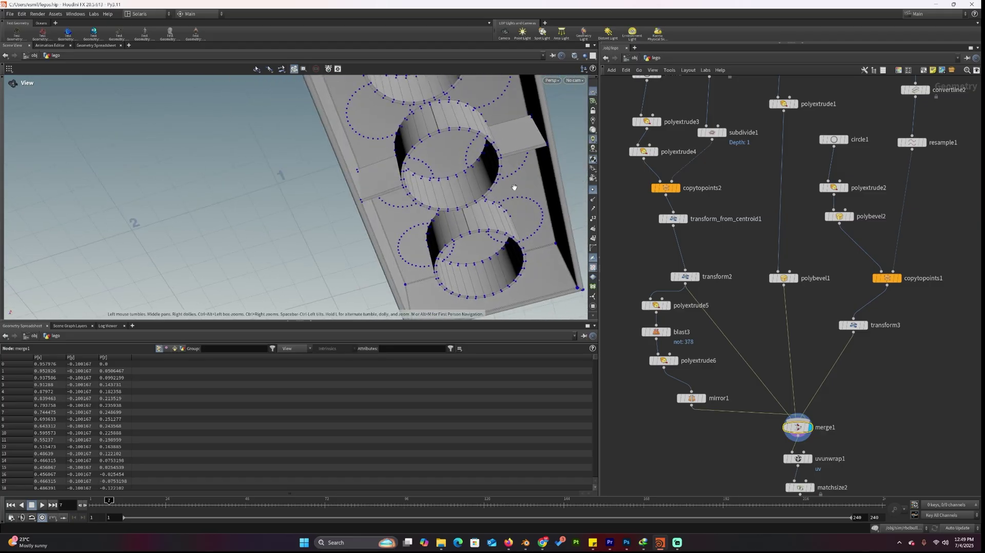
pyautogui.moveTo(514, 187); pyautogui.dragTo(387, 166)
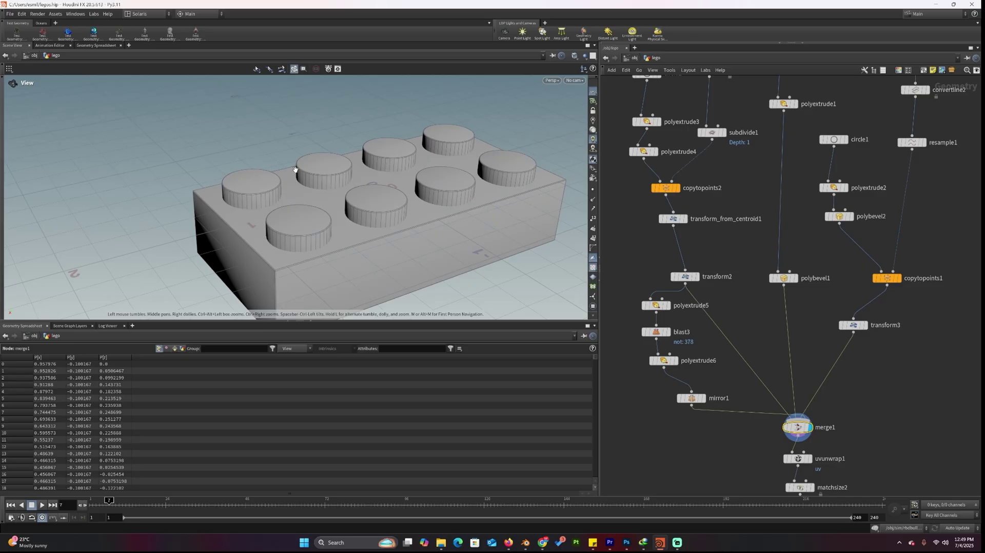
# Step: Display the blast2, transform1, convertline2 and resample1 results one after another to follow the stud placement branch
pyautogui.moveTo(939, 206); pyautogui.dragTo(837, 336, button='middle')
pyautogui.click(827, 162)
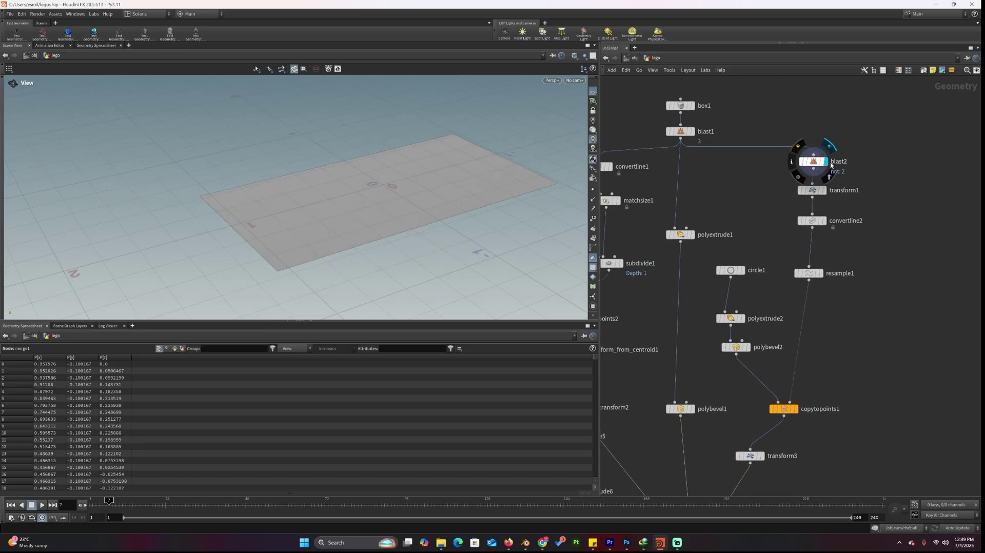
pyautogui.click(821, 191)
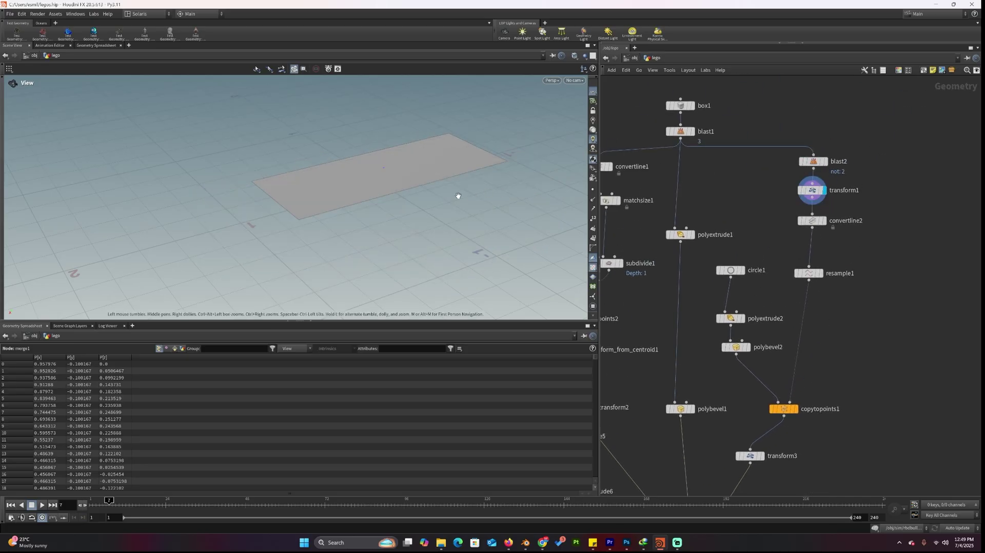
pyautogui.click(822, 221)
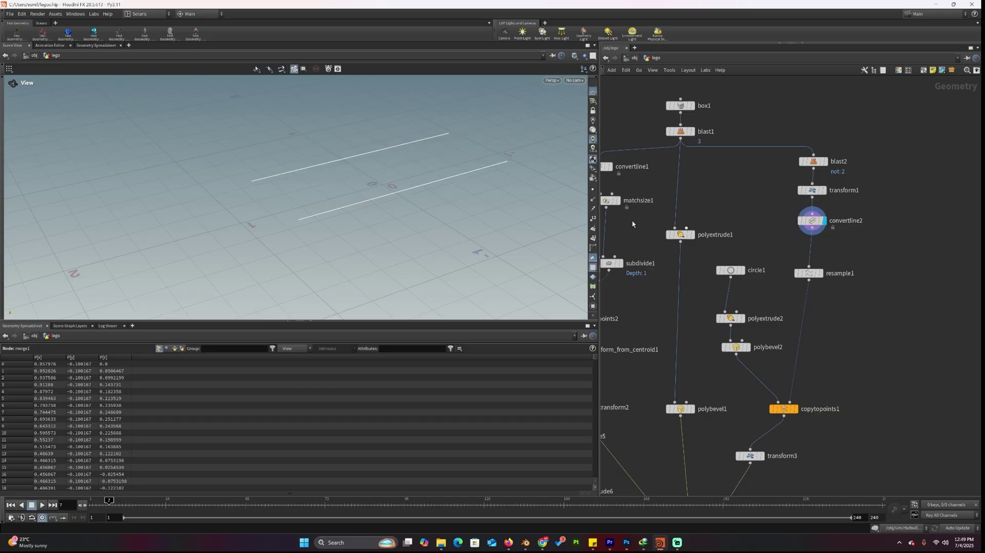
pyautogui.click(821, 273)
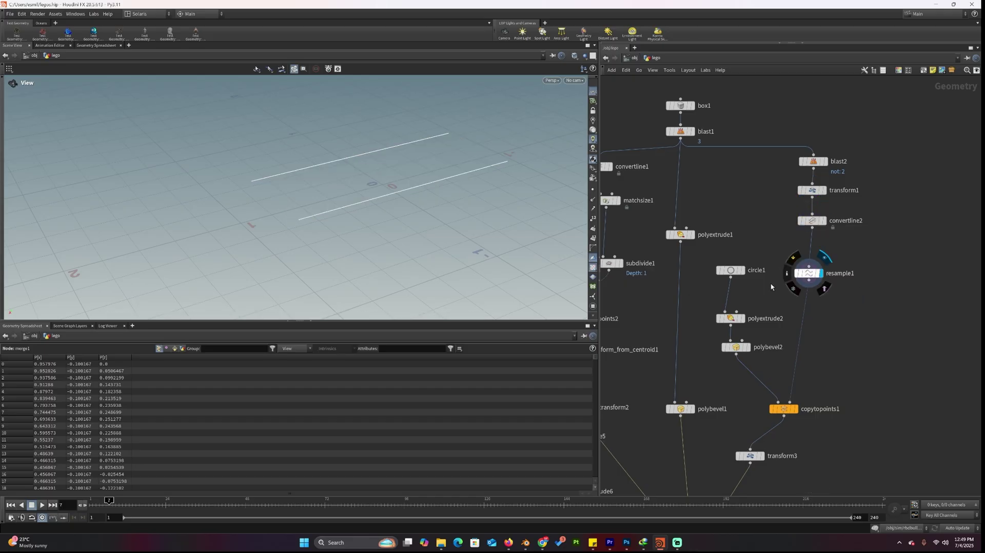
# Step: Turn on point display and compare the resample1 points with the studs copied onto them by copytopoints1
pyautogui.click(799, 409)
pyautogui.click(593, 190)
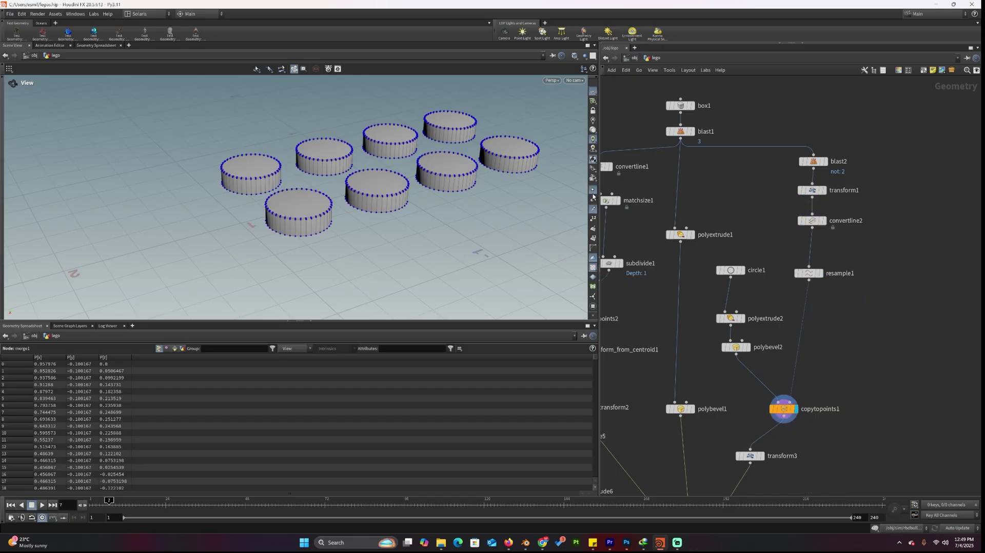
pyautogui.click(823, 274)
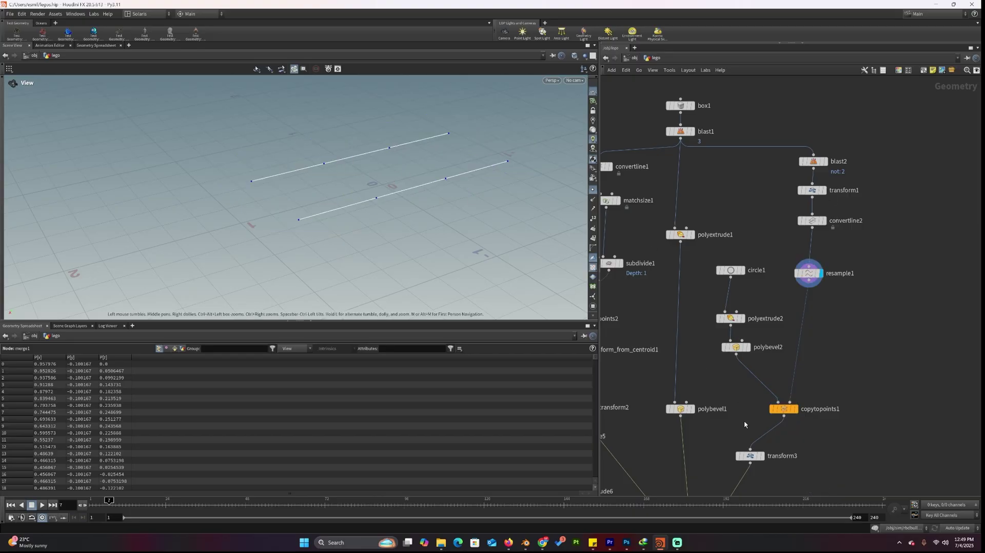
pyautogui.click(795, 409)
# Step: Display the merge1 result again and examine the complete brick with its studs from the side
pyautogui.moveTo(834, 440); pyautogui.dragTo(908, 290, button='middle')
pyautogui.moveTo(816, 417); pyautogui.dragTo(813, 360, button='middle')
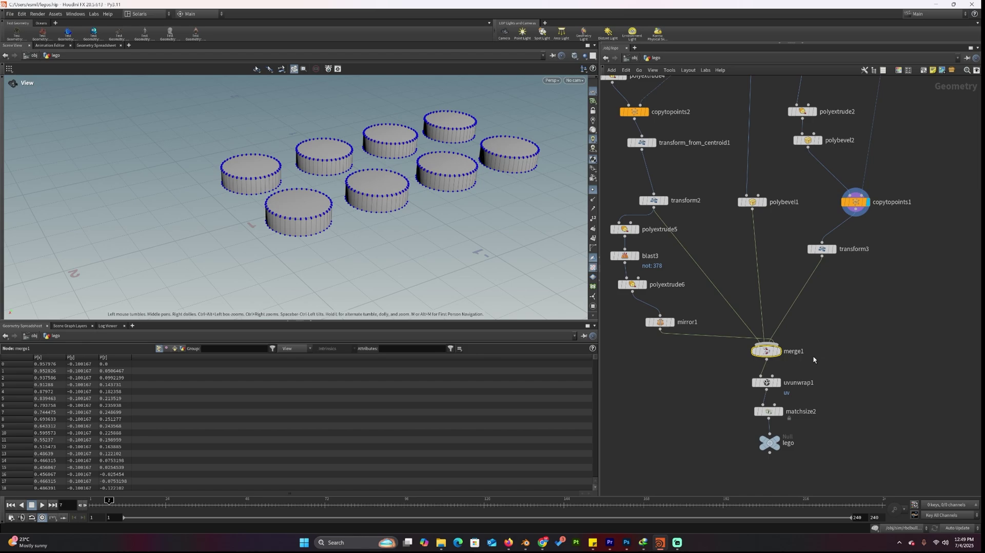
pyautogui.click(776, 351)
pyautogui.moveTo(420, 118); pyautogui.dragTo(394, 183)
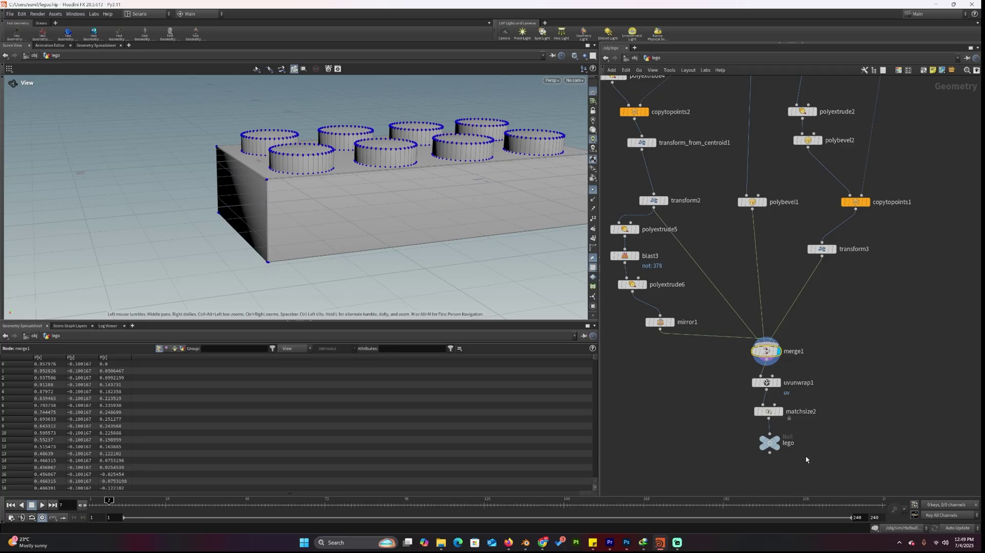
# Step: Display the final lego null output and examine the UV-textured brick
pyautogui.click(769, 432)
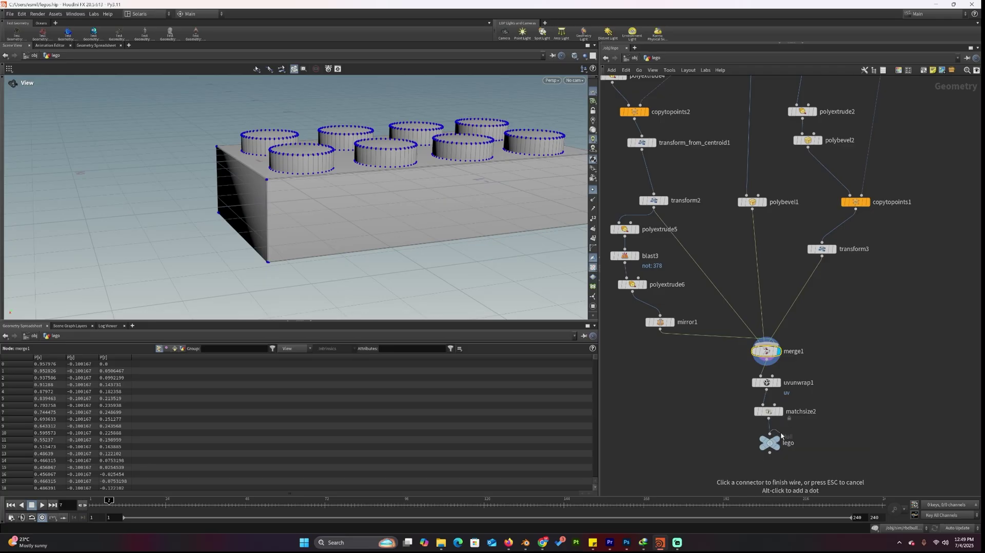
pyautogui.press('Escape')
pyautogui.click(777, 440)
pyautogui.moveTo(478, 135); pyautogui.dragTo(419, 230, button='middle')
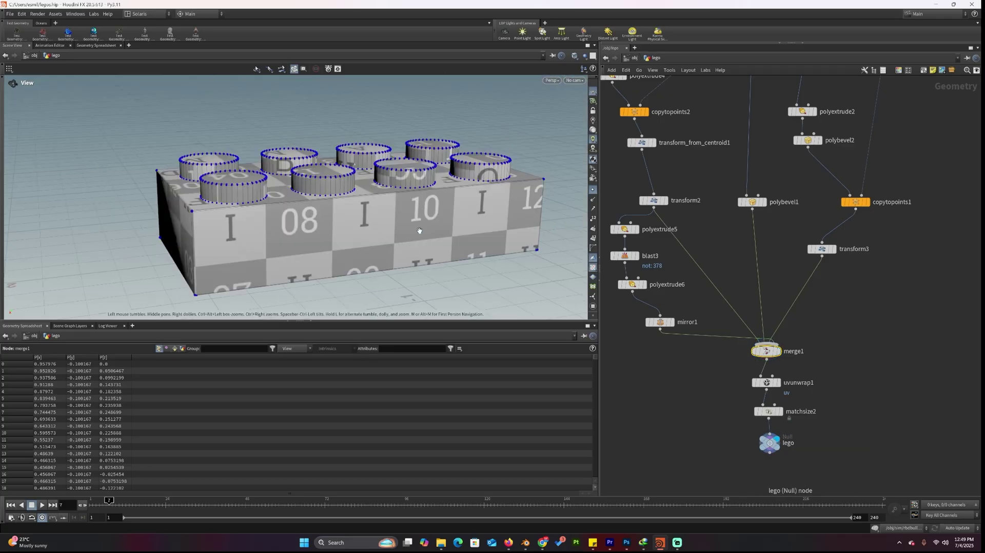
pyautogui.moveTo(419, 231); pyautogui.dragTo(345, 247, button='right')
pyautogui.moveTo(344, 246); pyautogui.dragTo(363, 238, button='middle')
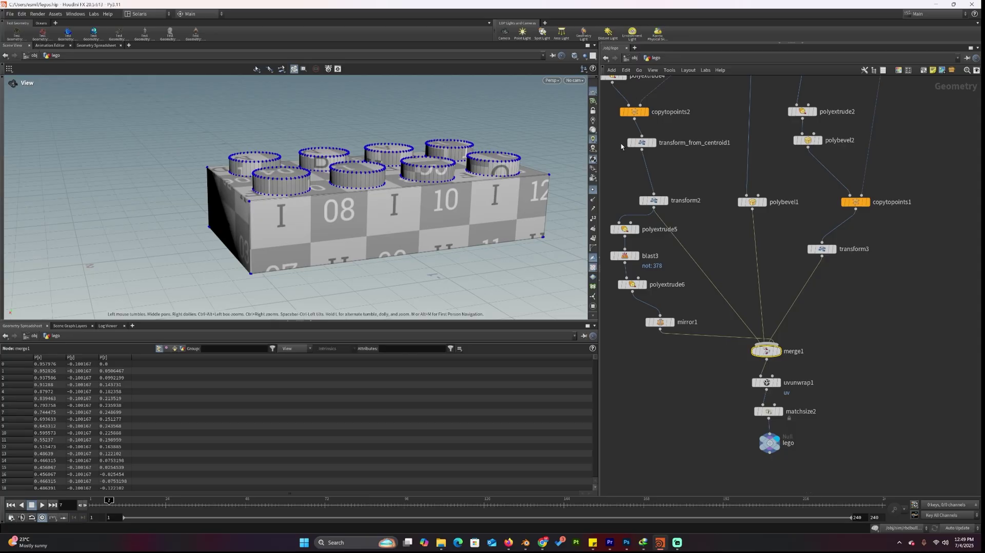
# Step: Return to the object level and examine the tower of stacked colored lego bricks
pyautogui.click(635, 58)
pyautogui.moveTo(462, 144); pyautogui.dragTo(331, 251, button='right')
pyautogui.moveTo(420, 132); pyautogui.dragTo(267, 238, button='right')
pyautogui.moveTo(356, 172); pyautogui.dragTo(332, 254, button='middle')
pyautogui.moveTo(331, 255); pyautogui.dragTo(368, 140)
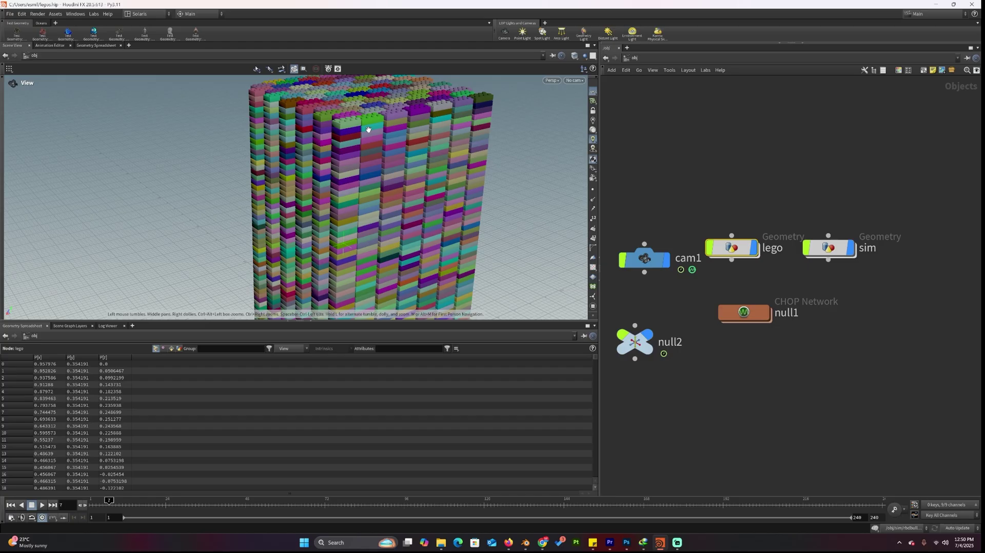
# Step: Move the lego geometry node above the other objects, and switch the sim object's display off and on again
pyautogui.moveTo(758, 255); pyautogui.dragTo(699, 145)
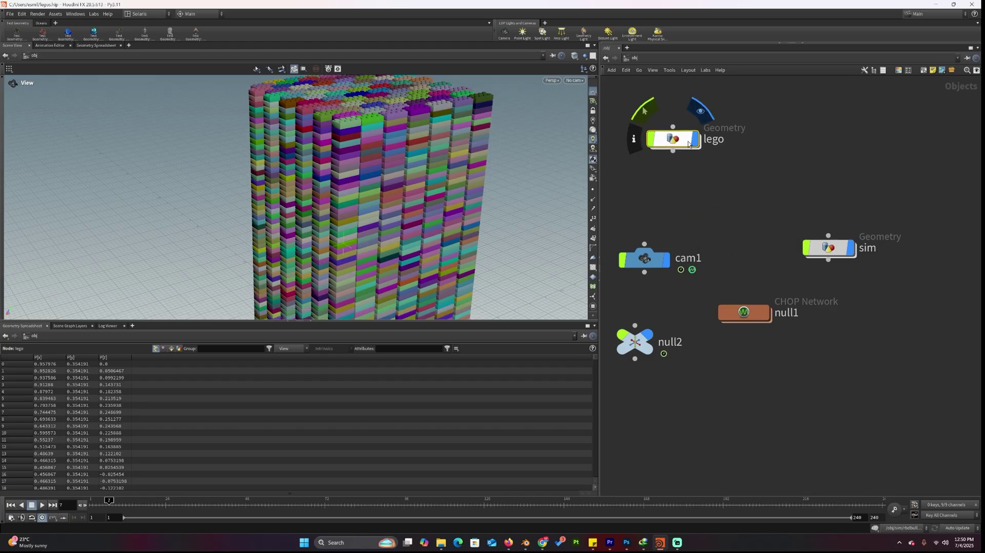
pyautogui.click(850, 247)
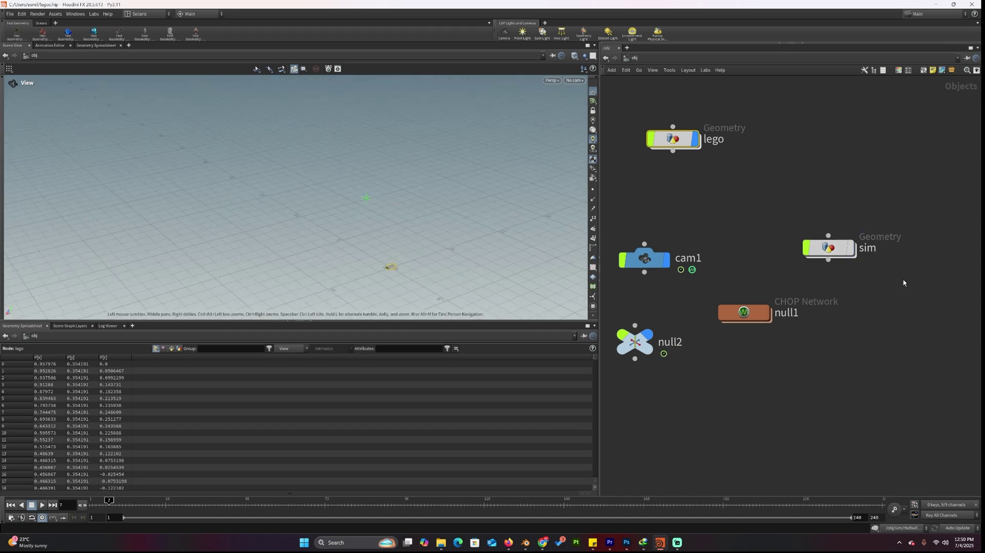
pyautogui.click(850, 248)
# Step: Open the sim object's network and display the line2 result at the start of the wrecking-ball branch
pyautogui.doubleClick(826, 251)
pyautogui.moveTo(747, 216); pyautogui.dragTo(809, 331, button='middle')
pyautogui.scroll(3, 813, 254)
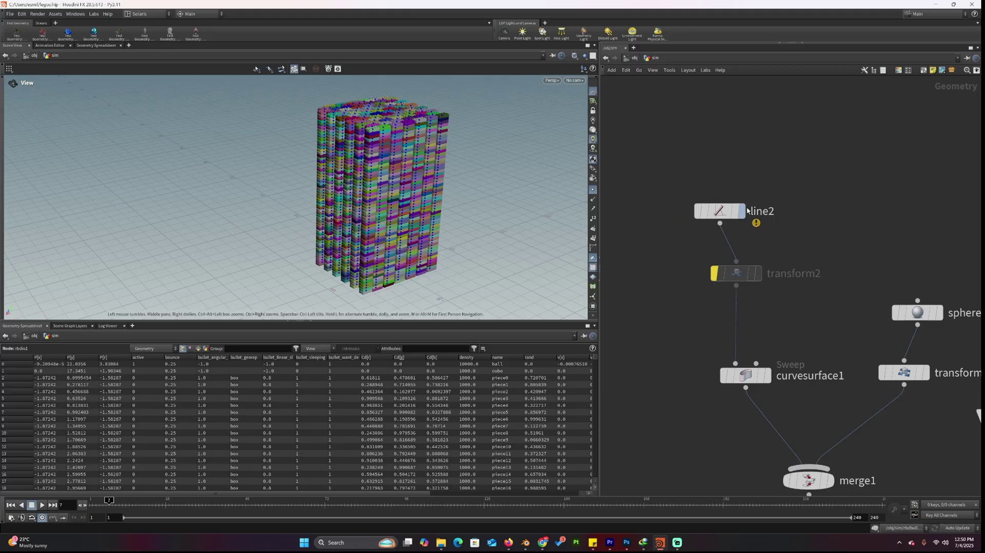
pyautogui.click(743, 211)
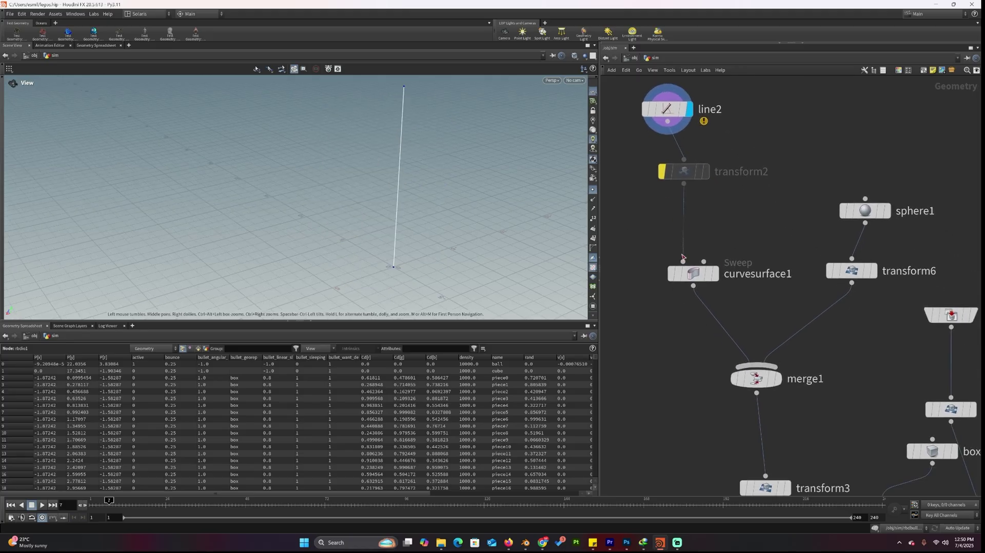
# Step: Display the curvesurface1 and merge1 results, and examine the sphere merged with the swept line
pyautogui.click(715, 273)
pyautogui.click(779, 382)
pyautogui.moveTo(820, 425); pyautogui.dragTo(807, 345, button='middle')
pyautogui.moveTo(501, 162); pyautogui.dragTo(406, 229, button='right')
pyautogui.moveTo(451, 216); pyautogui.dragTo(378, 223, button='middle')
pyautogui.scroll(-3, 778, 343)
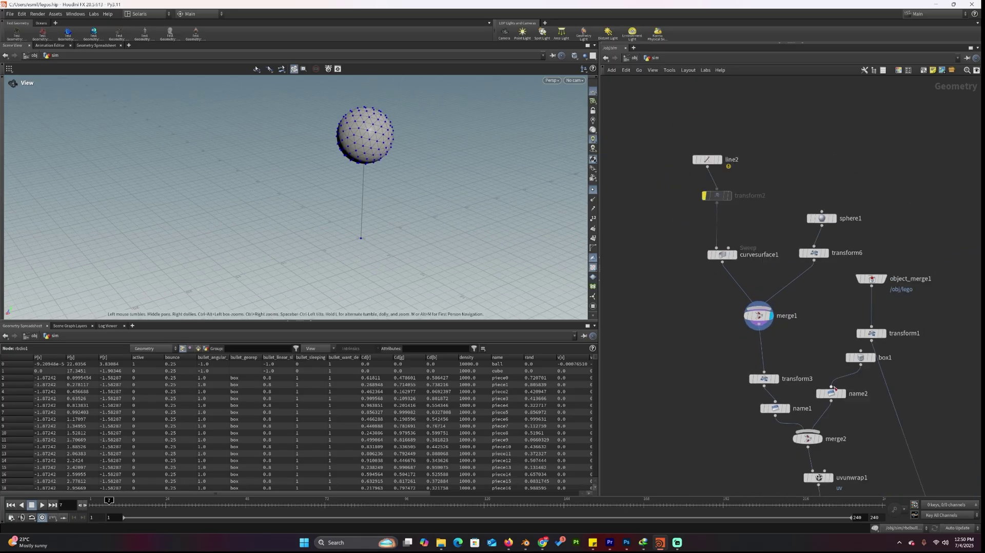
# Step: Follow the sim network down through the RBD setup nodes and display the assemble1 result
pyautogui.moveTo(911, 297); pyautogui.dragTo(765, 139, button='middle')
pyautogui.scroll(1, 696, 179)
pyautogui.moveTo(687, 292); pyautogui.dragTo(730, 189, button='middle')
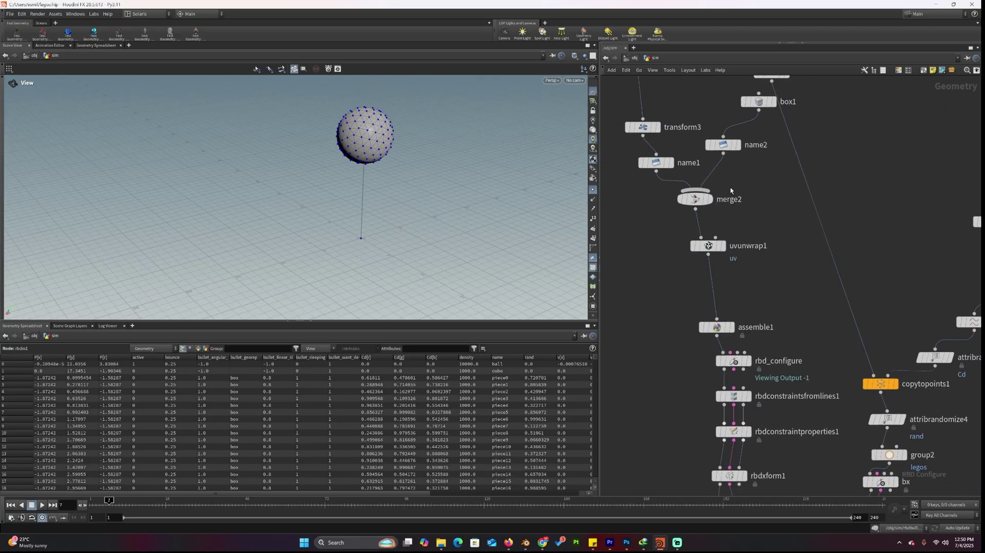
pyautogui.moveTo(768, 266); pyautogui.dragTo(778, 209, button='middle')
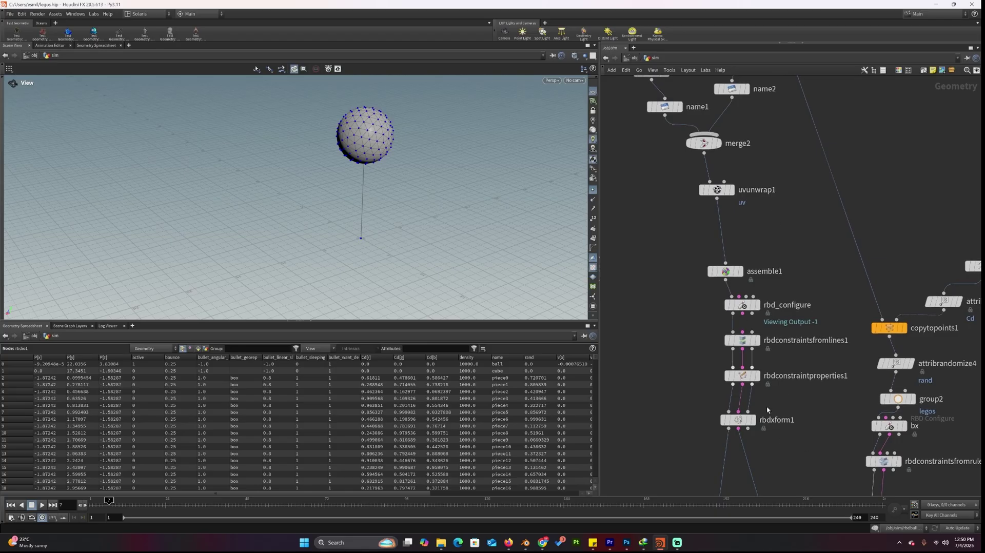
pyautogui.moveTo(766, 405); pyautogui.dragTo(787, 252, button='middle')
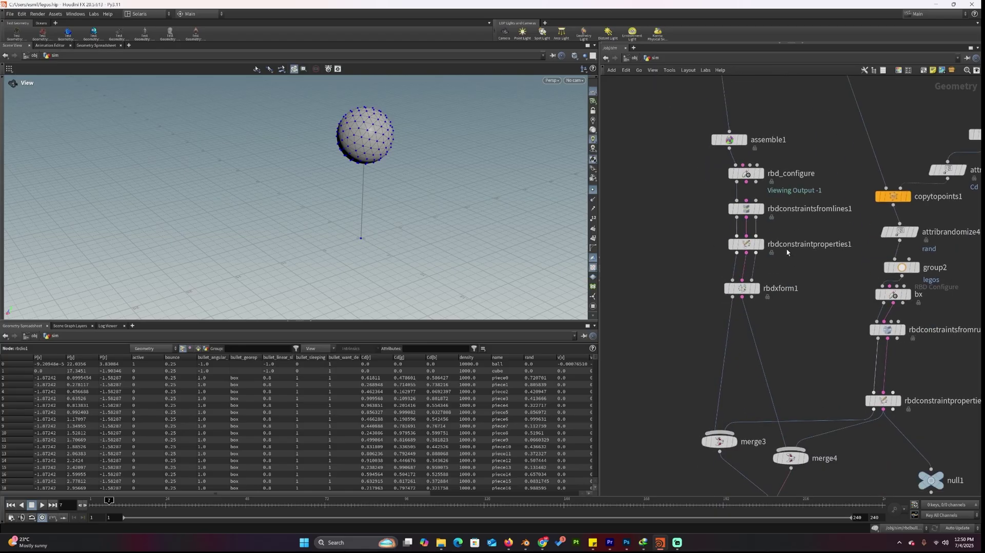
pyautogui.click(744, 142)
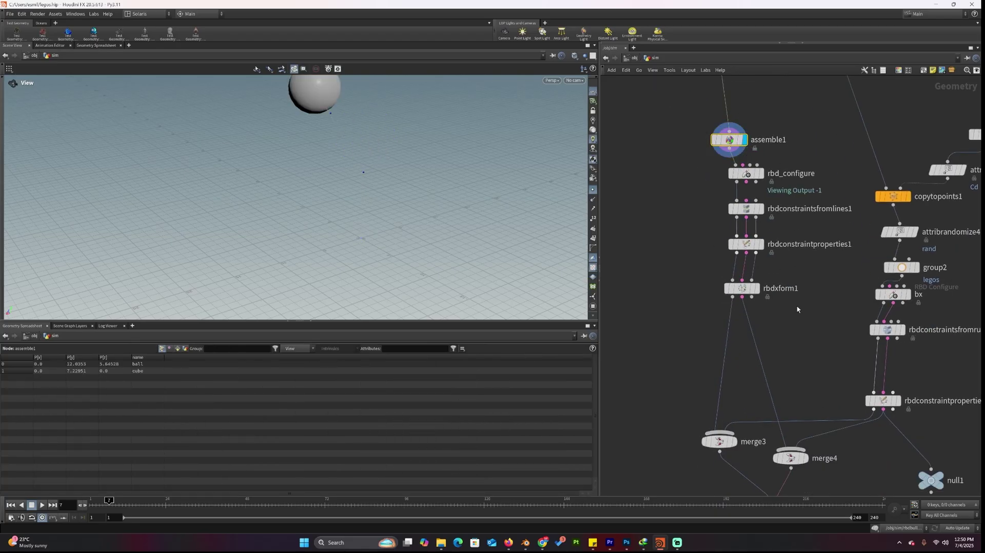
# Step: Add an RBD Bullet Solver node in the empty area below and beside rbdxform1
pyautogui.moveTo(812, 337); pyautogui.dragTo(802, 263, button='middle')
pyautogui.press('Tab')
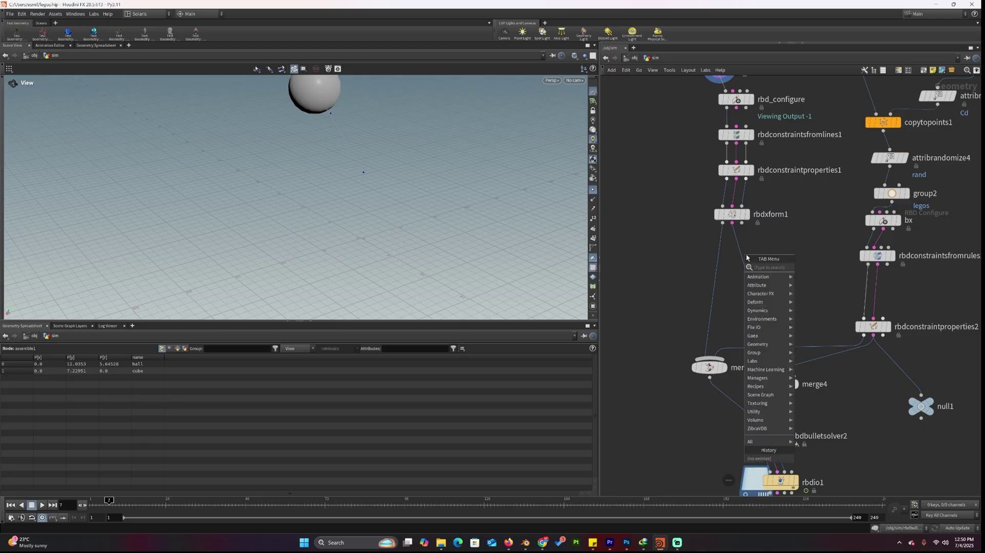
pyautogui.write('rb')
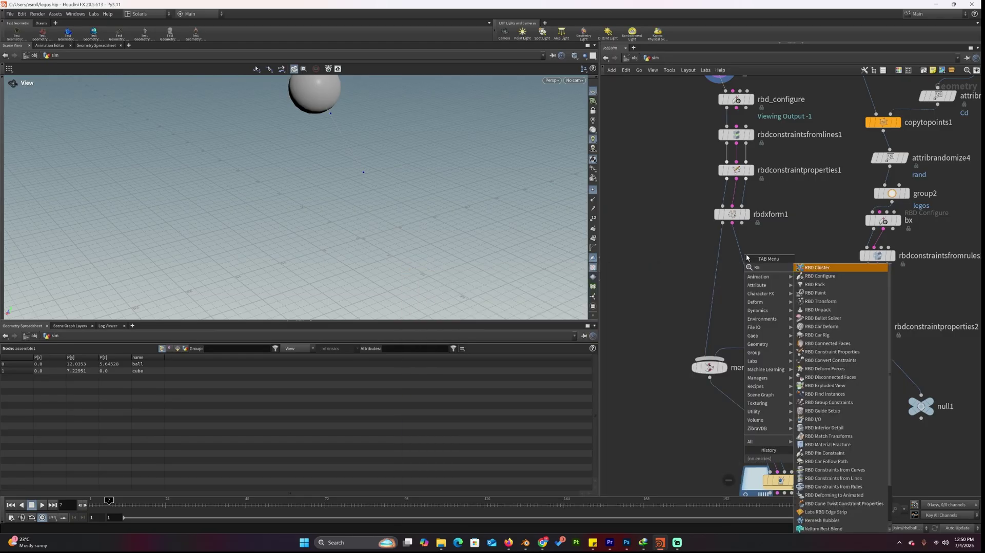
pyautogui.press('BackSpace')
pyautogui.press('BackSpace')
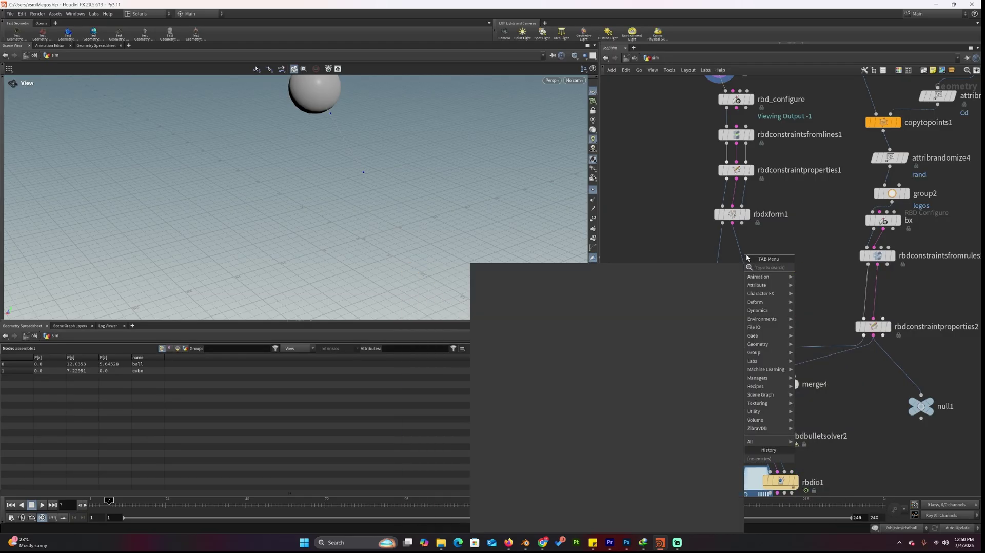
pyautogui.write('bull')
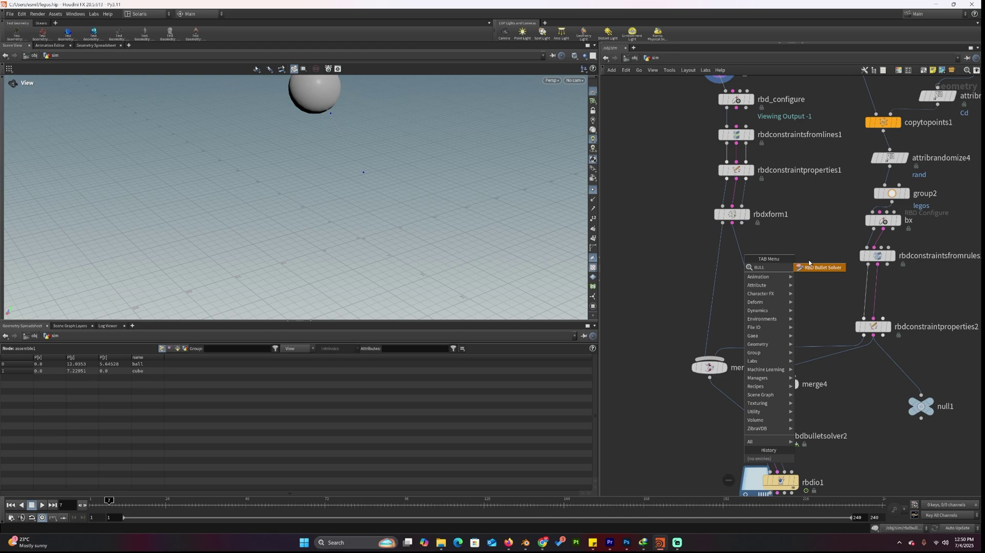
pyautogui.click(816, 267)
pyautogui.click(655, 276)
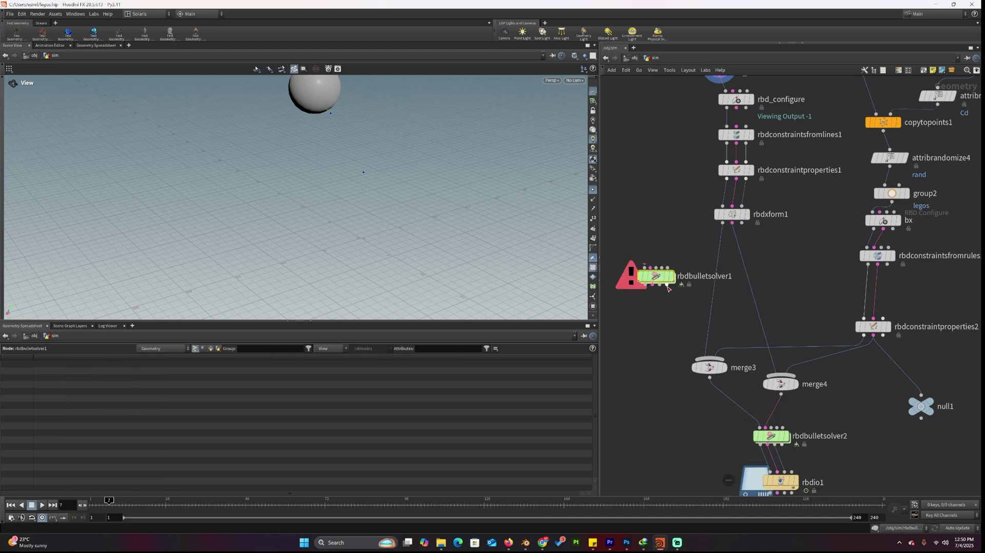
# Step: Connect rbdxform1's geometry and constraint outputs to the first two inputs of rbdbulletsolver1, and display the solver's result
pyautogui.click(722, 223)
pyautogui.click(644, 268)
pyautogui.click(652, 268)
pyautogui.click(674, 277)
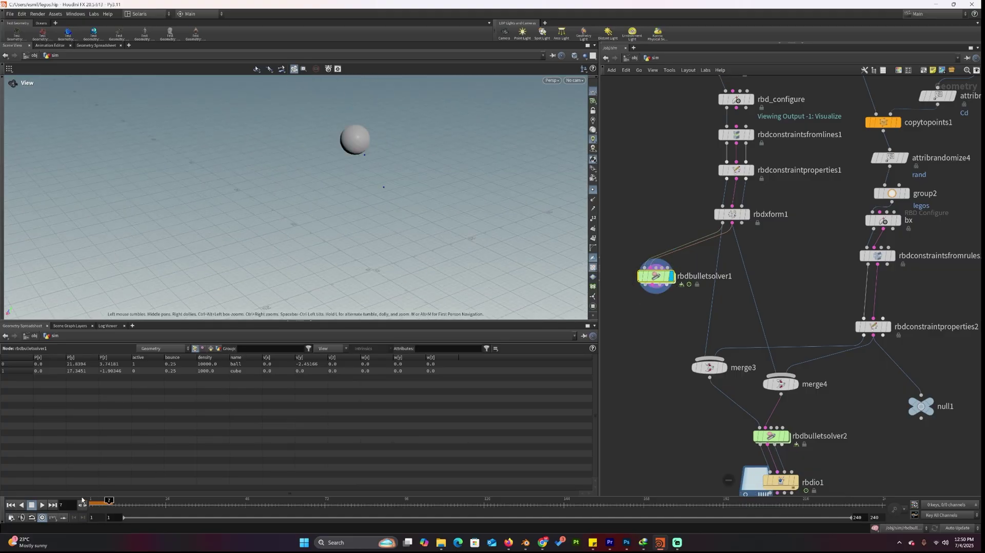
# Step: Play the simulation from the first frame and watch the wrecking ball swing
pyautogui.click(11, 505)
pyautogui.click(42, 505)
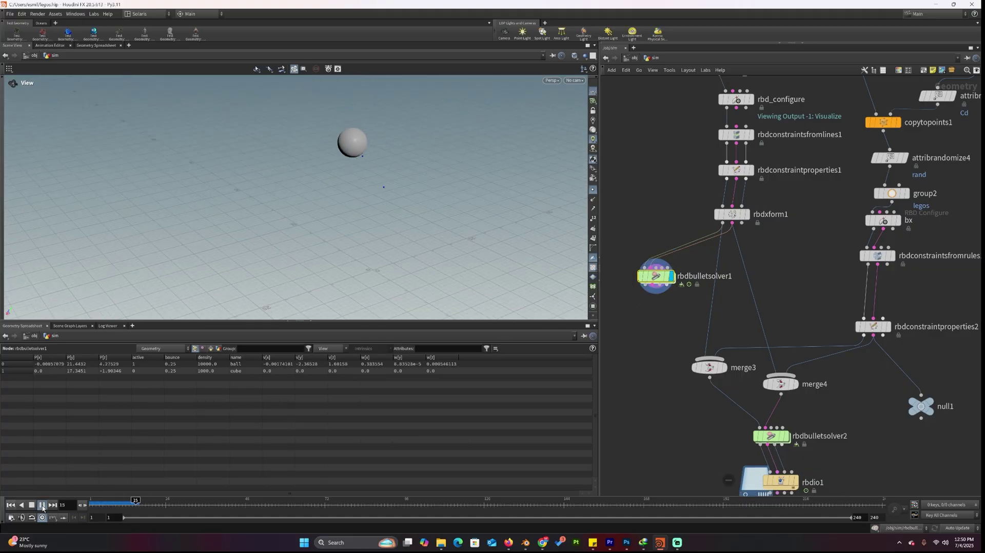
pyautogui.moveTo(303, 210); pyautogui.dragTo(363, 182)
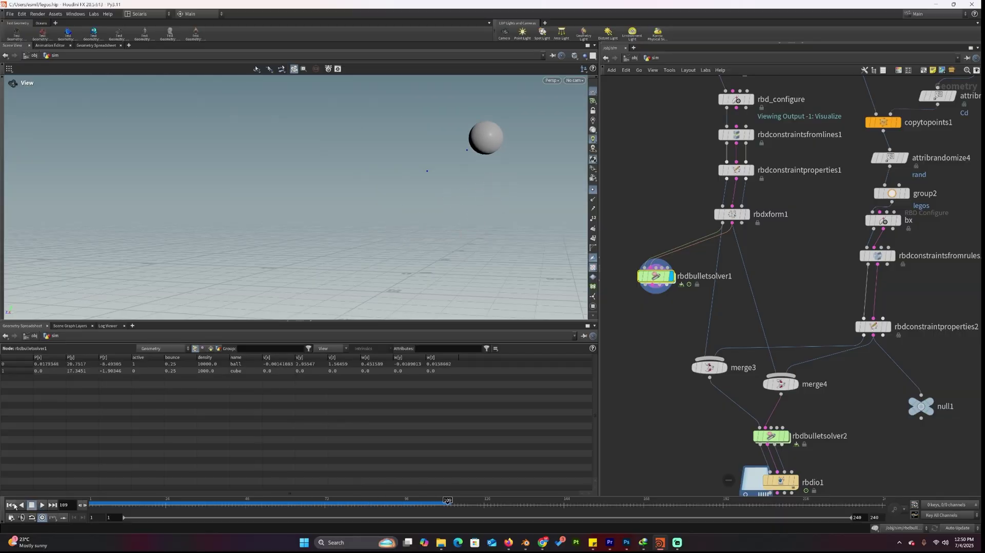
# Step: Return the simulation to the first frame and examine the cube where the ball's rod is anchored
pyautogui.click(31, 505)
pyautogui.moveTo(431, 172); pyautogui.dragTo(506, 157, button='right')
pyautogui.scroll(5, 506, 157)
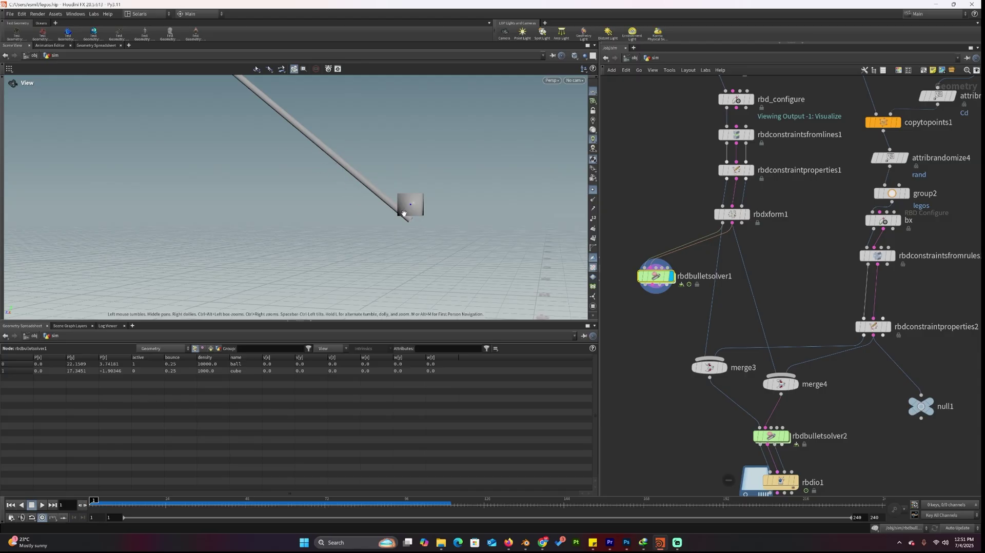
# Step: View rbdconstraintsfromlines1's output, switch the display back to rbdbulletsolver1, and examine the ball and its constraint line
pyautogui.moveTo(907, 132); pyautogui.dragTo(888, 203, button='middle')
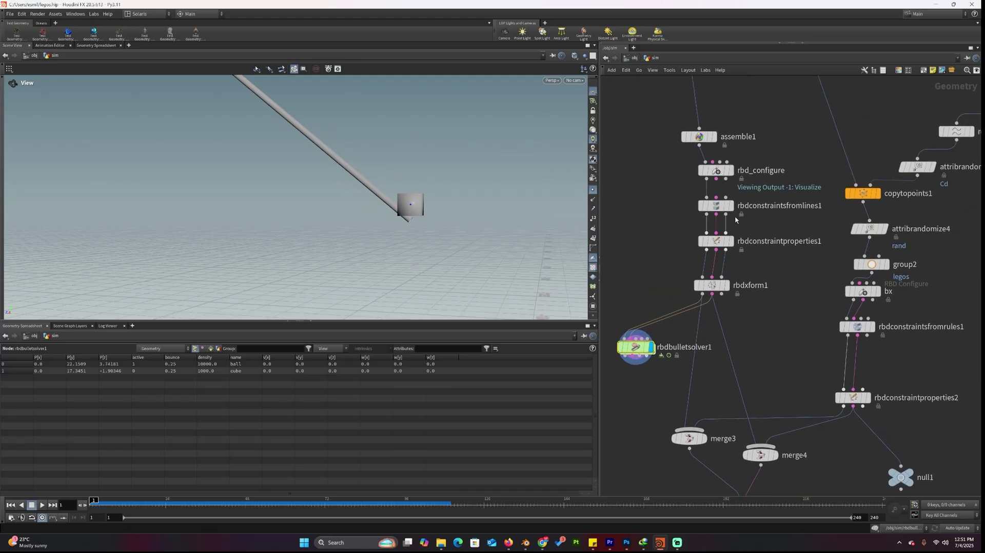
pyautogui.click(732, 210)
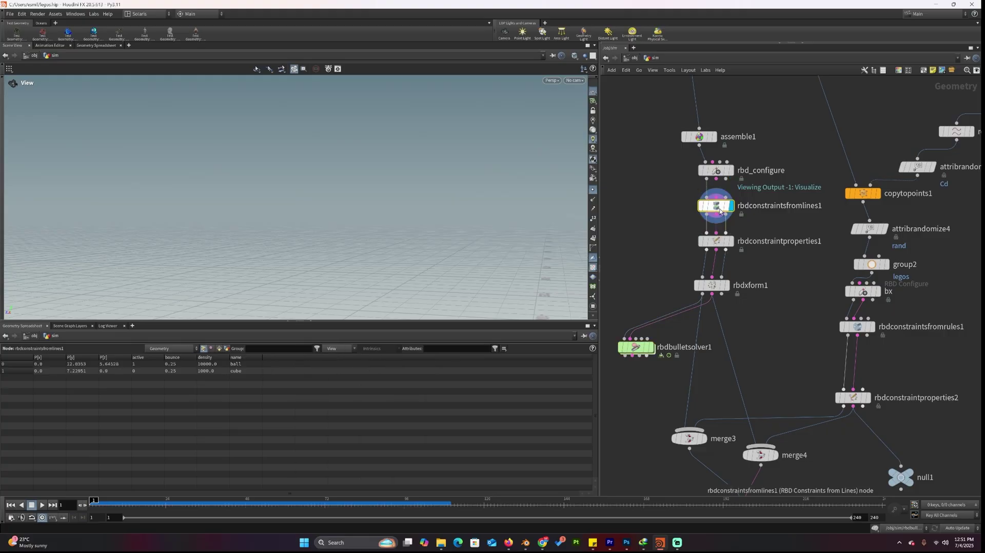
pyautogui.click(656, 348)
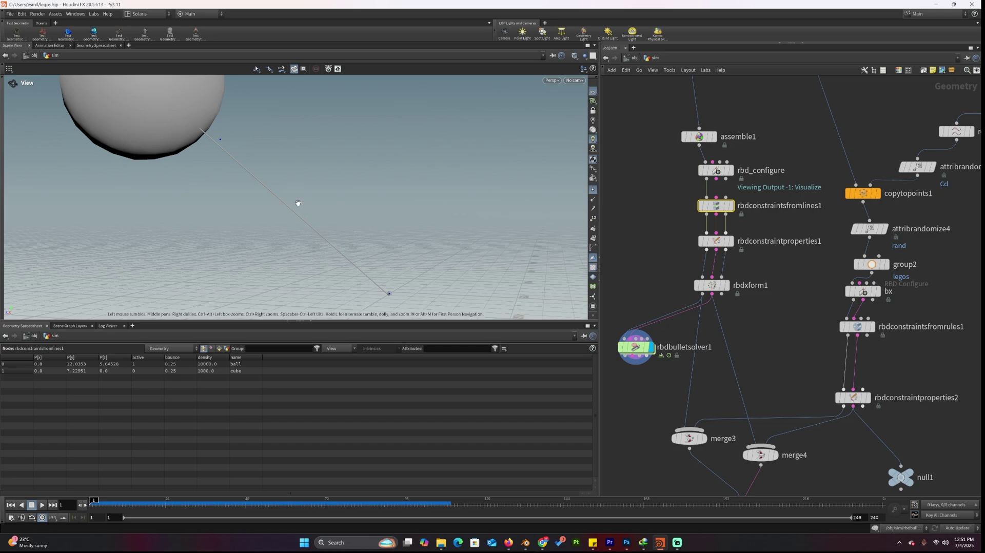
pyautogui.scroll(-5, 389, 159)
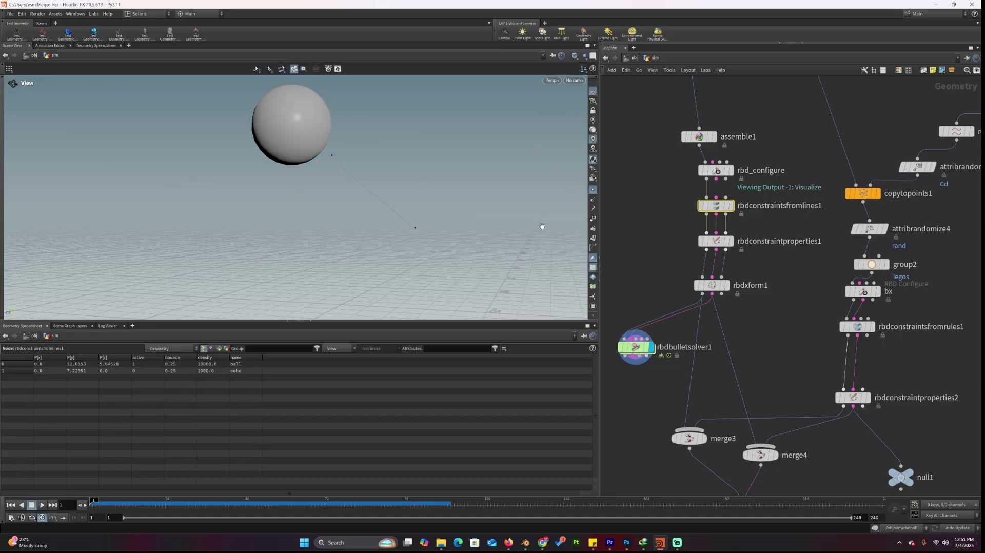
# Step: Display transform3 and rotate the ball and its rod with the transform handle to a steeper, more upright angle
pyautogui.moveTo(795, 355); pyautogui.dragTo(770, 269, button='middle')
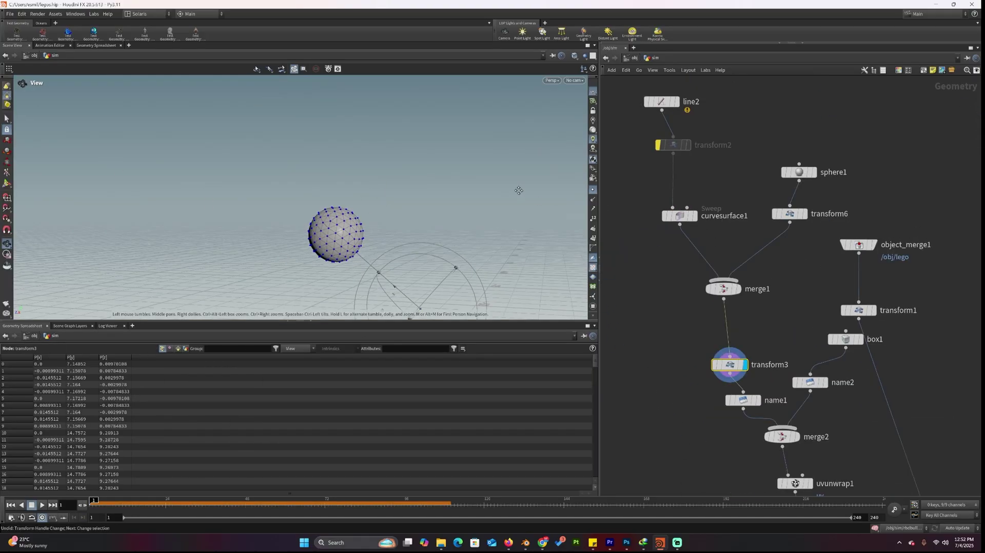
pyautogui.scroll(-3, 475, 204)
pyautogui.moveTo(461, 214); pyautogui.dragTo(474, 241)
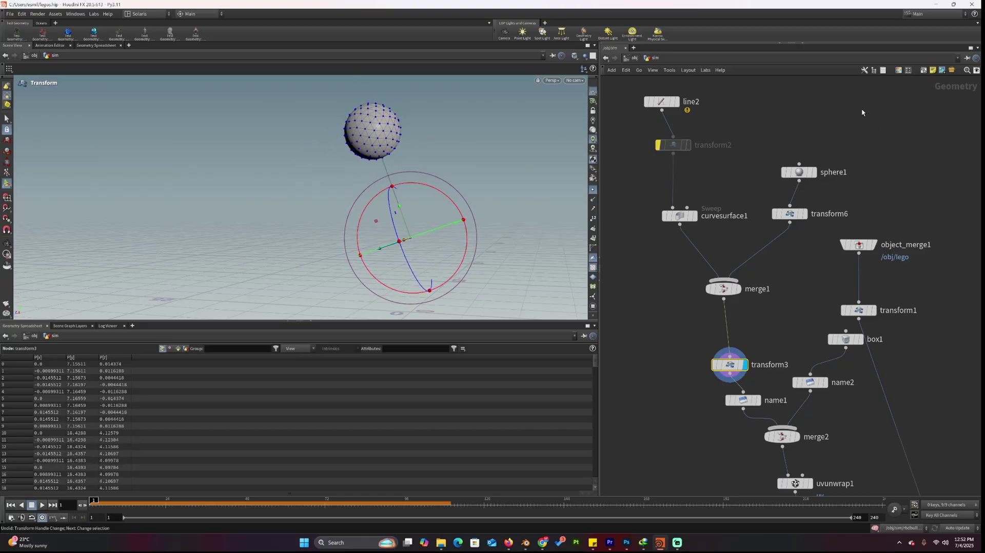
# Step: Lengthen the wrecking ball's rod by setting the length of line2 to 15
pyautogui.moveTo(755, 203); pyautogui.dragTo(786, 275, button='middle')
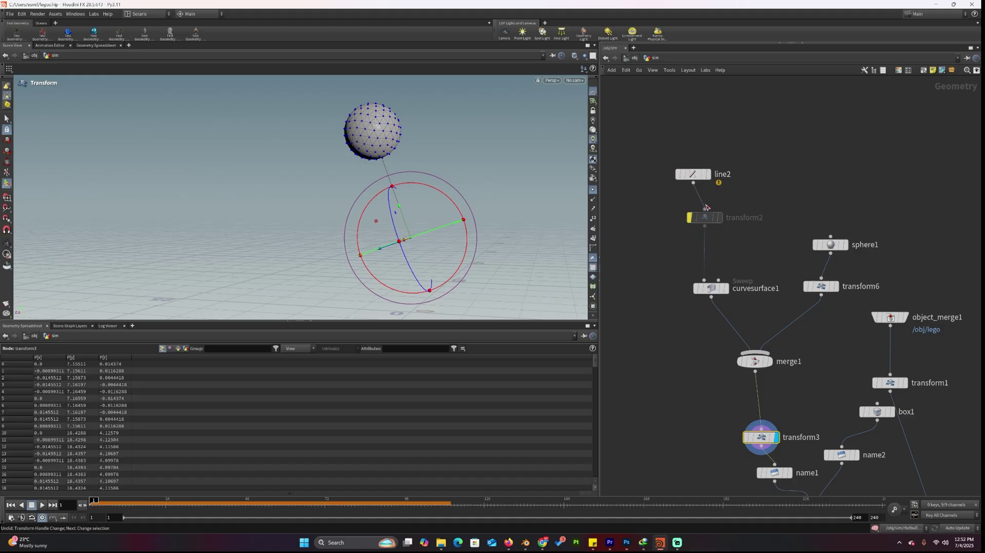
pyautogui.click(694, 175)
pyautogui.press('p')
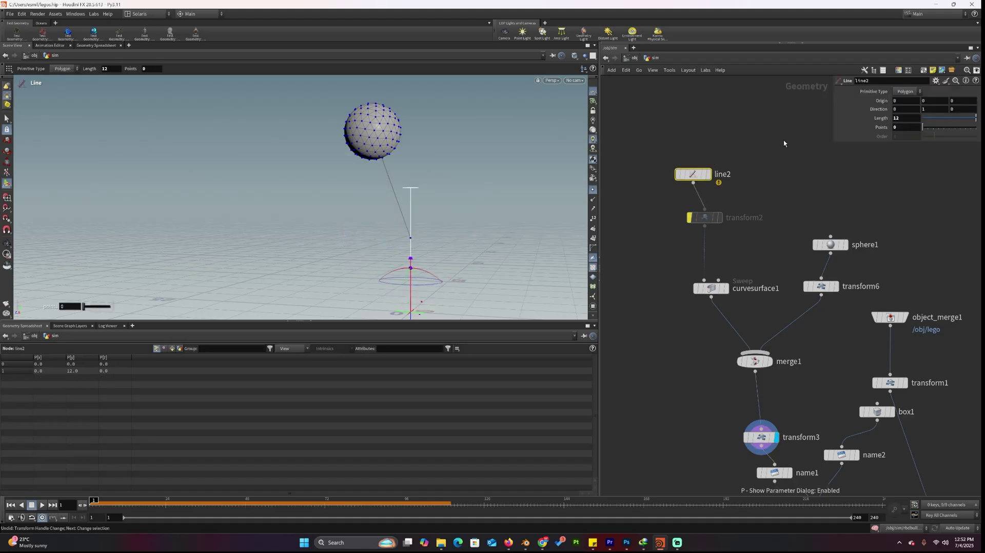
pyautogui.doubleClick(896, 121)
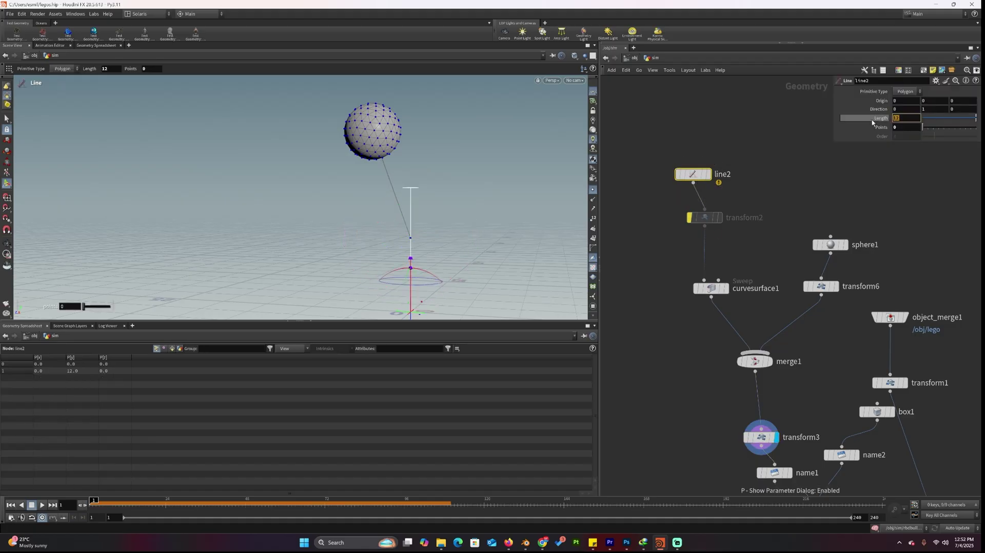
pyautogui.write('15')
pyautogui.press('Return')
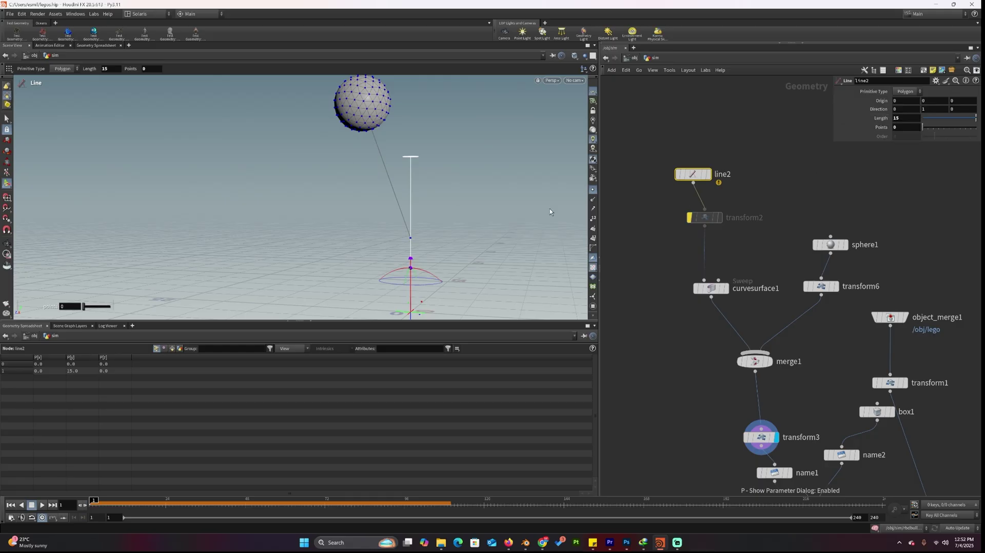
# Step: Display rbdbulletsolver1, play the simulation to watch the ball swing, and return to the first frame
pyautogui.click(768, 197)
pyautogui.scroll(-4, 786, 317)
pyautogui.moveTo(880, 493); pyautogui.dragTo(804, 222, button='middle')
pyautogui.scroll(3, 799, 270)
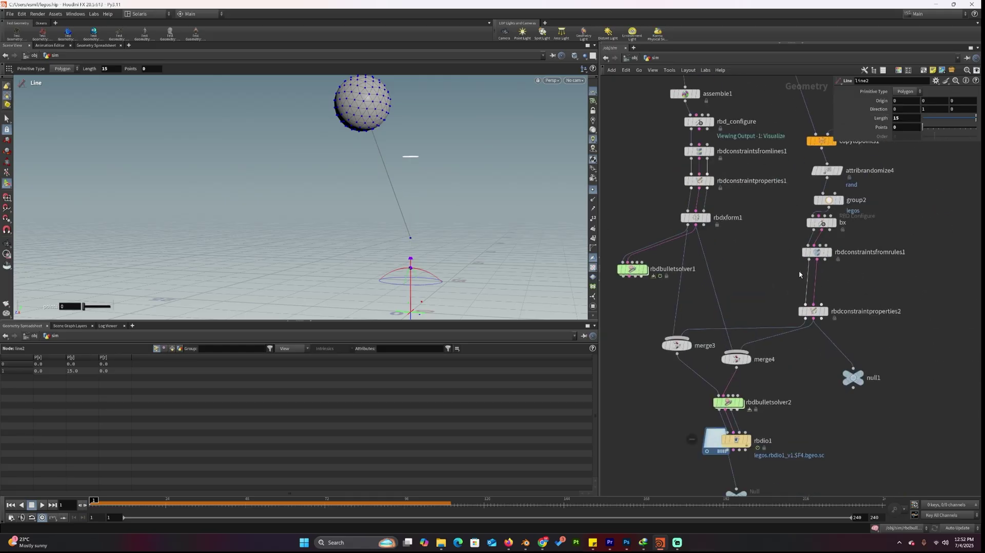
pyautogui.click(645, 268)
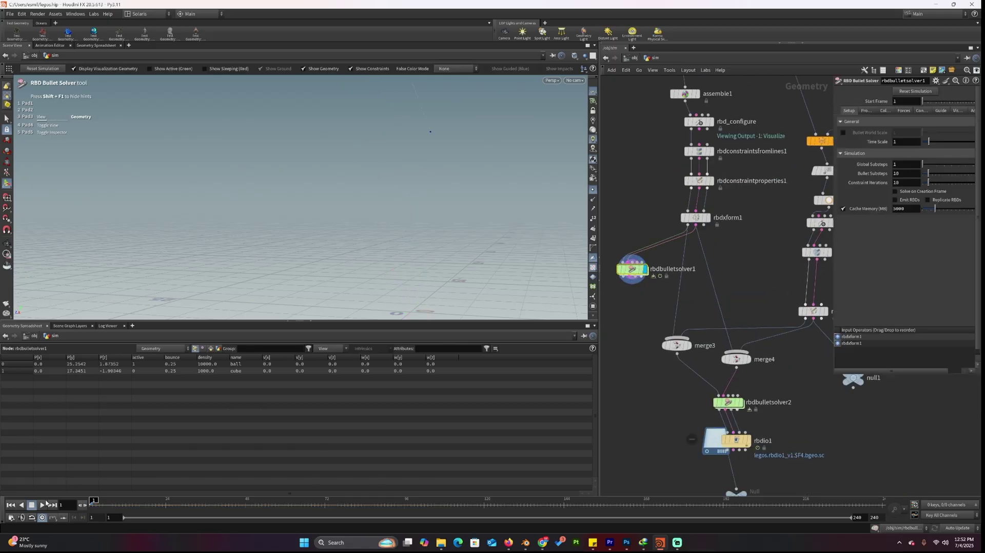
pyautogui.click(45, 504)
pyautogui.press('Escape')
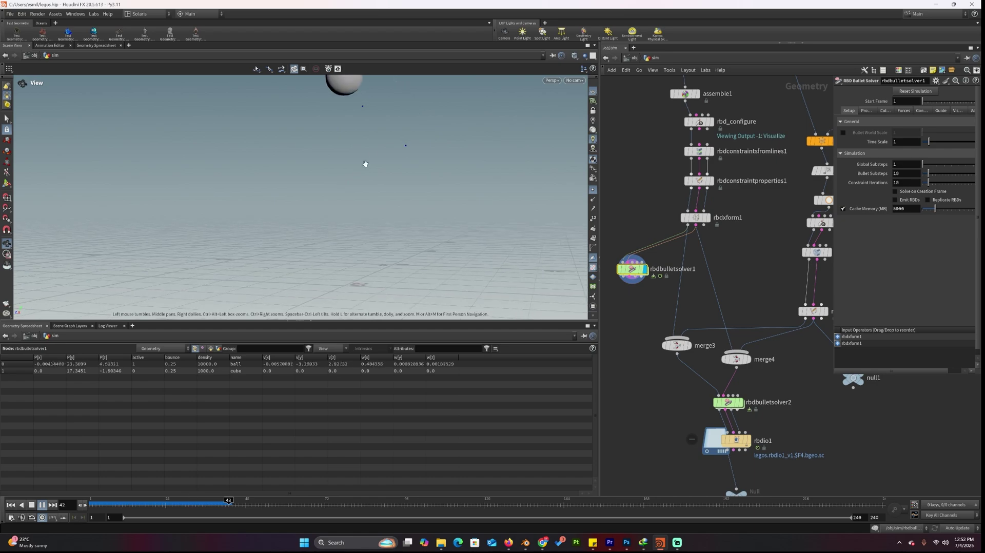
pyautogui.press('Return')
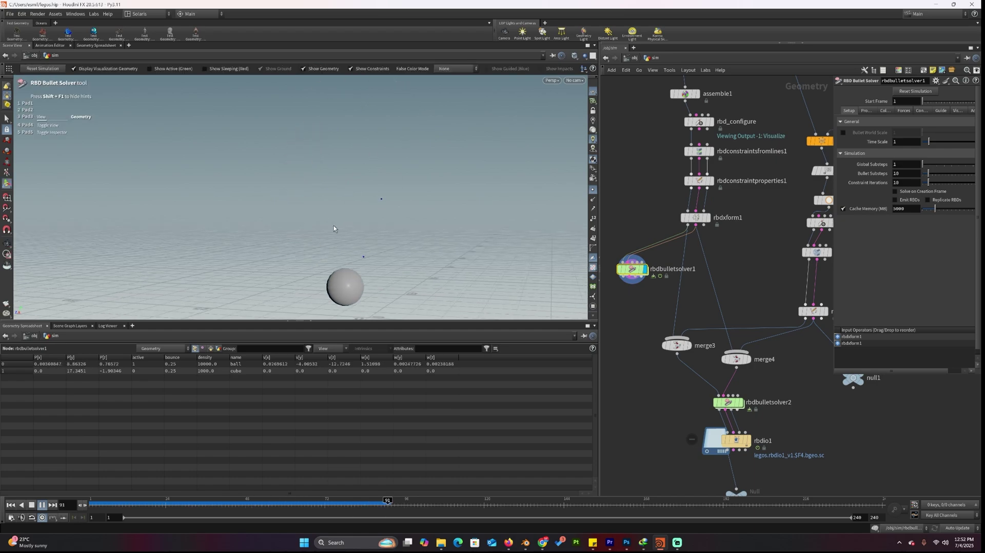
pyautogui.click(42, 505)
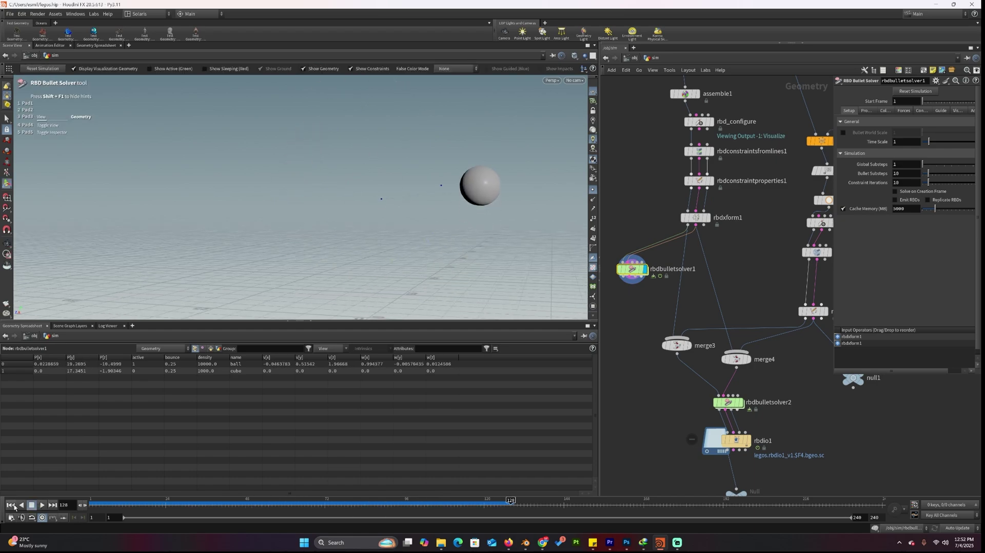
pyautogui.click(12, 505)
# Step: Widen the network editor pane to show more of the sim network
pyautogui.scroll(-4, 737, 303)
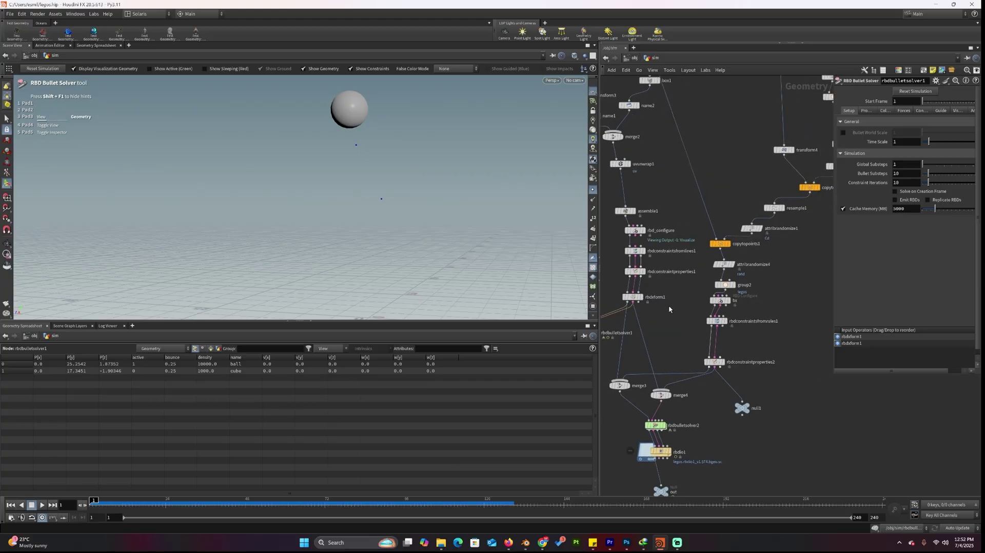
pyautogui.moveTo(601, 270); pyautogui.dragTo(519, 267)
pyautogui.press('Escape')
pyautogui.keyDown('alt'); pyautogui.moveTo(427, 211); pyautogui.dragTo(420, 247, button='middle'); pyautogui.keyUp('alt')
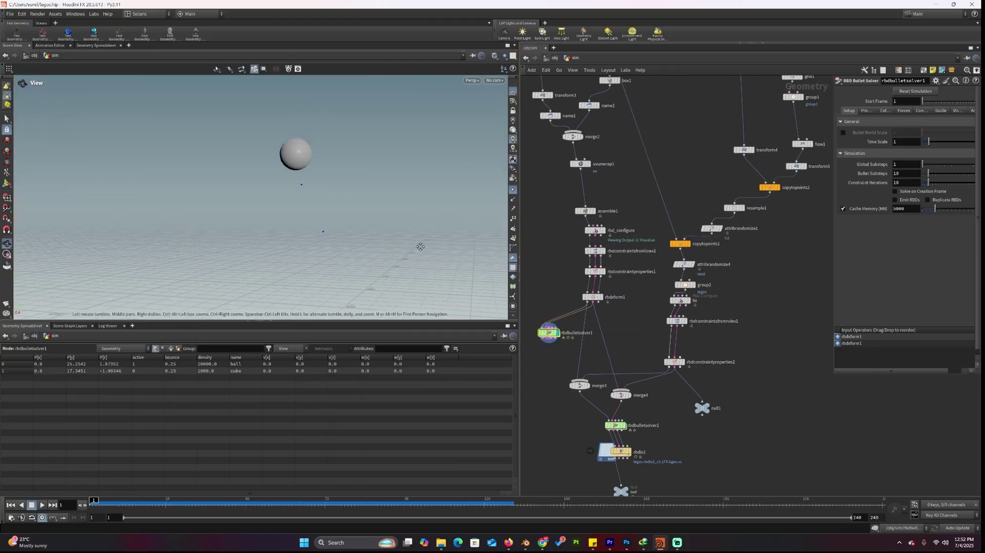
# Step: Display line1 at the start of the lego copy branch and examine the line in the viewport
pyautogui.moveTo(784, 288); pyautogui.dragTo(765, 354, button='middle')
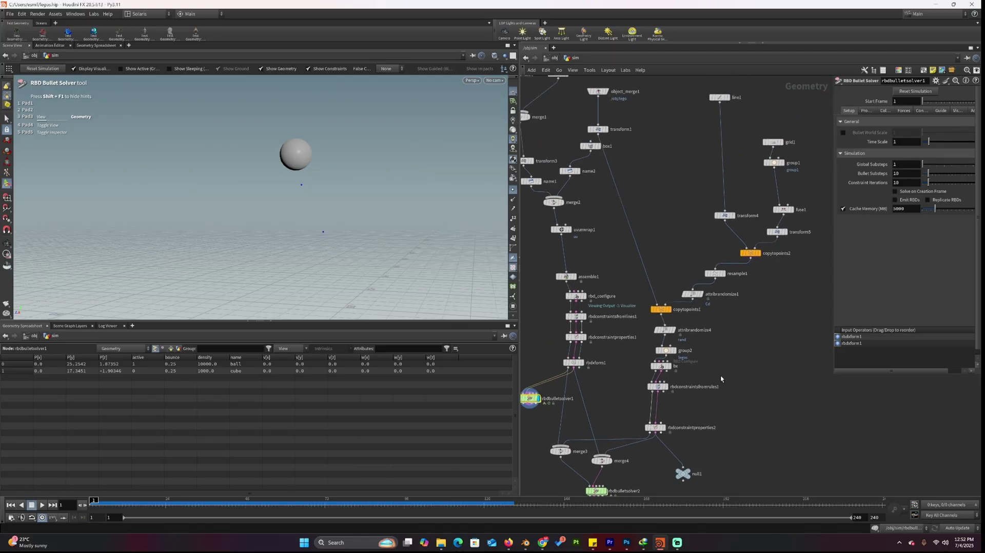
pyautogui.moveTo(614, 401); pyautogui.dragTo(641, 384, button='middle')
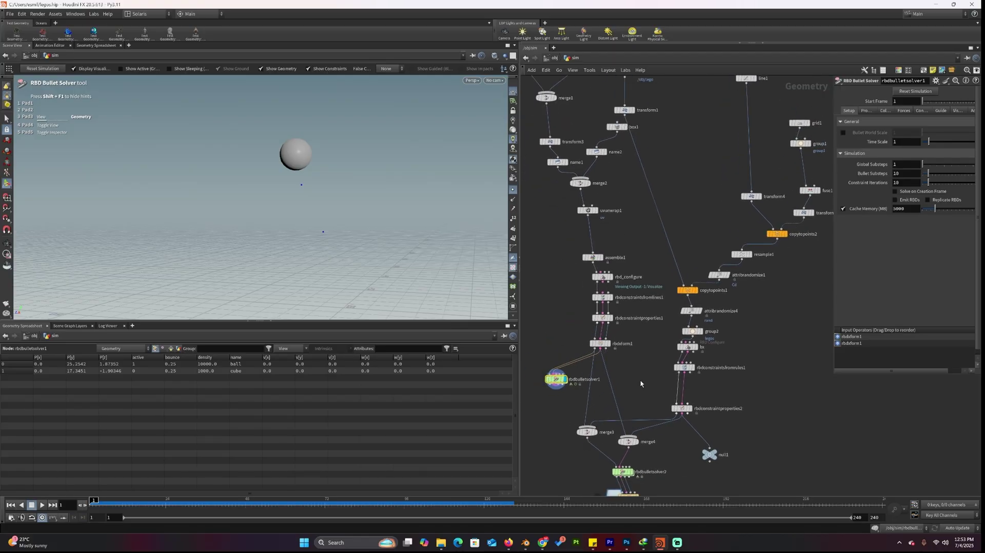
pyautogui.scroll(2, 641, 384)
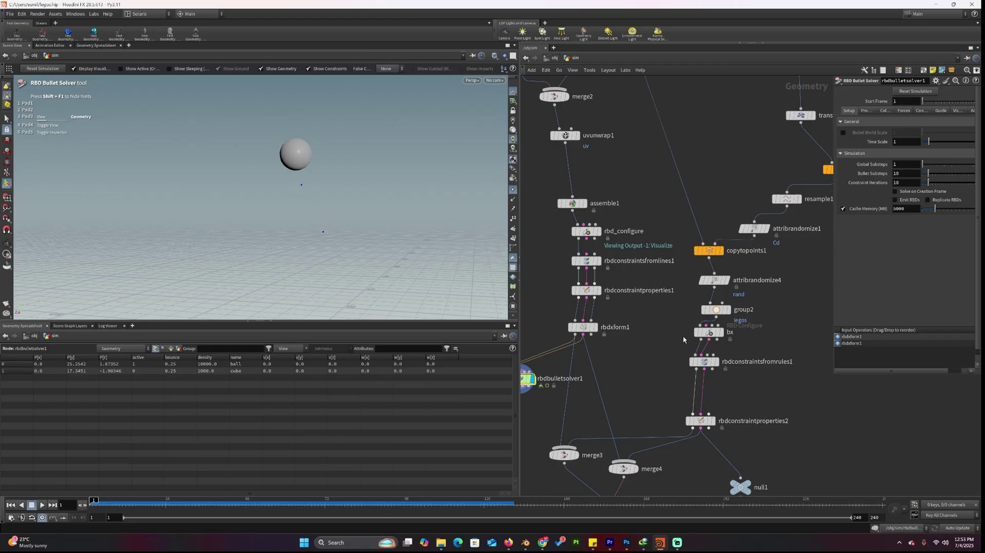
pyautogui.moveTo(809, 237); pyautogui.dragTo(719, 311, button='middle')
pyautogui.scroll(-3, 734, 349)
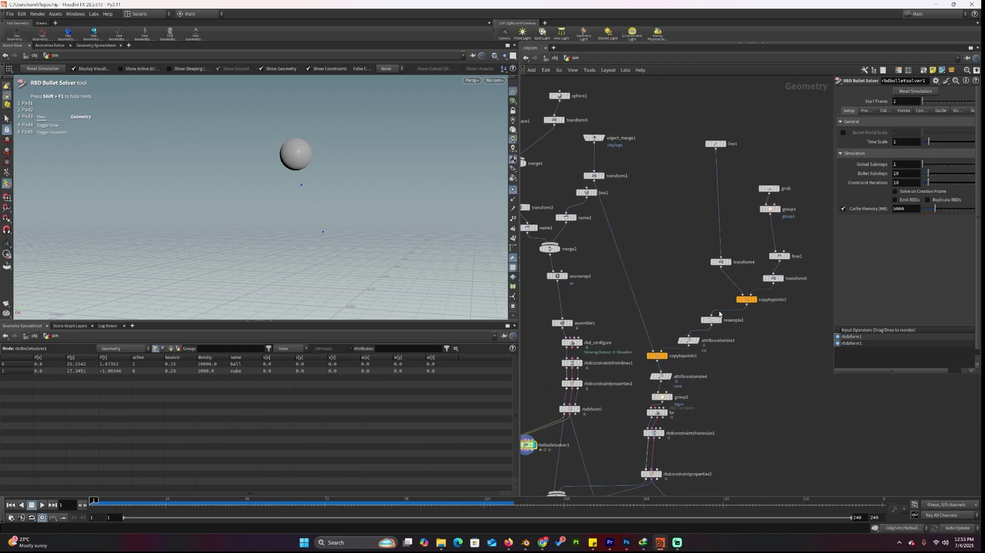
pyautogui.click(723, 144)
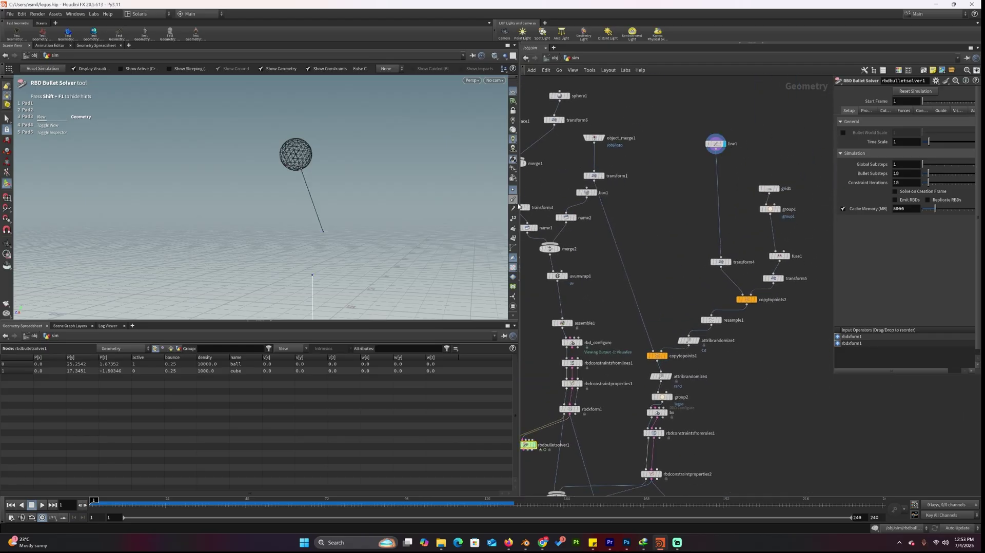
pyautogui.keyDown('alt'); pyautogui.moveTo(372, 202); pyautogui.dragTo(385, 133, button='middle'); pyautogui.keyUp('alt')
pyautogui.scroll(2, 363, 208)
pyautogui.press('Return')
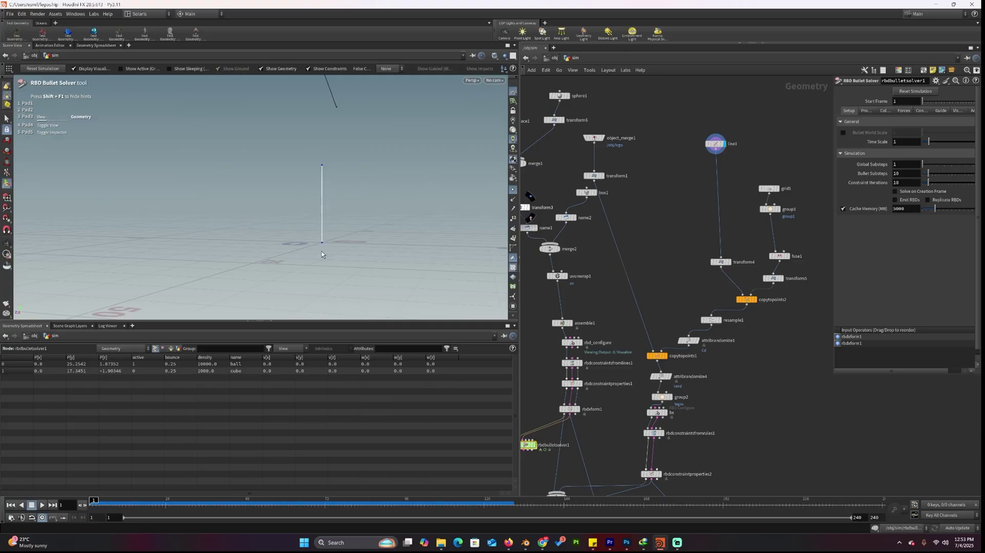
# Step: Display transform4 to view the rotated line, and view the copied lines at copytopoints2
pyautogui.moveTo(762, 119); pyautogui.dragTo(701, 91, button='middle')
pyautogui.scroll(3, 692, 209)
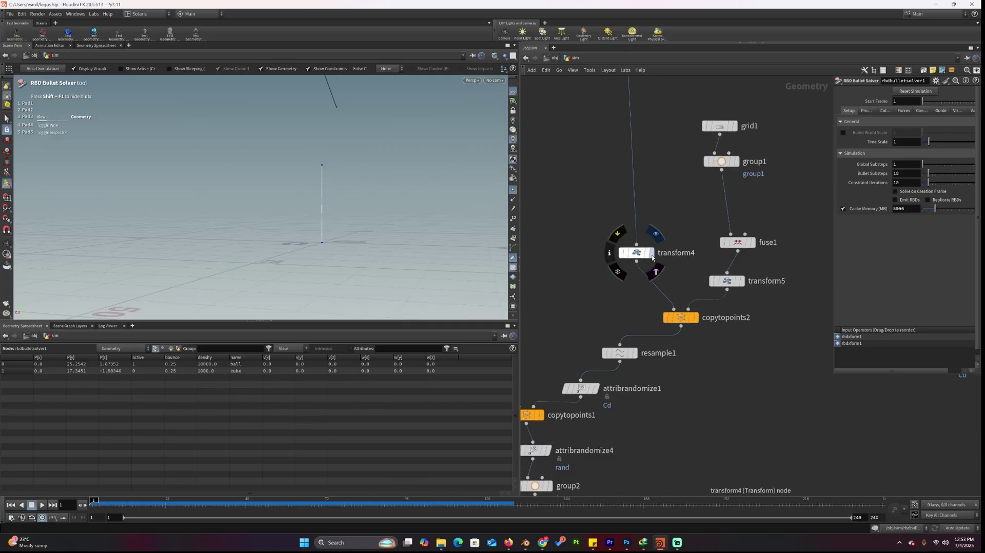
pyautogui.click(652, 254)
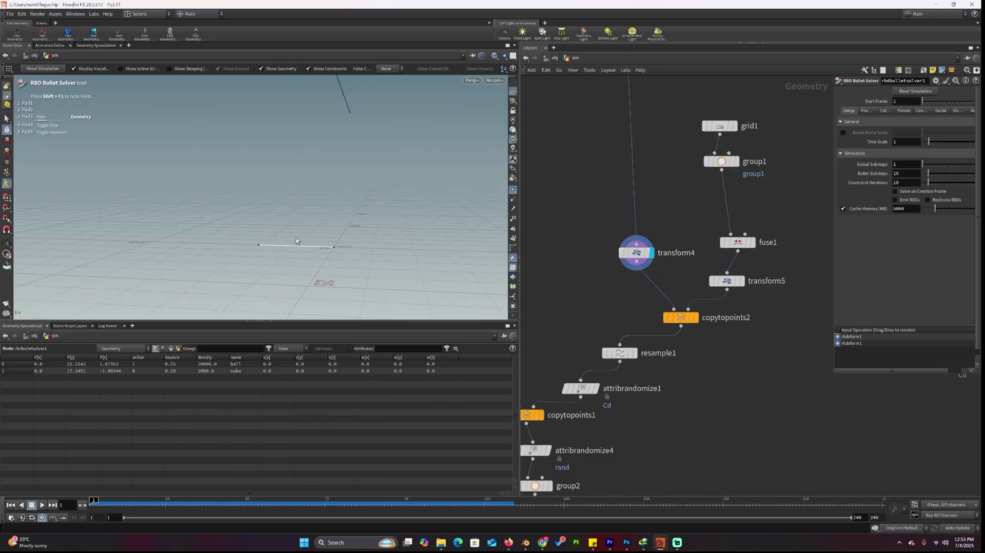
pyautogui.click(697, 317)
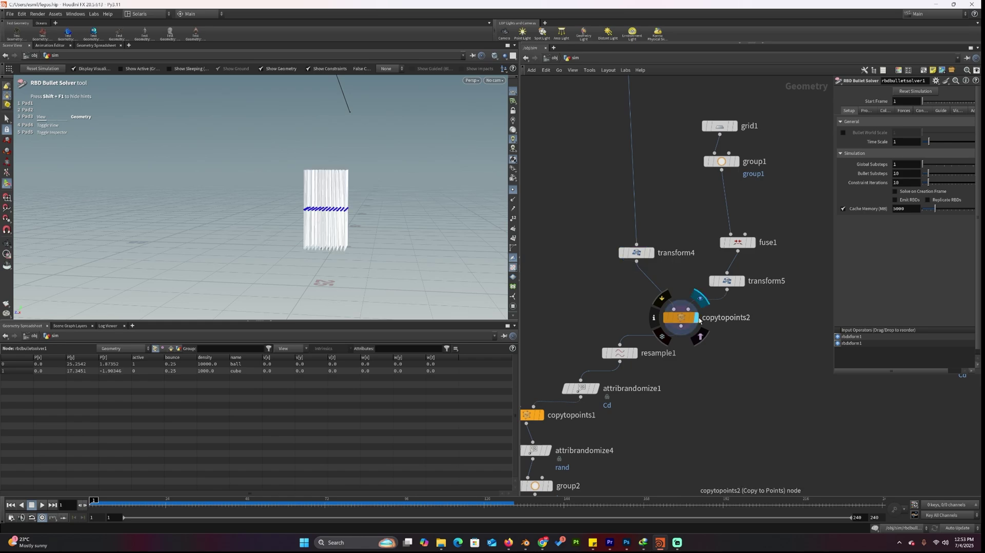
# Step: Display grid1, group1 and fuse1 in turn to examine how the grid's points are grouped and merged
pyautogui.click(735, 126)
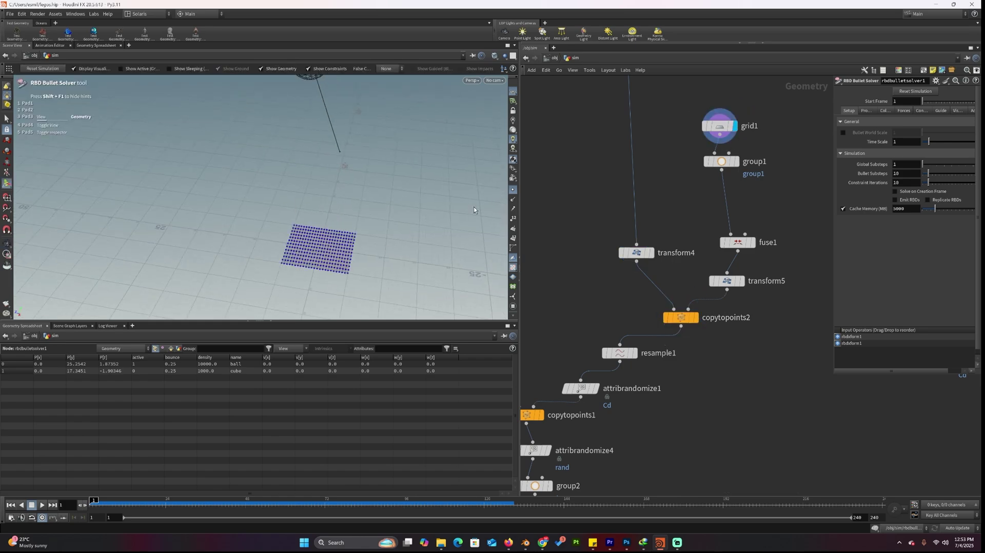
pyautogui.scroll(5, 451, 154)
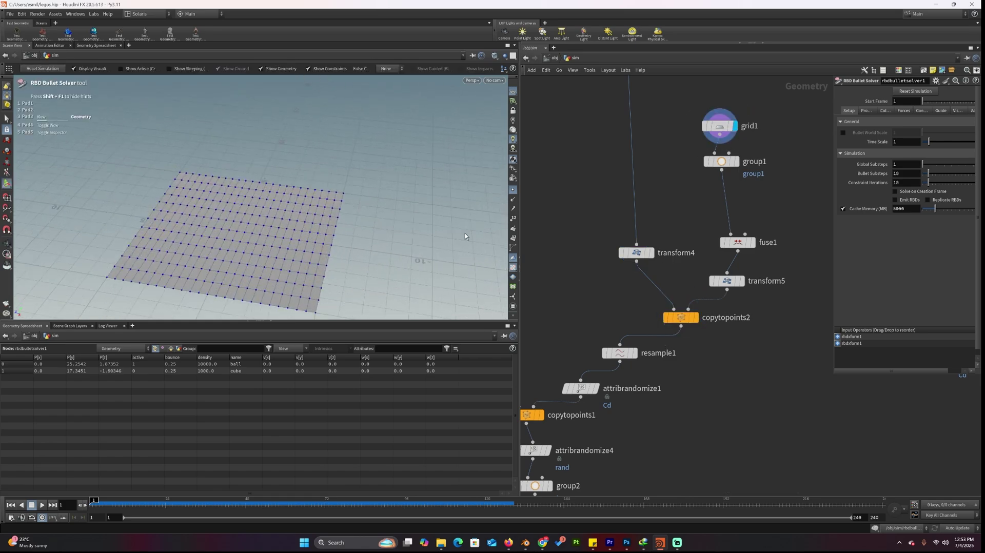
pyautogui.click(736, 161)
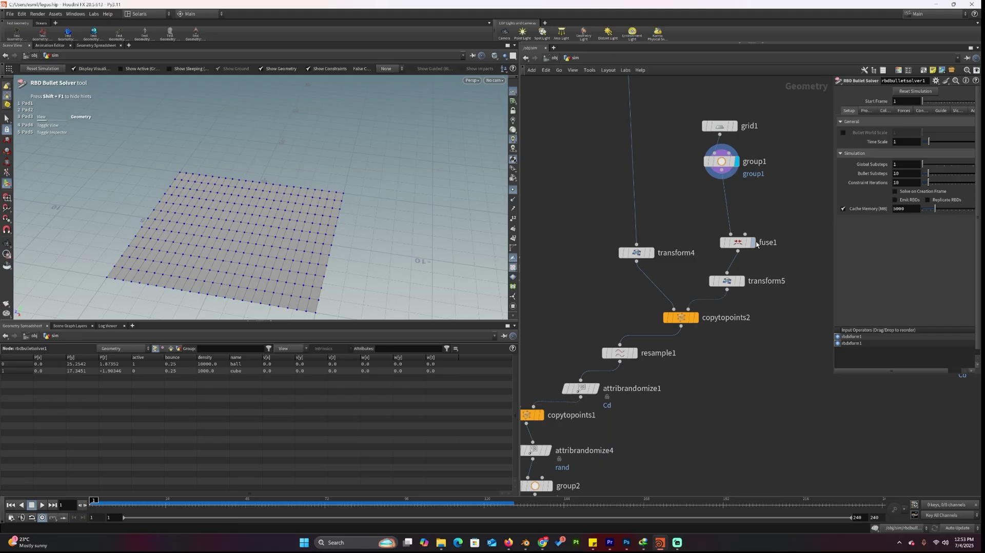
pyautogui.click(753, 243)
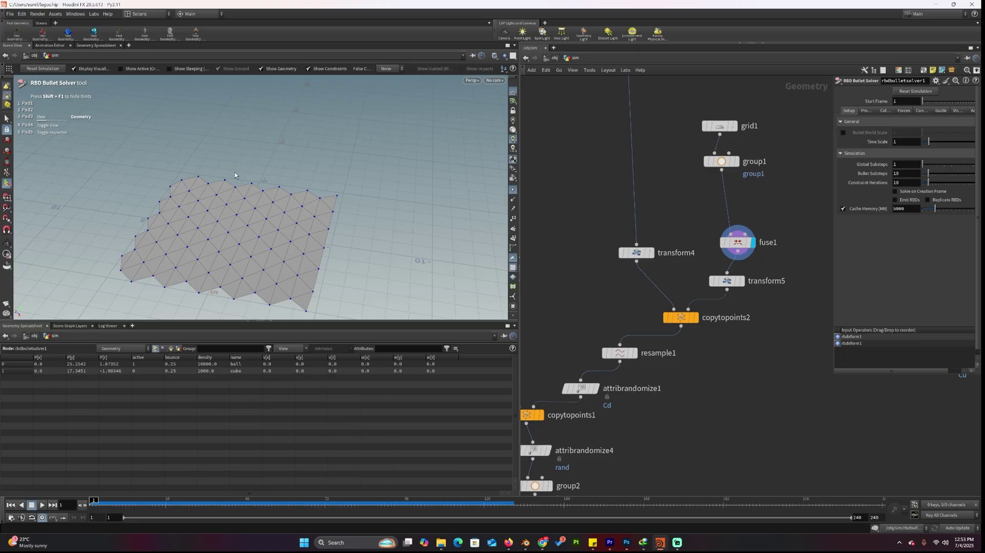
# Step: Display copytopoints2 and set fuse1's snap distance to 4.55793, so the lines are copied onto fewer points
pyautogui.click(695, 318)
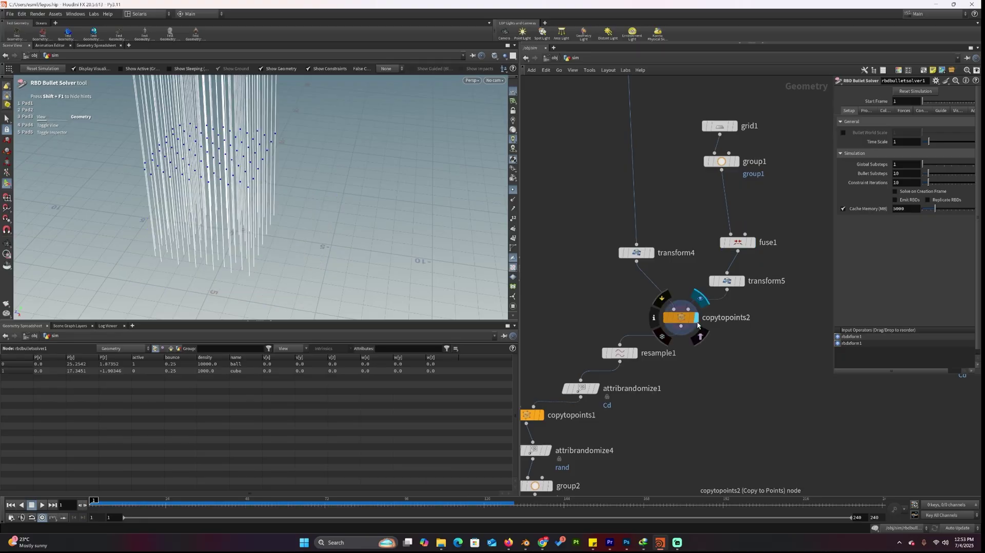
pyautogui.moveTo(344, 141); pyautogui.dragTo(387, 220, button='middle')
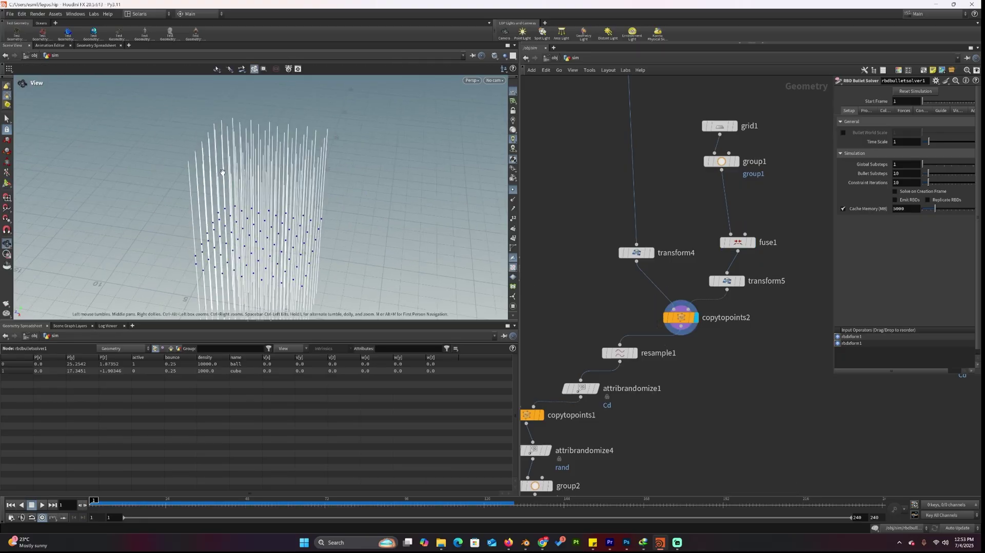
pyautogui.click(739, 243)
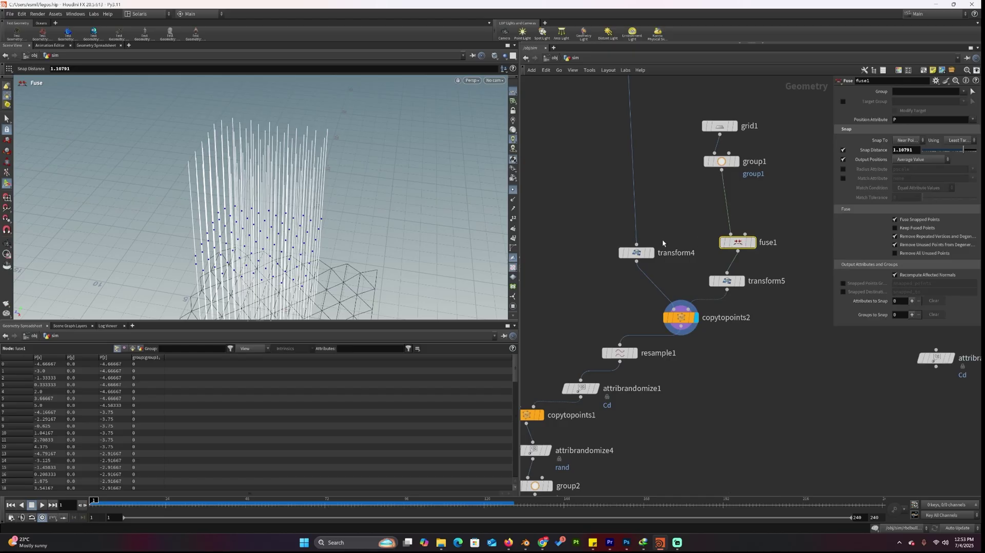
pyautogui.moveTo(424, 236); pyautogui.dragTo(401, 215)
pyautogui.press('Return')
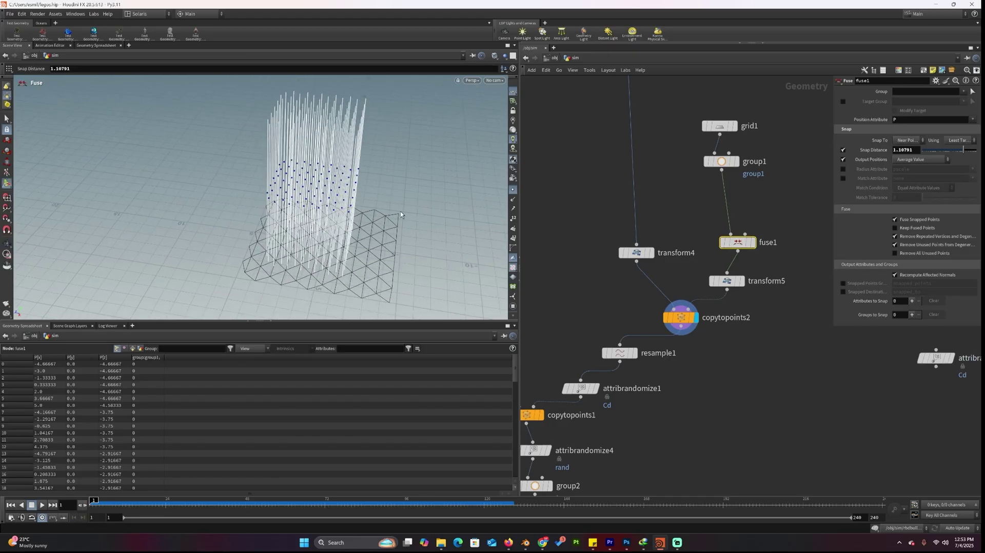
pyautogui.moveTo(965, 152); pyautogui.dragTo(786, 174)
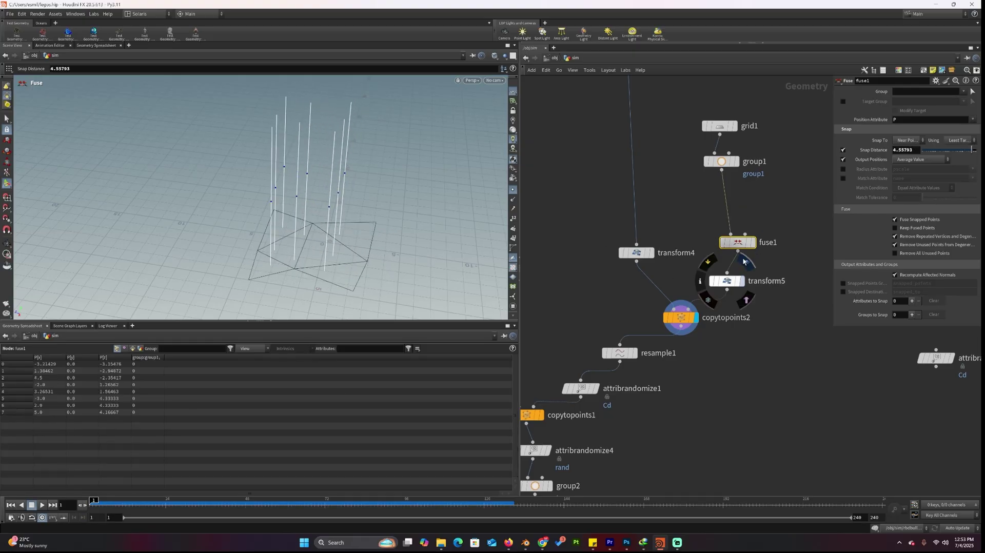
# Step: Display fuse1, grid1 and fuse1 again to compare the original grid with its merged points
pyautogui.click(746, 228)
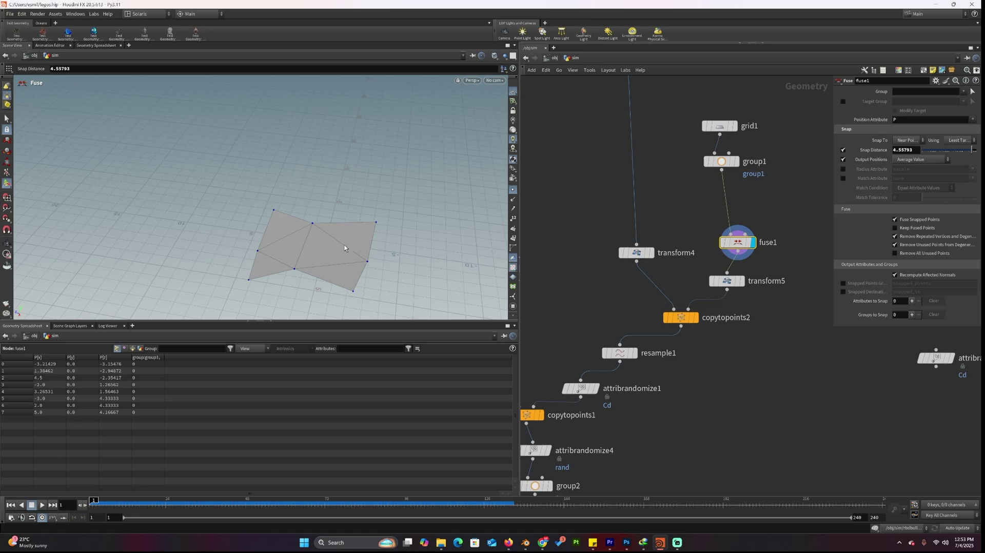
pyautogui.click(739, 107)
pyautogui.moveTo(740, 175)
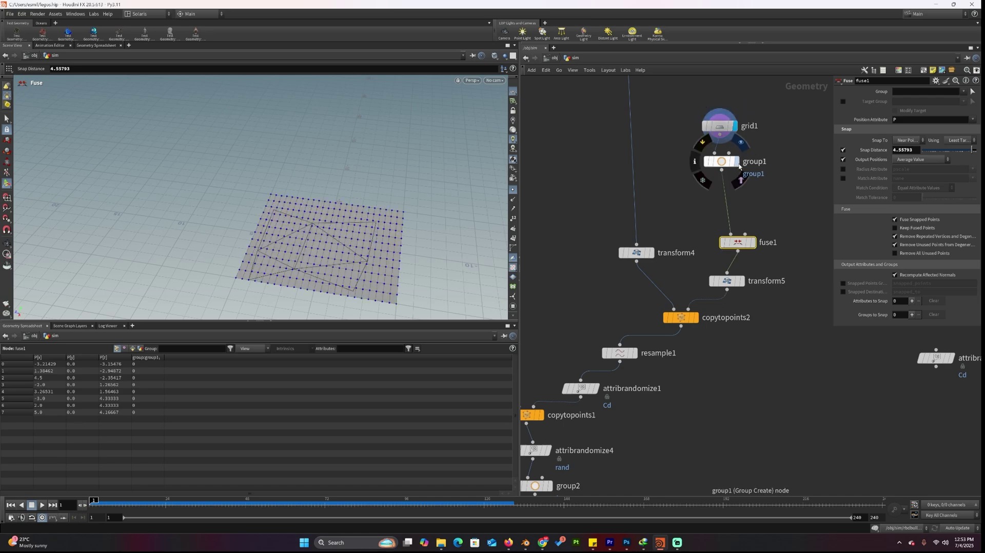
pyautogui.click(752, 242)
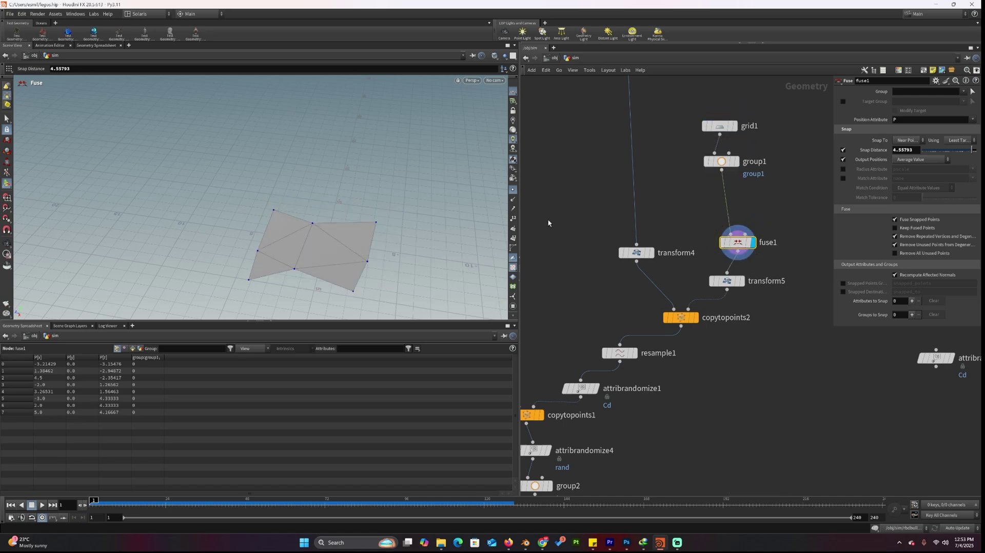
# Step: Set fuse1's snap distance to 2.58418 and display copytopoints2 to view the lines copied onto the merged points
pyautogui.moveTo(972, 152); pyautogui.dragTo(968, 151)
pyautogui.moveTo(726, 317); pyautogui.dragTo(730, 244, button='middle')
pyautogui.click(738, 246)
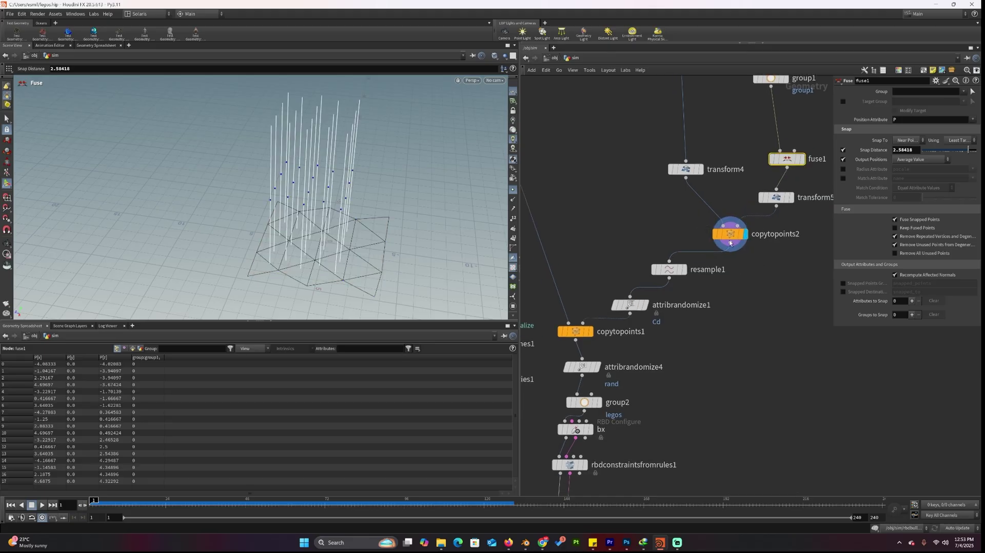
# Step: Display resample1 and examine the points distributed along the copied lines
pyautogui.click(684, 271)
pyautogui.keyDown('alt'); pyautogui.moveTo(305, 164); pyautogui.dragTo(312, 142); pyautogui.keyUp('alt')
pyautogui.keyDown('alt'); pyautogui.moveTo(313, 143); pyautogui.dragTo(344, 172, button='middle'); pyautogui.keyUp('alt')
pyautogui.moveTo(680, 295); pyautogui.dragTo(742, 256, button='middle')
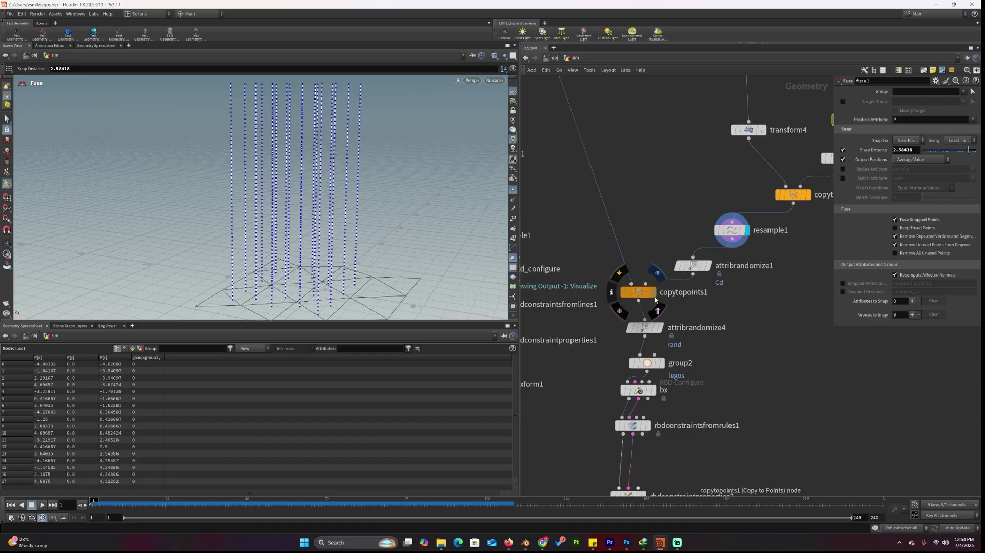
# Step: Display copytopoints1 and examine the stacked lego columns from several angles
pyautogui.click(652, 292)
pyautogui.keyDown('alt'); pyautogui.moveTo(297, 192); pyautogui.dragTo(243, 131); pyautogui.keyUp('alt')
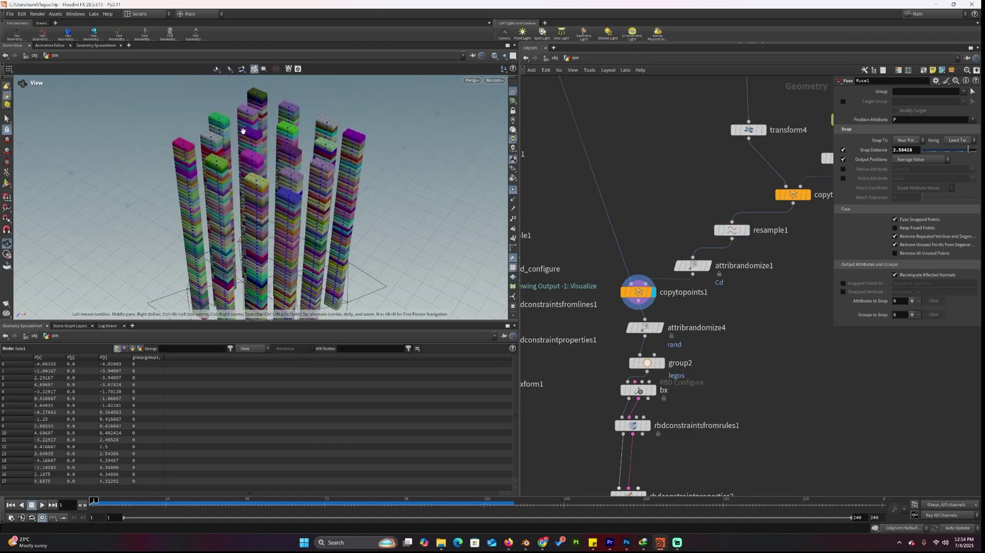
pyautogui.press('Return')
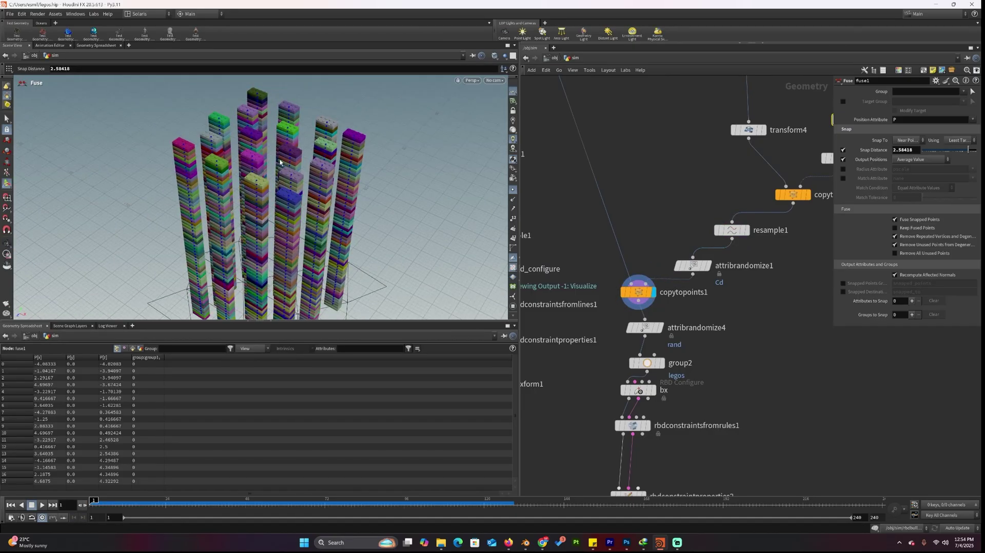
pyautogui.press('Escape')
pyautogui.moveTo(279, 162); pyautogui.dragTo(271, 111)
pyautogui.press('Return')
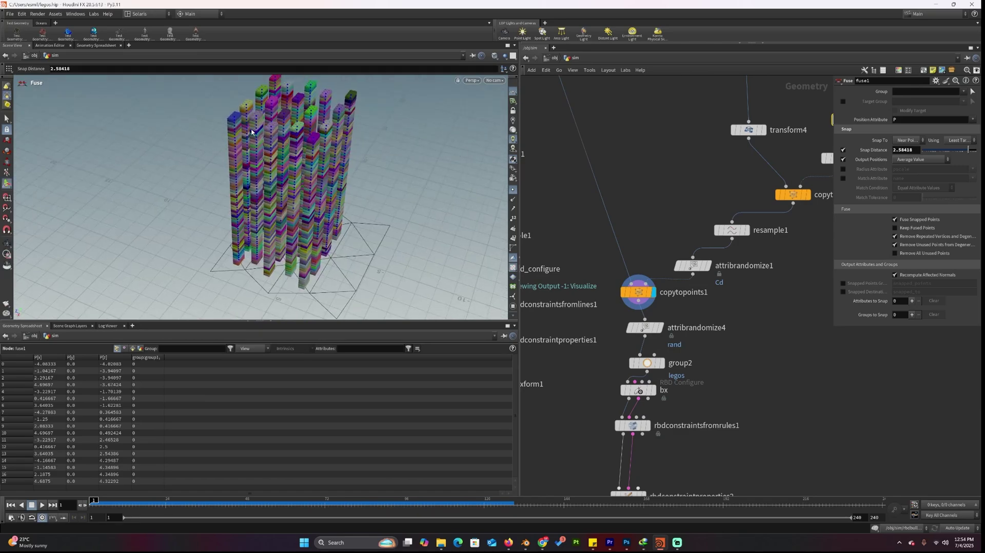
pyautogui.moveTo(245, 153)
pyautogui.keyDown('alt'); pyautogui.mouseDown()
pyautogui.moveTo(303, 141)
pyautogui.moveTo(232, 163)
pyautogui.mouseUp(); pyautogui.keyUp('alt')
# Step: Set fuse1's snap distance to 10 to reduce the number of lego columns
pyautogui.moveTo(769, 205); pyautogui.dragTo(665, 291, button='middle')
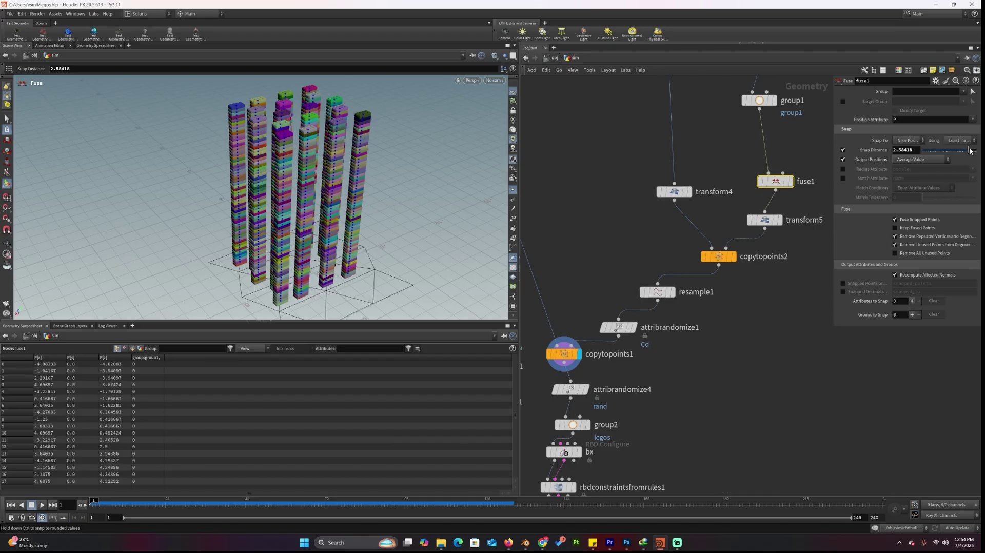
pyautogui.moveTo(970, 150); pyautogui.dragTo(978, 154)
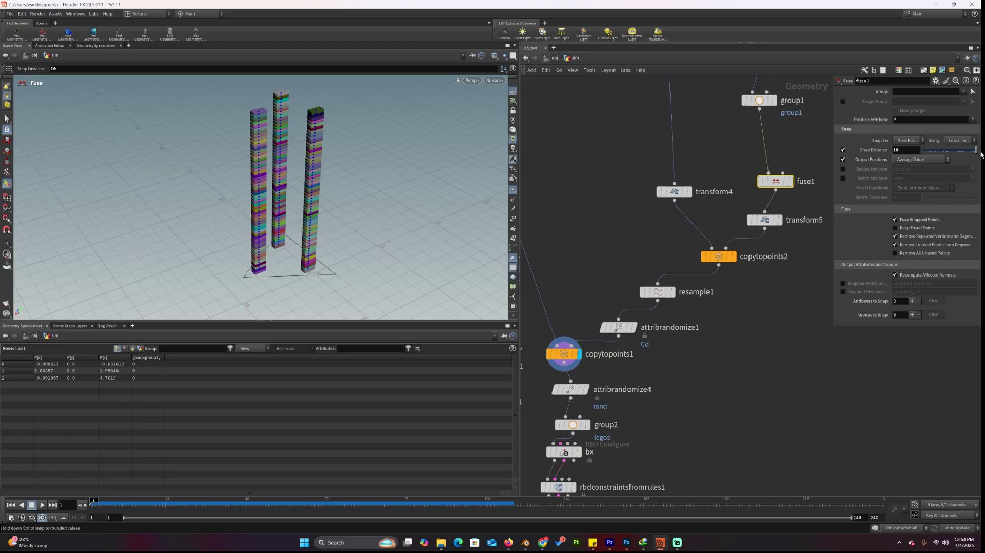
pyautogui.press('h')
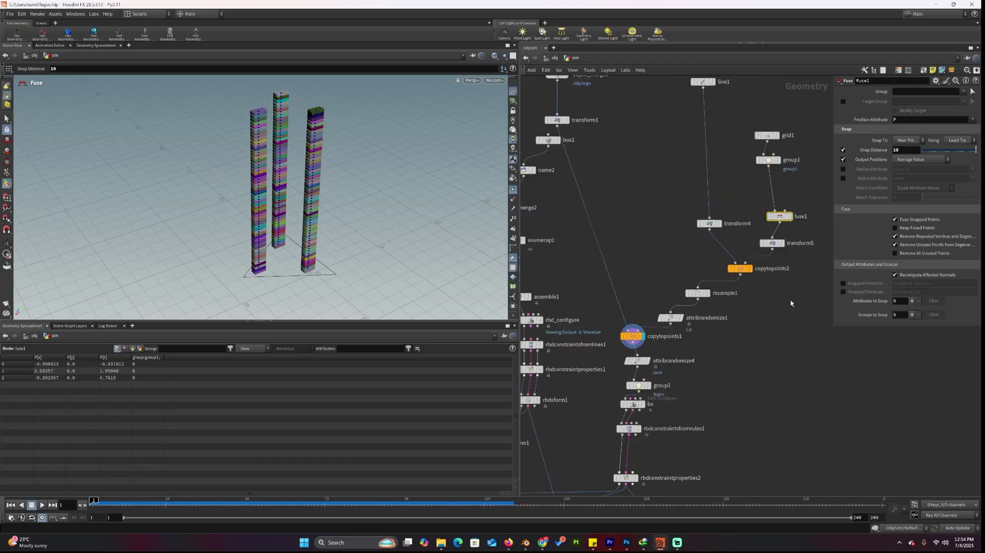
# Step: Display group2, bx and rbdconstraintsfromrules1 in turn, and open bx's RBD Configure parameters for review
pyautogui.moveTo(784, 297); pyautogui.dragTo(787, 261, button='middle')
pyautogui.scroll(3, 786, 261)
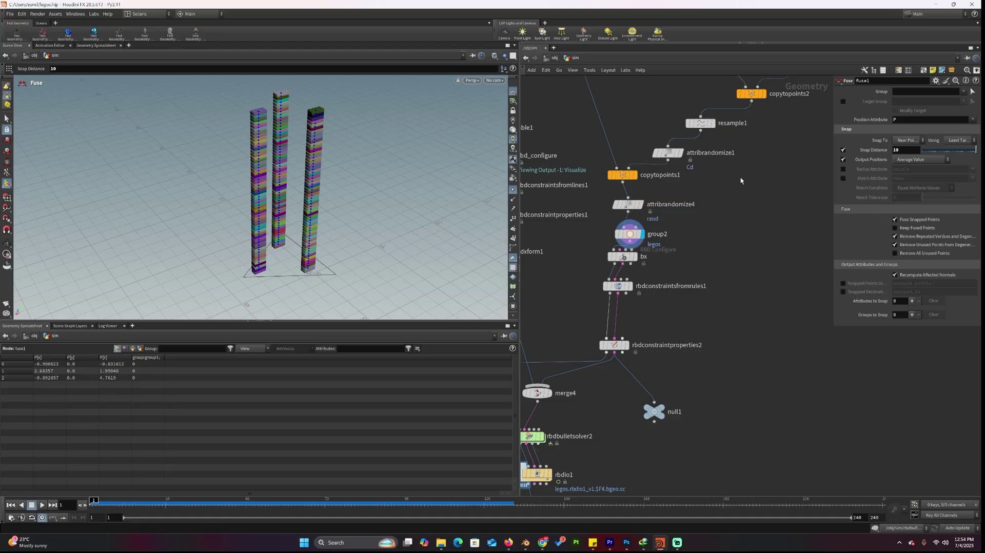
pyautogui.scroll(2, 681, 266)
pyautogui.moveTo(757, 328); pyautogui.dragTo(602, 239)
pyautogui.moveTo(667, 248); pyautogui.dragTo(667, 275)
pyautogui.click(672, 274)
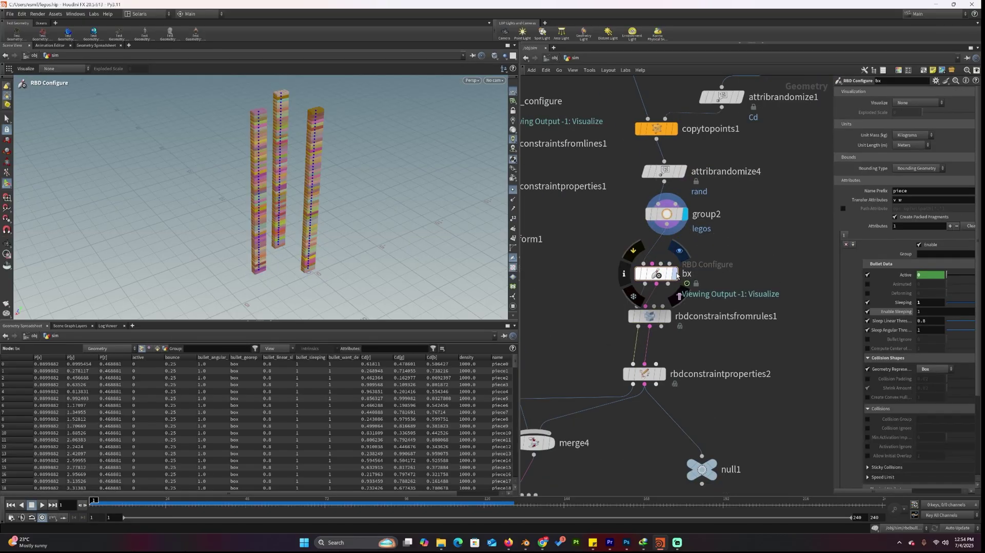
pyautogui.click(676, 275)
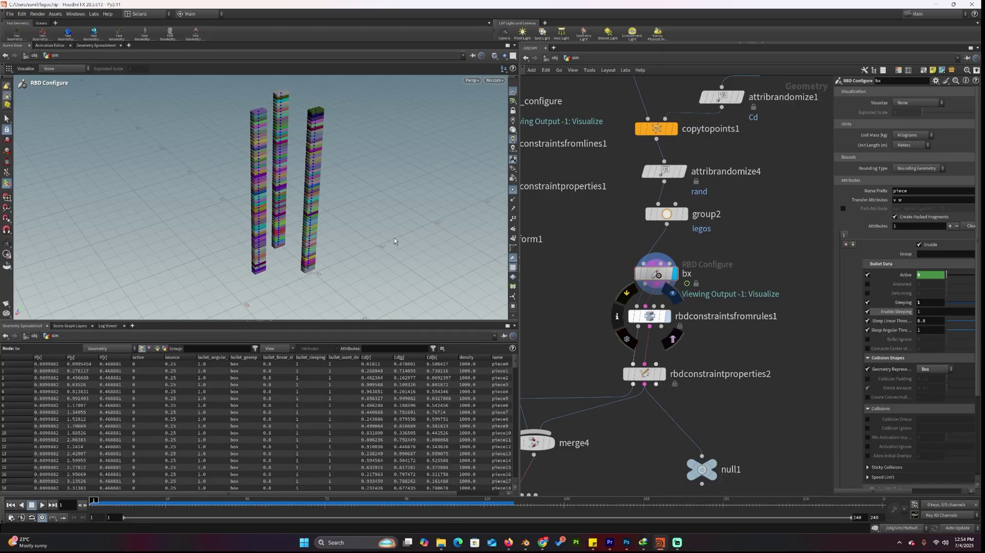
pyautogui.click(669, 321)
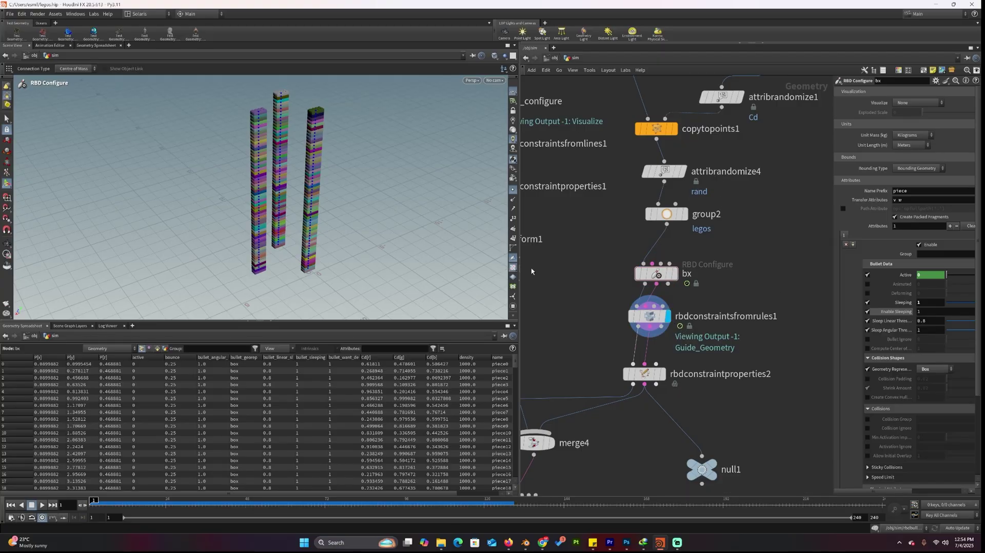
# Step: Switch to Blender, play the rendered wrecking-ball sequence, replay the impact, and return to Houdini
pyautogui.click(524, 541)
pyautogui.moveTo(345, 282); pyautogui.dragTo(539, 286)
pyautogui.press('space')
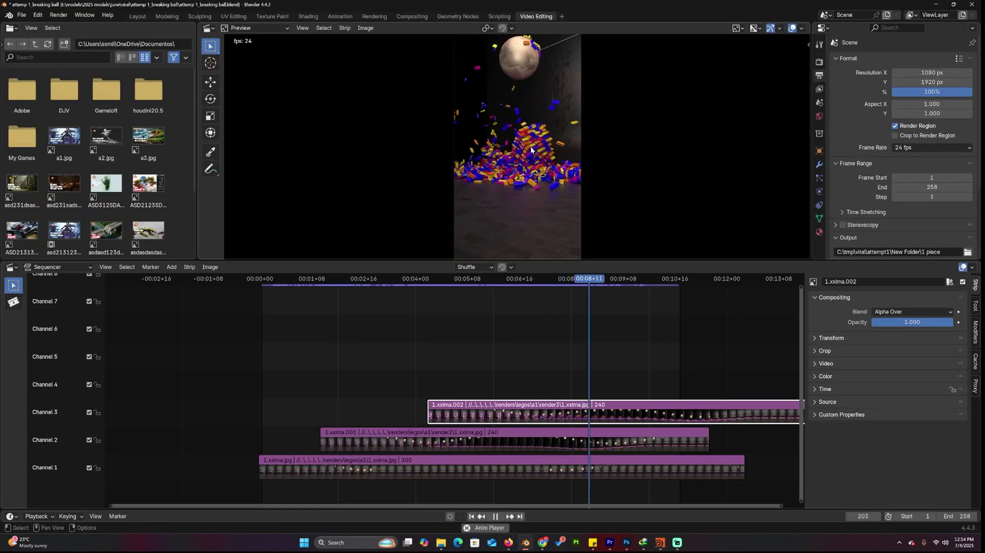
pyautogui.press('space')
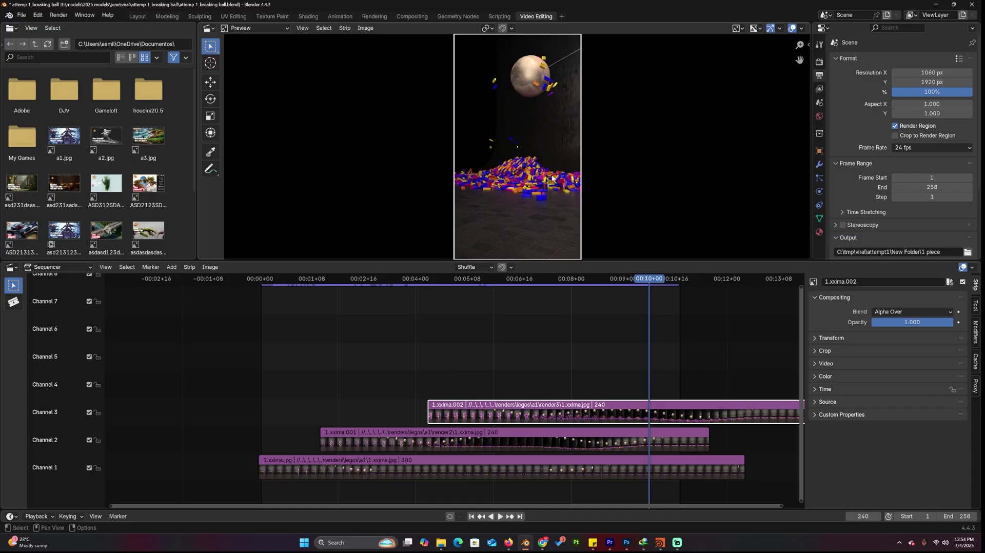
pyautogui.click(466, 280)
pyautogui.press('space')
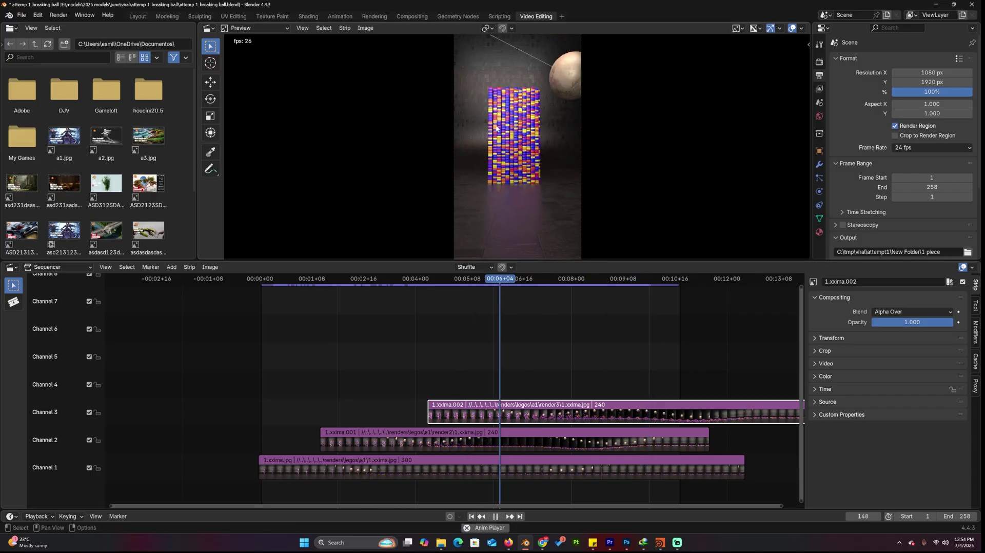
pyautogui.press('space')
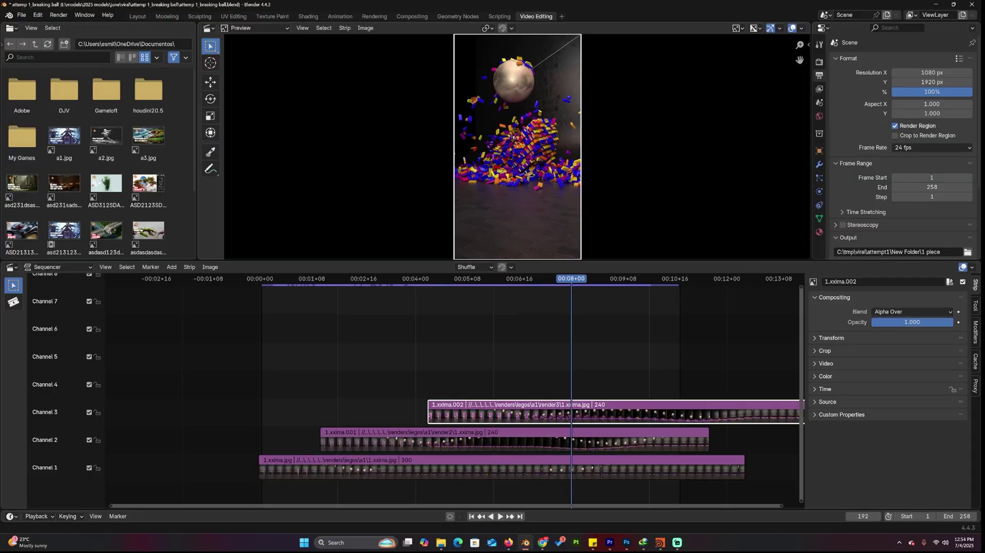
pyautogui.click(936, 4)
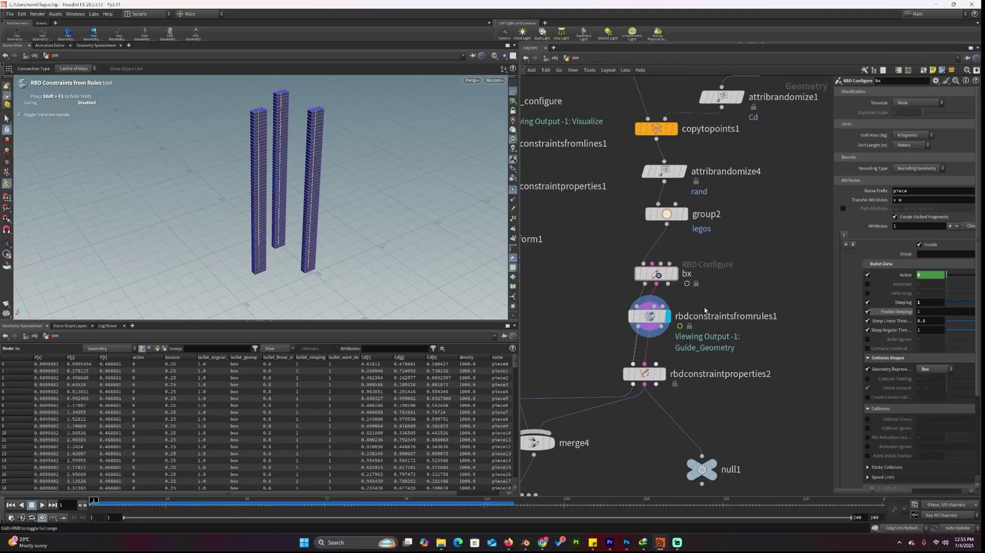
# Step: Display rbdconstraintproperties2 and open its parameters to review the glue constraint settings
pyautogui.moveTo(672, 323)
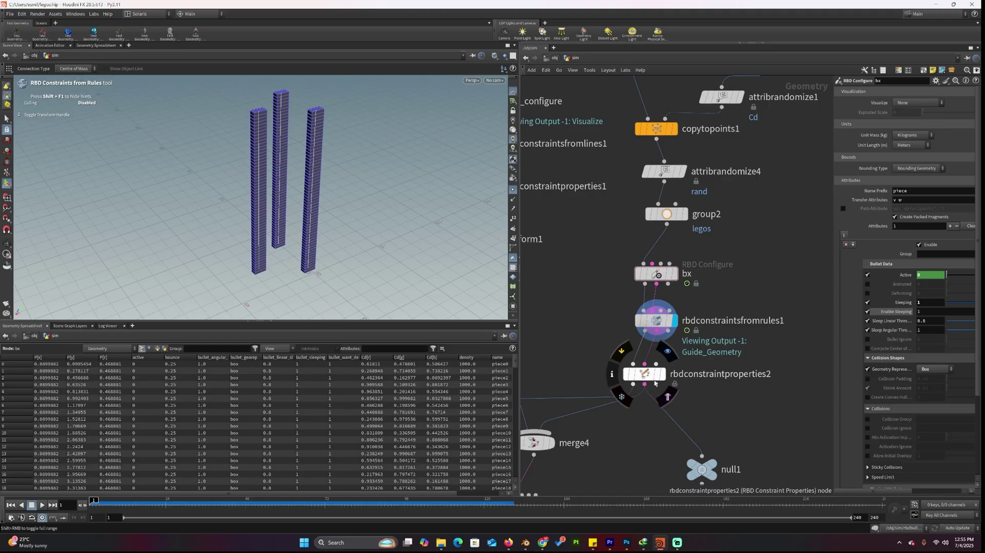
pyautogui.moveTo(713, 376); pyautogui.dragTo(769, 275, button='middle')
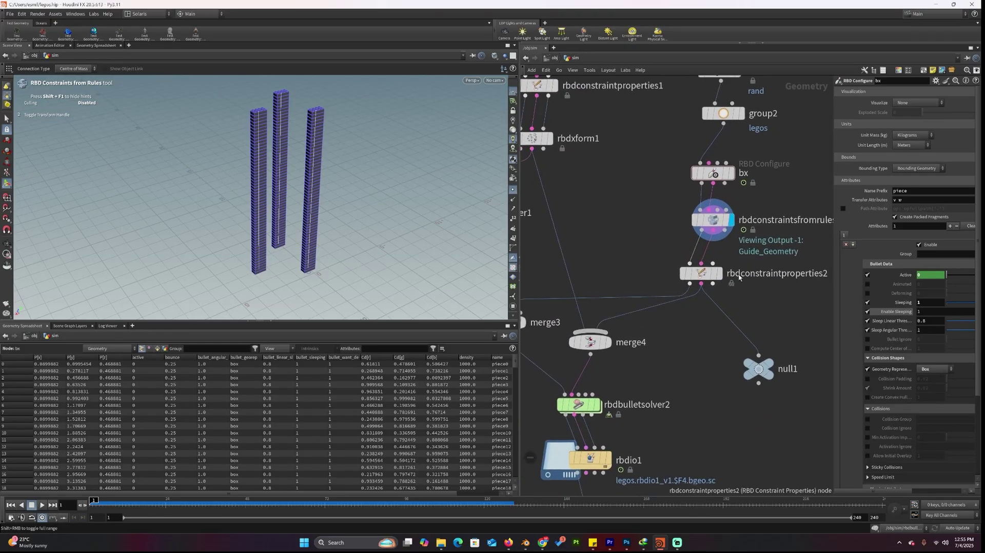
pyautogui.moveTo(714, 272)
pyautogui.click(724, 255)
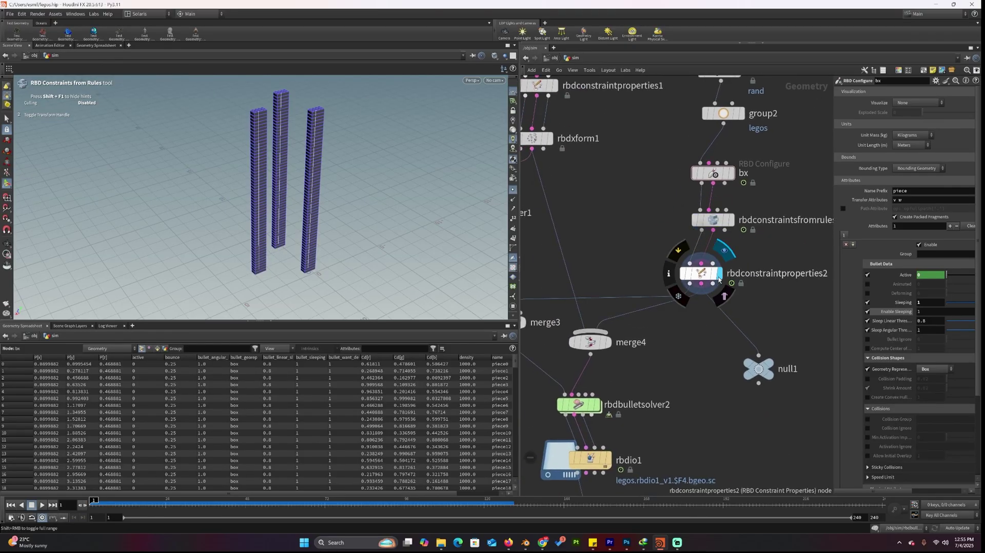
pyautogui.click(702, 273)
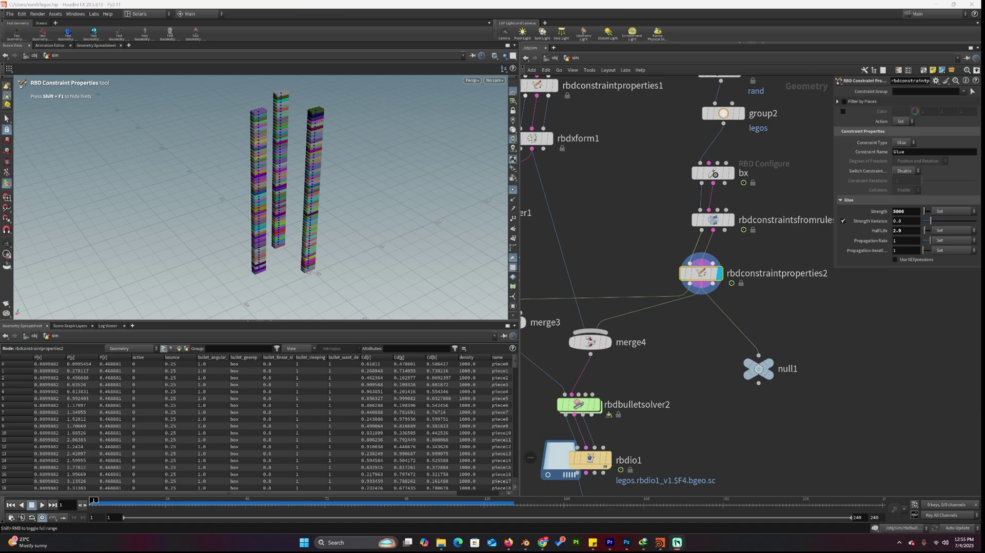
# Step: Move rbdbulletsolver1 beneath rbdconstraintproperties2, wire that node's geometry and constraint outputs into it, and display the solver
pyautogui.moveTo(680, 366); pyautogui.dragTo(747, 316, button='middle')
pyautogui.moveTo(769, 280); pyautogui.dragTo(747, 317, button='middle')
pyautogui.scroll(-5, 716, 302)
pyautogui.scroll(4, 717, 303)
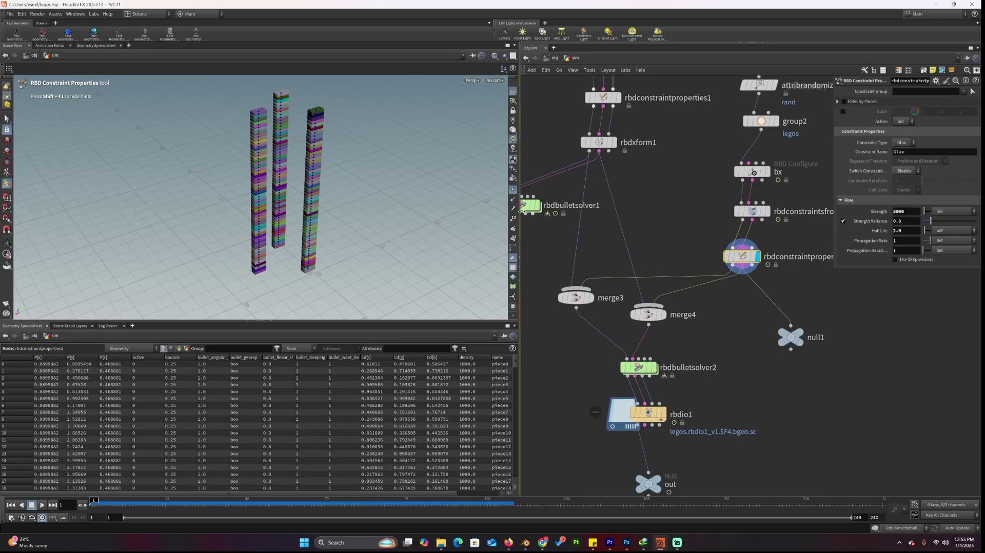
pyautogui.moveTo(537, 206); pyautogui.dragTo(748, 319)
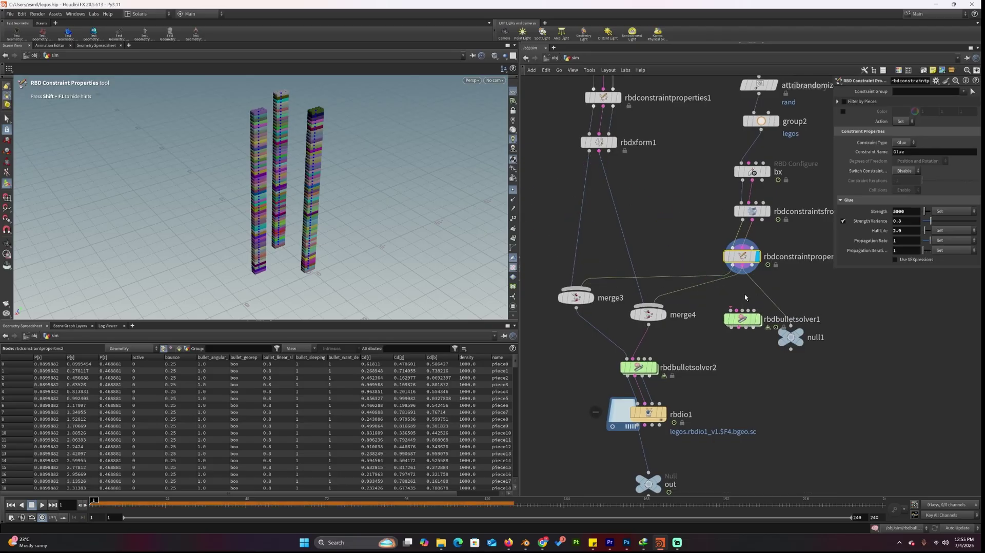
pyautogui.scroll(2, 743, 295)
pyautogui.moveTo(728, 253); pyautogui.dragTo(734, 318)
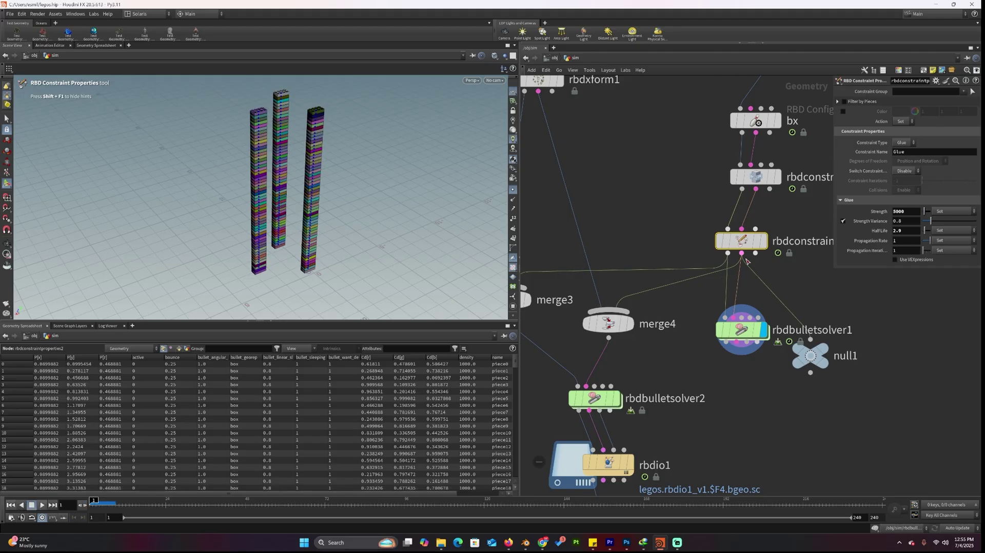
pyautogui.moveTo(746, 262); pyautogui.dragTo(692, 294, button='middle')
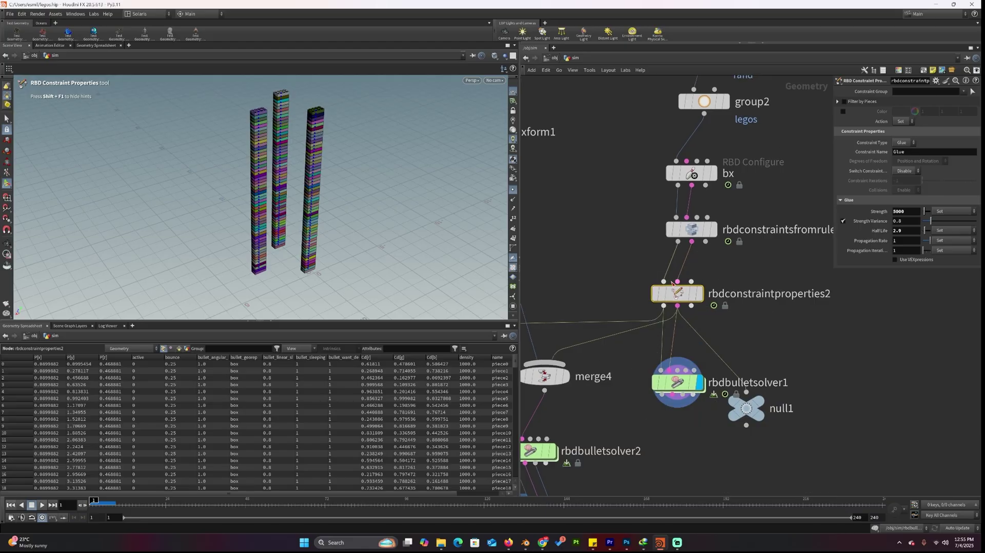
# Step: Set rbdbulletsolver1's ground collision type to Ground Plane
pyautogui.click(692, 388)
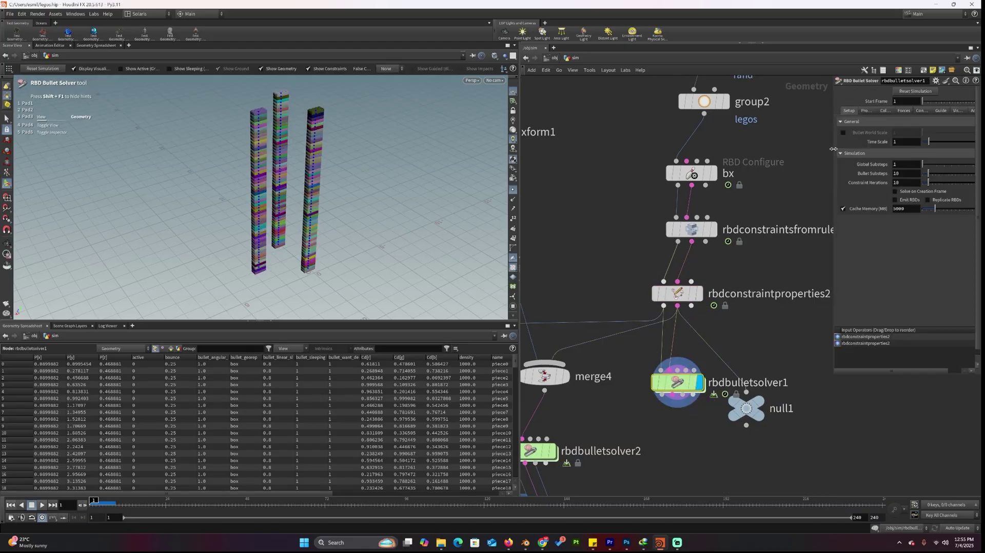
pyautogui.click(884, 110)
pyautogui.click(909, 226)
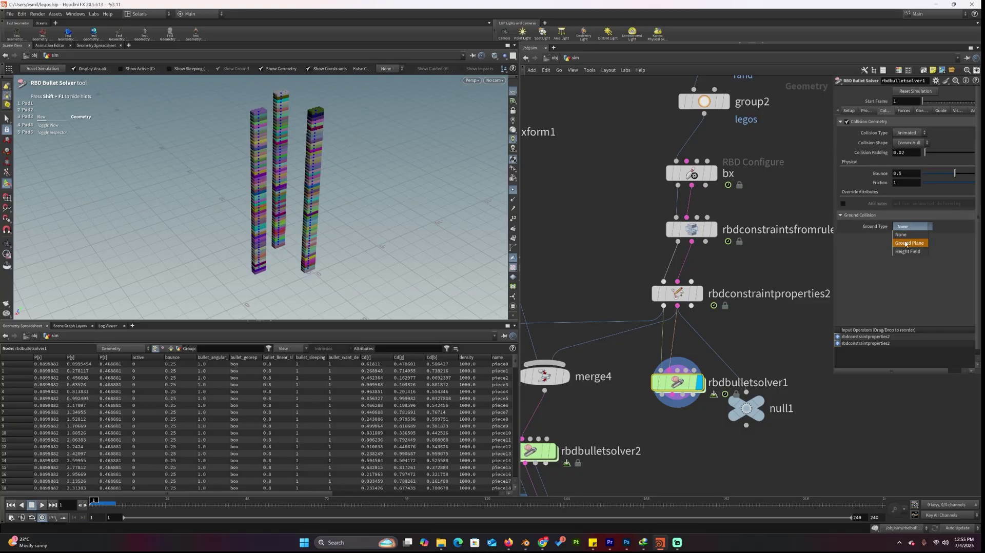
pyautogui.click(905, 243)
# Step: Bypass rbdconstraintproperties2 and rbdconstraintsfromrules1 so the legos have no glue constraints
pyautogui.click(676, 298)
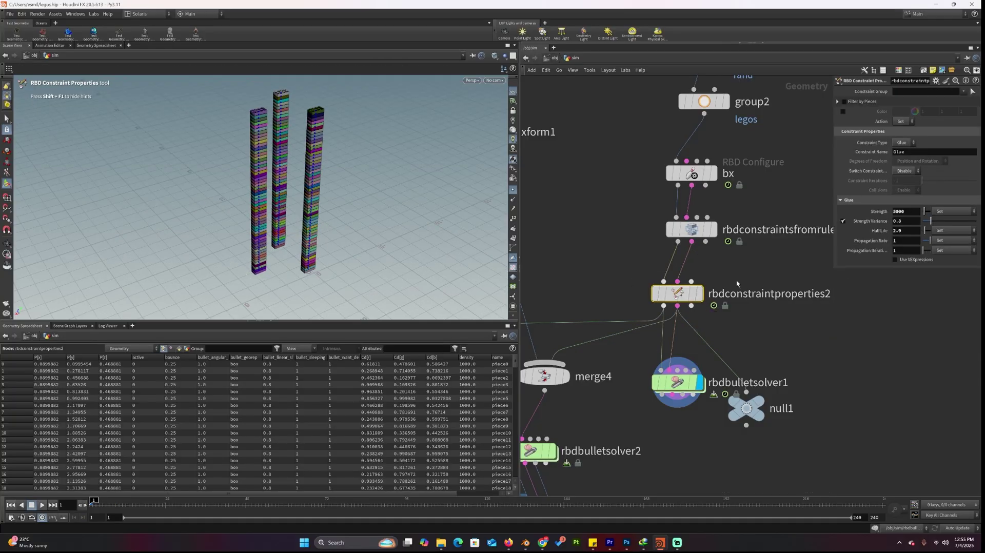
pyautogui.press('b')
pyautogui.click(693, 230)
pyautogui.moveTo(751, 288); pyautogui.dragTo(692, 287, button='middle')
pyautogui.press('q')
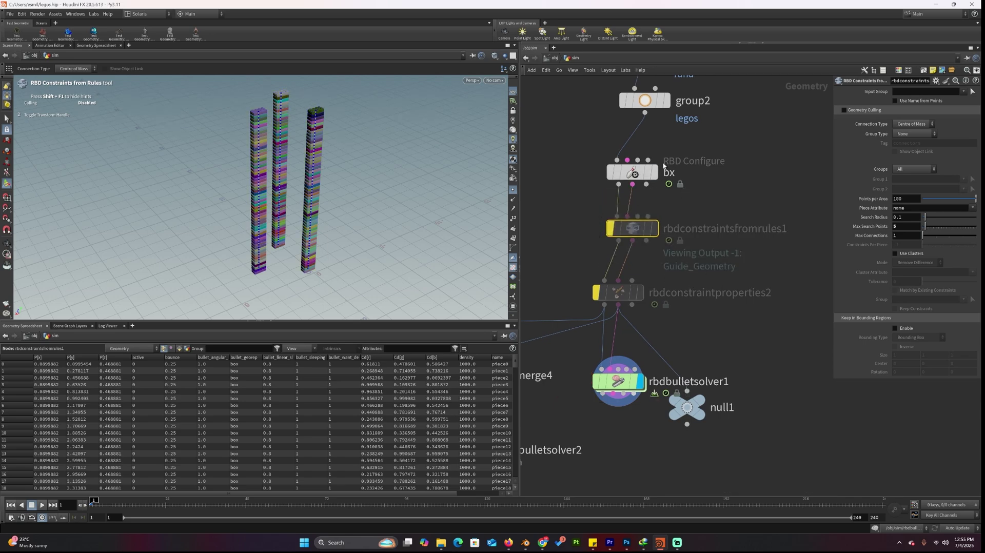
# Step: Bypass the bx RBD Configure node so the lego pieces reach the solver without their configured attributes
pyautogui.click(704, 167)
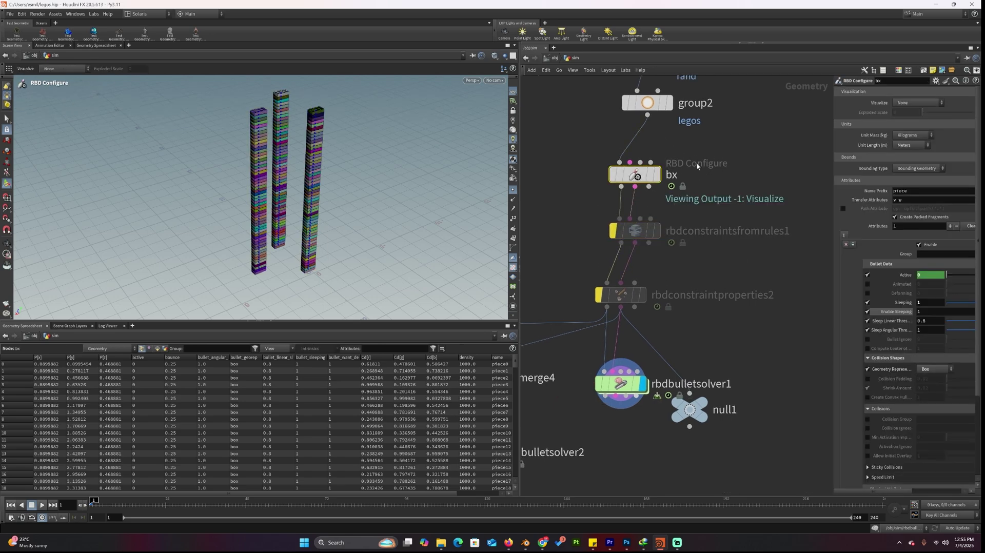
pyautogui.press('b')
pyautogui.moveTo(692, 341); pyautogui.dragTo(711, 274, button='middle')
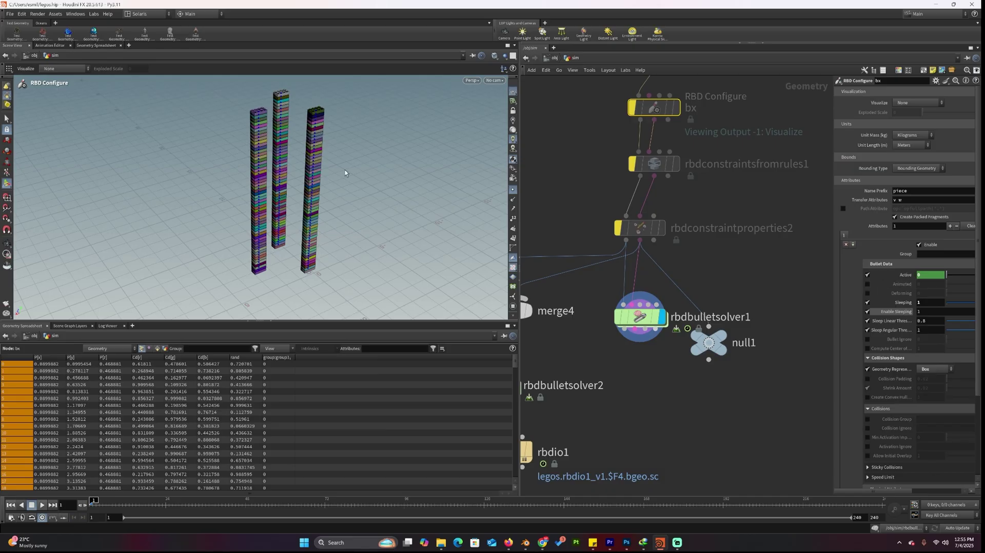
# Step: Select rbdbulletsolver1, play the unconfigured and unconstrained lego simulation, then return to frame 1
pyautogui.click(640, 317)
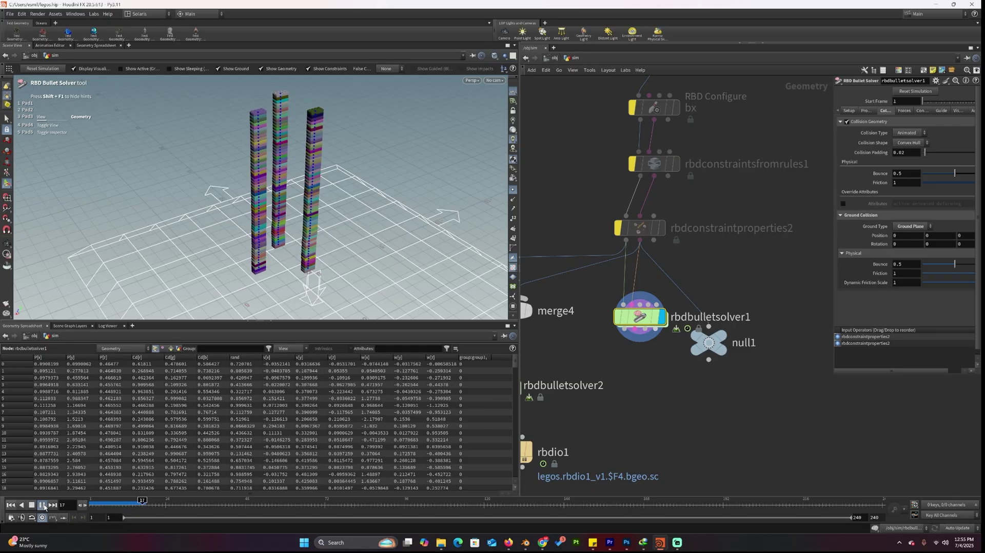
pyautogui.click(43, 505)
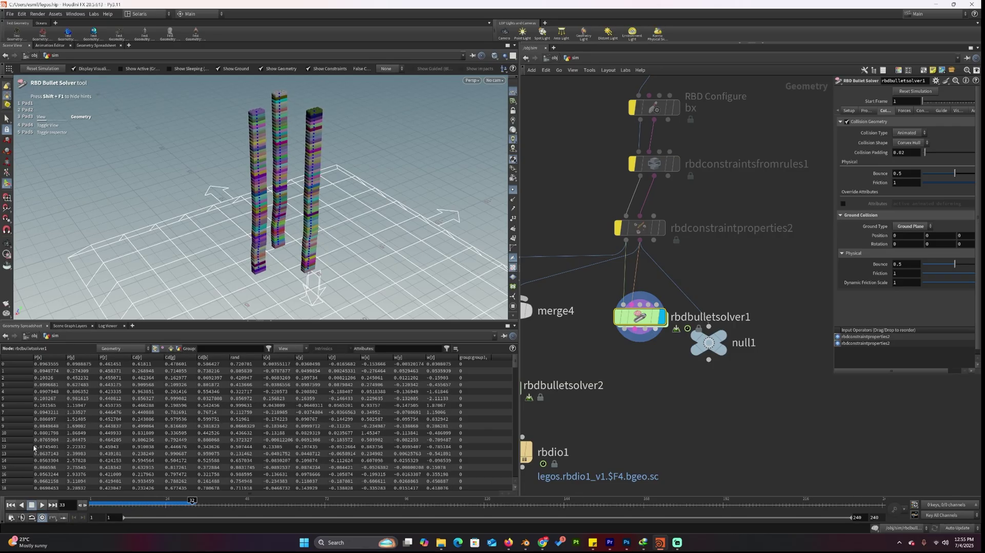
pyautogui.click(70, 326)
pyautogui.click(42, 505)
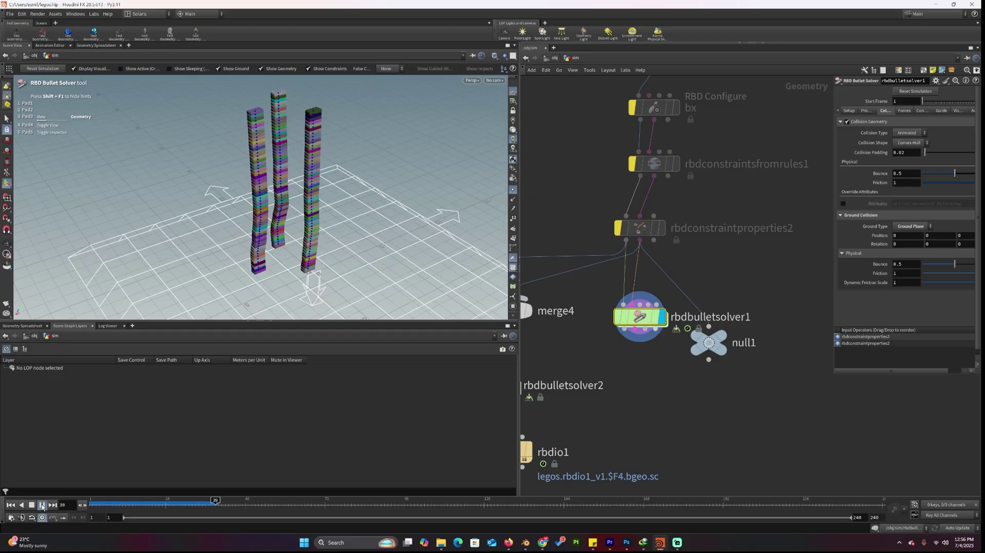
pyautogui.click(40, 506)
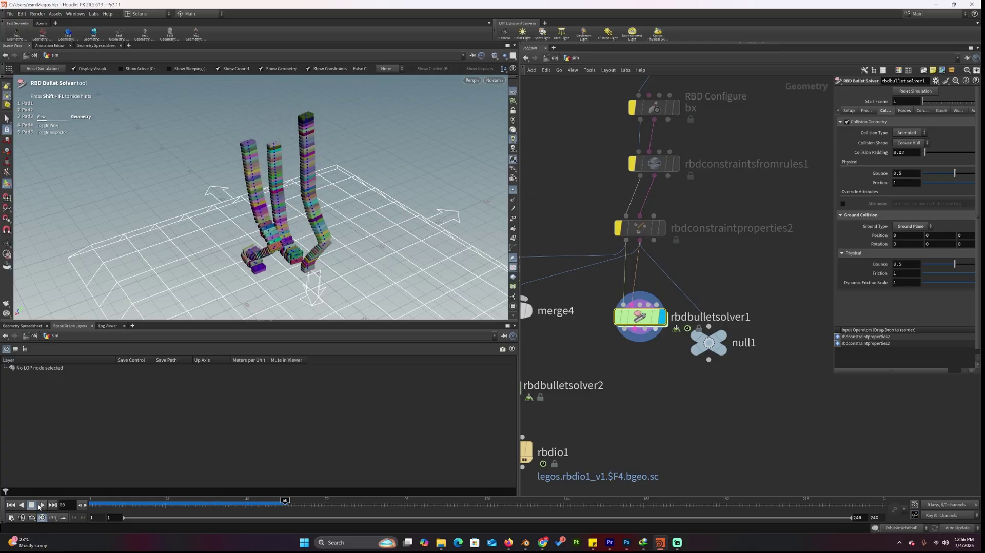
pyautogui.click(10, 506)
# Step: Lower fuse1's snap distance to 3.50771 to scatter more lego columns over the grid
pyautogui.moveTo(779, 147); pyautogui.dragTo(719, 394, button='middle')
pyautogui.moveTo(757, 261); pyautogui.dragTo(728, 376, button='middle')
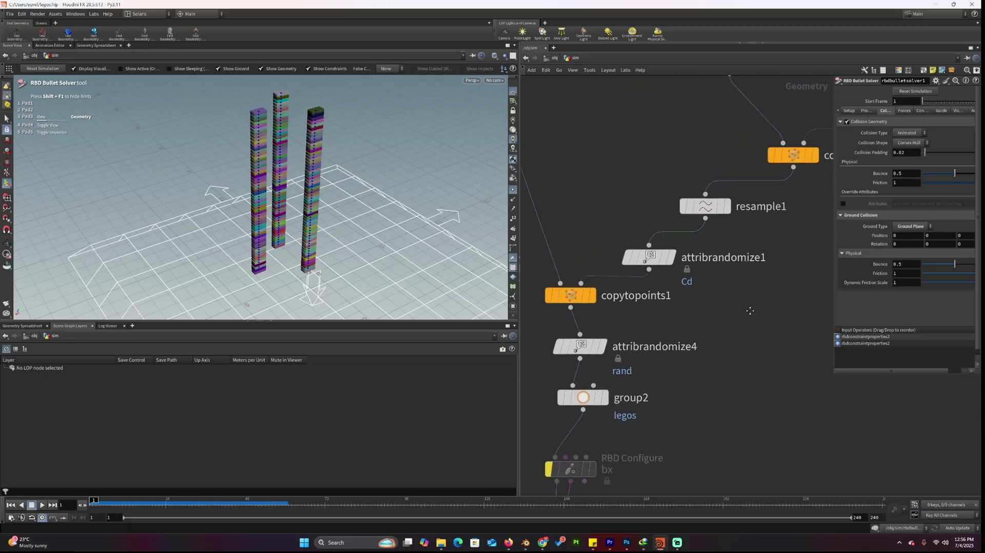
pyautogui.moveTo(813, 196); pyautogui.dragTo(672, 340, button='middle')
pyautogui.moveTo(763, 244); pyautogui.dragTo(750, 326, button='middle')
pyautogui.click(720, 274)
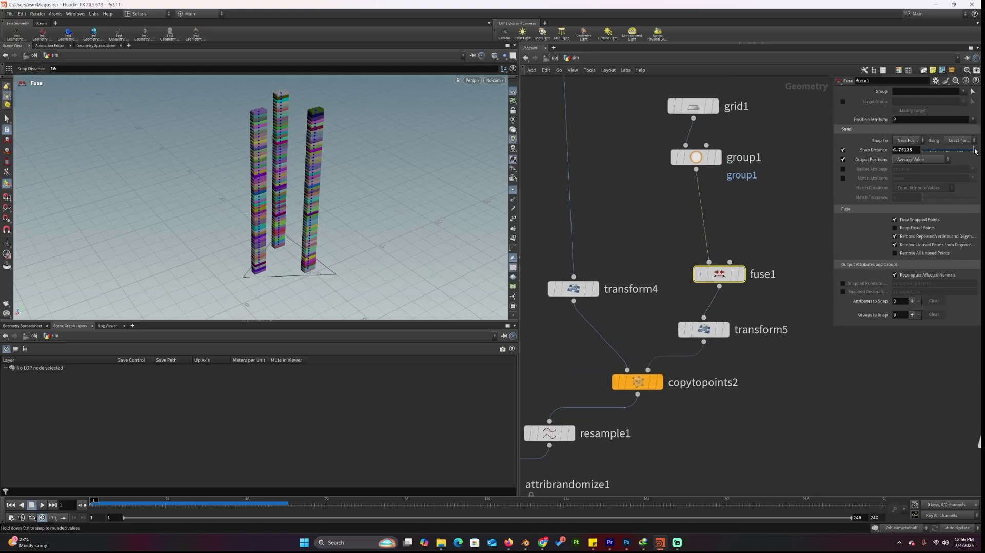
pyautogui.moveTo(975, 152); pyautogui.dragTo(971, 150)
# Step: Simulate the denser set of lego columns with rbdbulletsolver1, then return to frame 1
pyautogui.moveTo(781, 436)
pyautogui.mouseDown(button='middle')
pyautogui.moveTo(789, 403)
pyautogui.moveTo(930, 177)
pyautogui.mouseUp(button='middle')
pyautogui.moveTo(727, 323); pyautogui.dragTo(795, 249, button='middle')
pyautogui.moveTo(670, 382); pyautogui.dragTo(742, 235, button='middle')
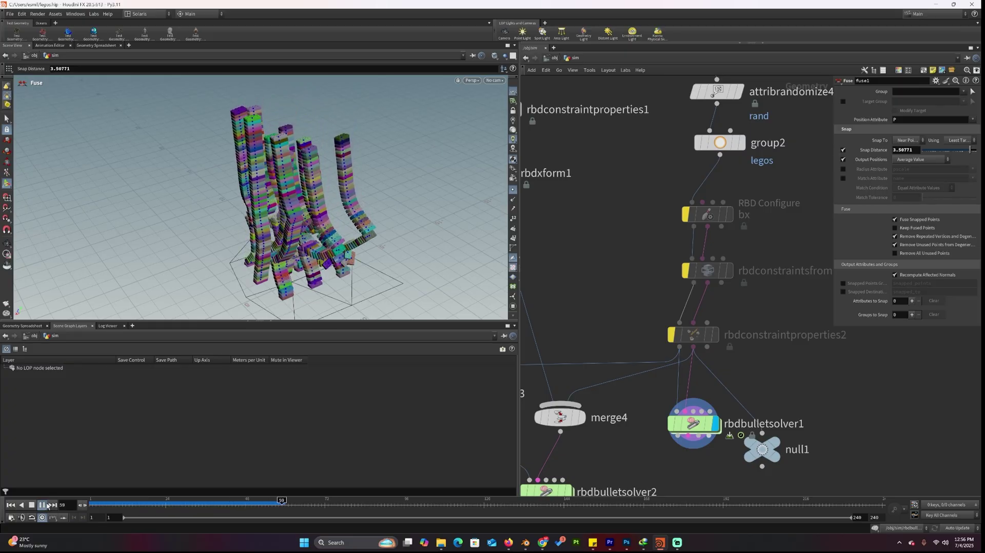
pyautogui.click(43, 504)
pyautogui.click(11, 505)
# Step: Re-enable the bypassed bx, rbdconstraintsfromrules1 and rbdconstraintproperties2 nodes
pyautogui.scroll(-3, 737, 315)
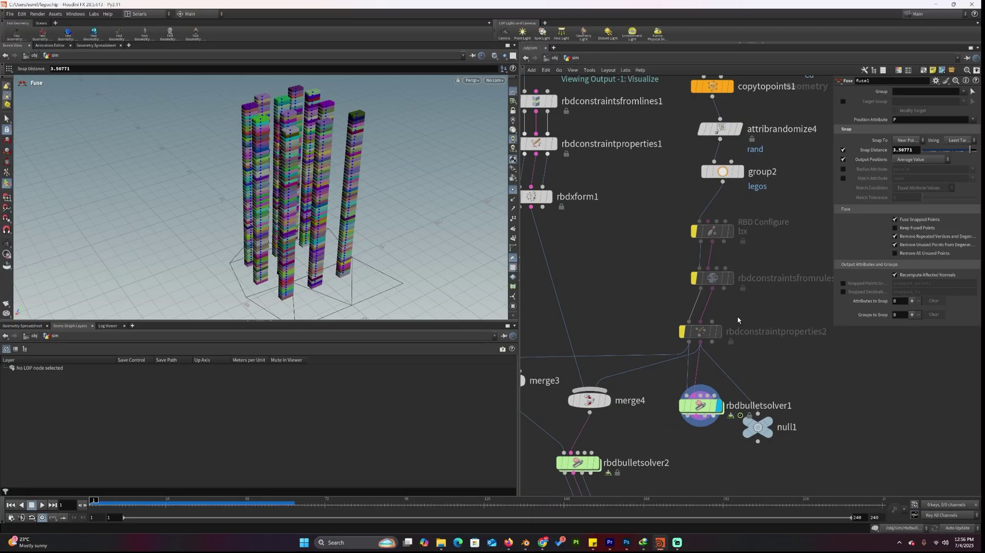
pyautogui.click(716, 222)
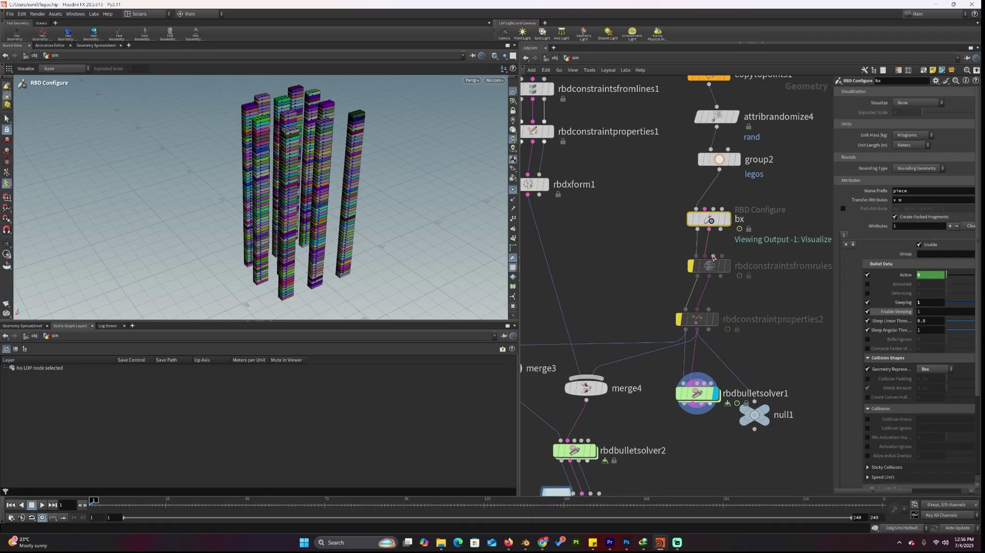
pyautogui.click(709, 265)
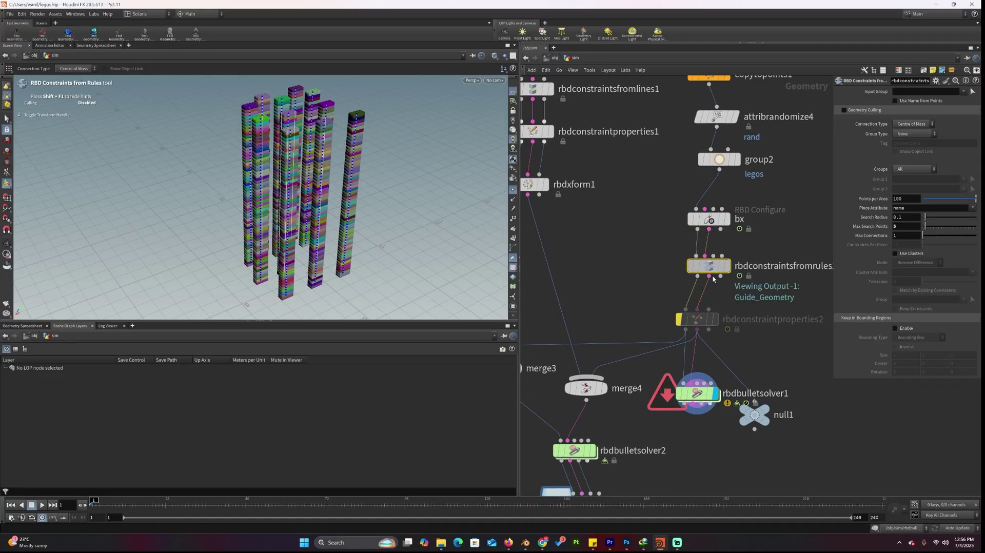
pyautogui.press('b')
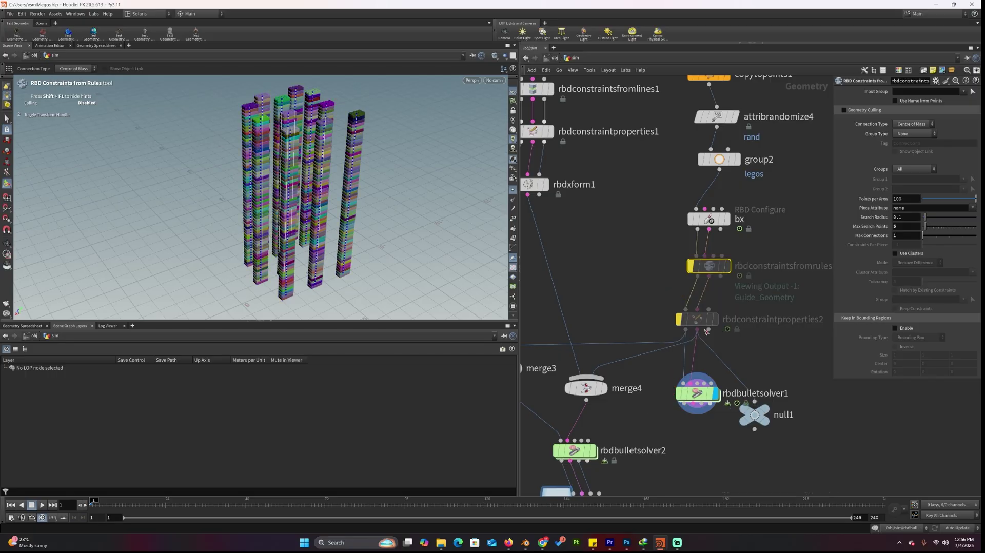
pyautogui.click(700, 321)
pyautogui.press('b')
pyautogui.click(690, 266)
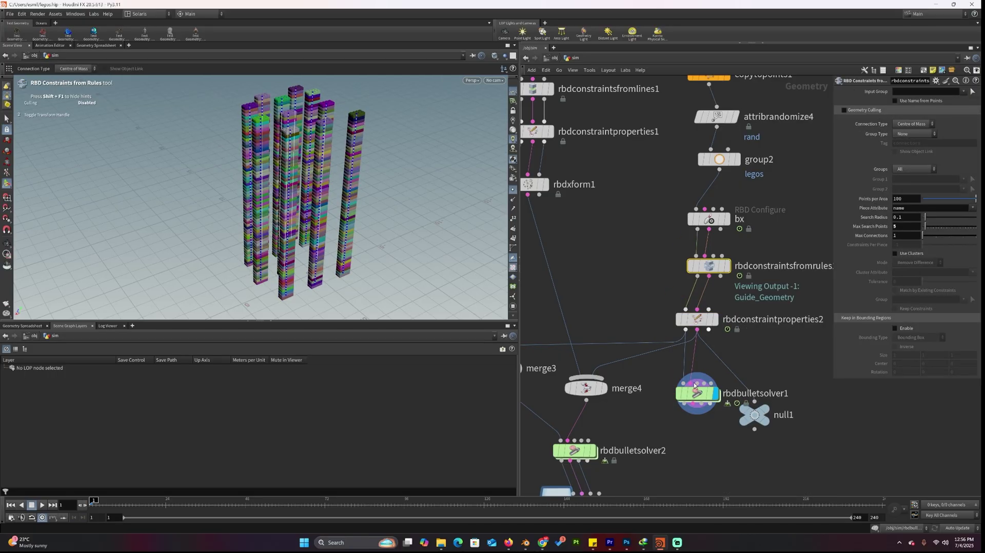
# Step: Delete rbdbulletsolver1 and display rbdbulletsolver2 below the merge nodes
pyautogui.click(696, 393)
pyautogui.press('Delete')
pyautogui.moveTo(664, 441); pyautogui.dragTo(804, 309, button='middle')
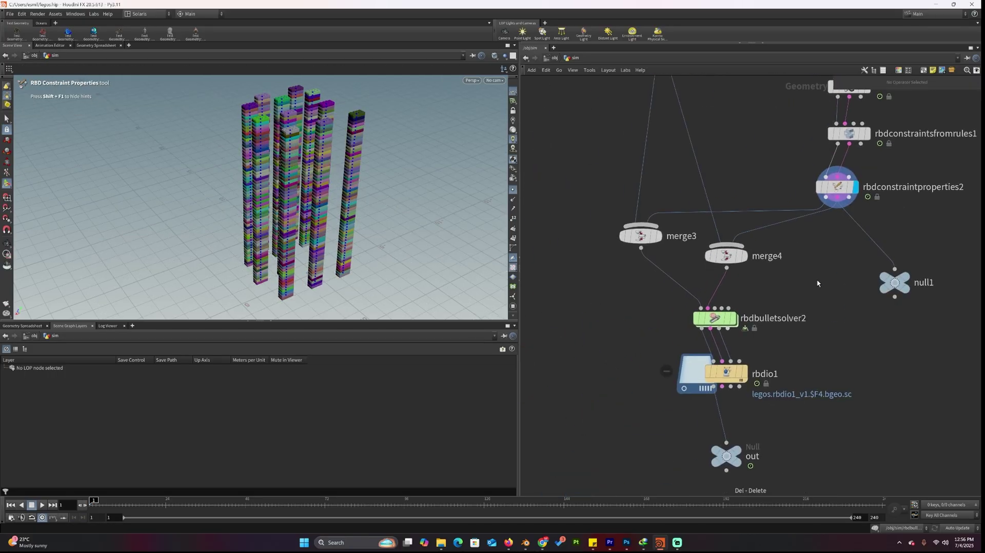
pyautogui.click(733, 318)
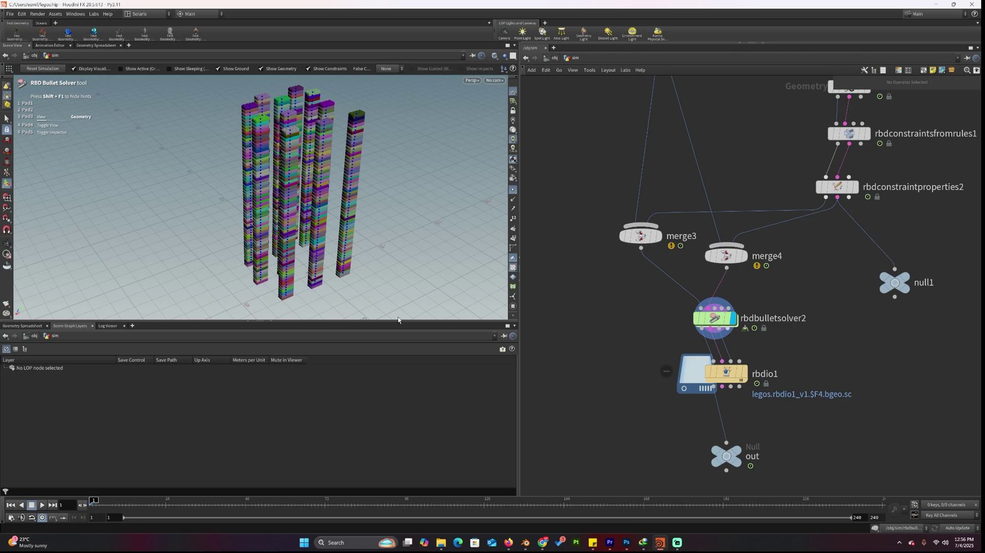
# Step: Frame the wrecking ball and lego columns in the viewport and play rbdbulletsolver2's combined simulation
pyautogui.moveTo(660, 210); pyautogui.dragTo(664, 388, button='middle')
pyautogui.press('Escape')
pyautogui.scroll(-4, 415, 190)
pyautogui.moveTo(393, 202); pyautogui.dragTo(345, 282, button='middle')
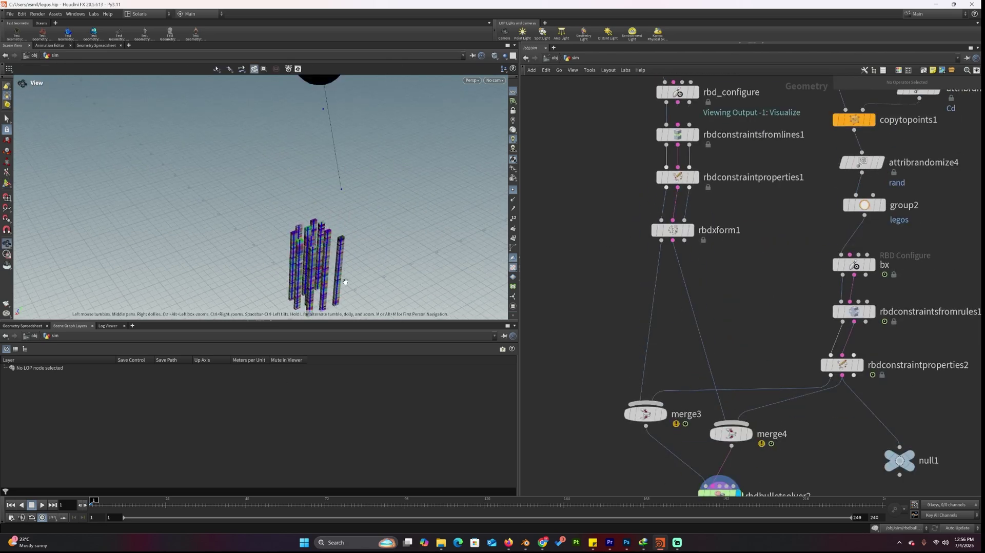
pyautogui.moveTo(345, 282); pyautogui.dragTo(417, 272)
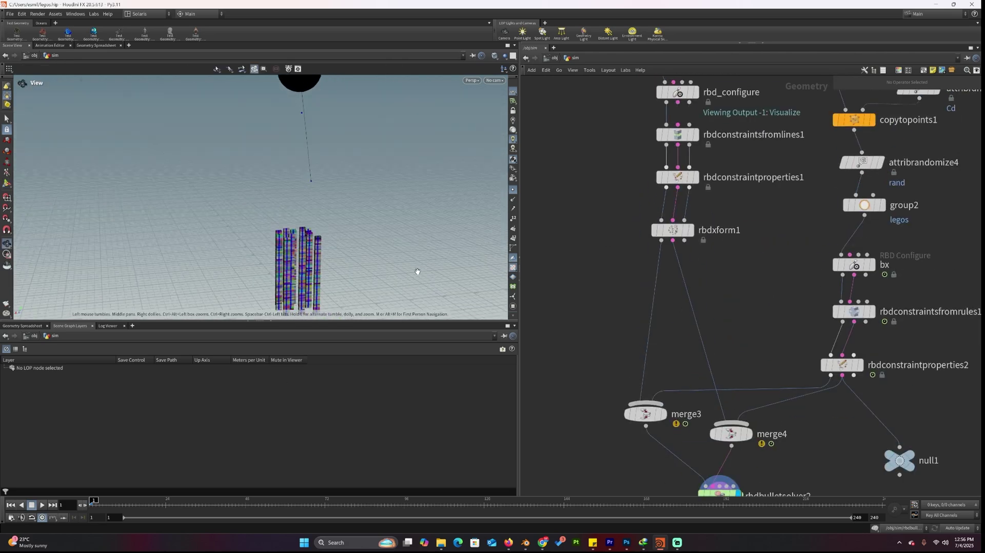
pyautogui.moveTo(417, 271); pyautogui.dragTo(434, 236, button='middle')
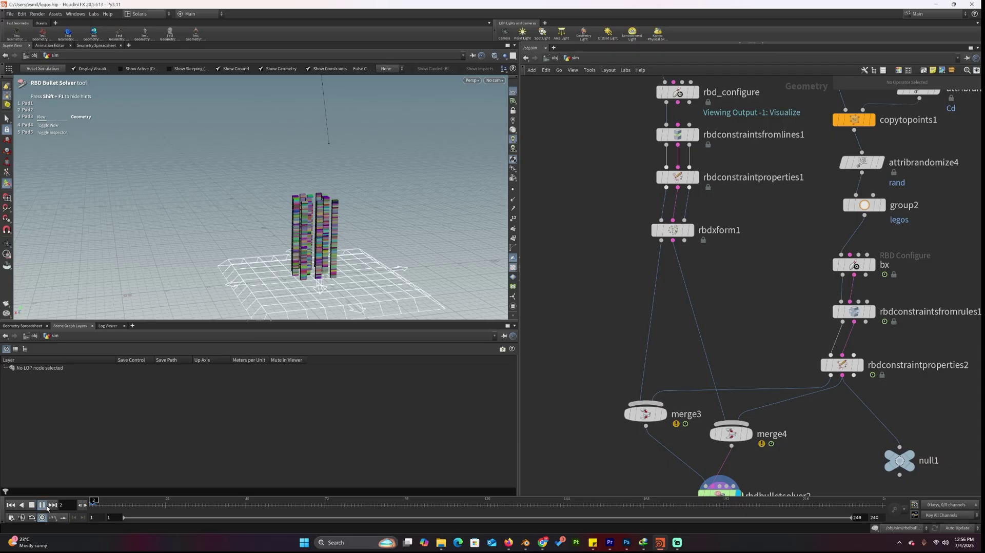
pyautogui.click(43, 505)
# Step: Raise fuse1's snap distance to reduce the layout to three lego columns, and simulate rbdbulletsolver2 with them
pyautogui.moveTo(934, 191); pyautogui.dragTo(882, 352, button='middle')
pyautogui.moveTo(960, 103); pyautogui.dragTo(760, 309, button='middle')
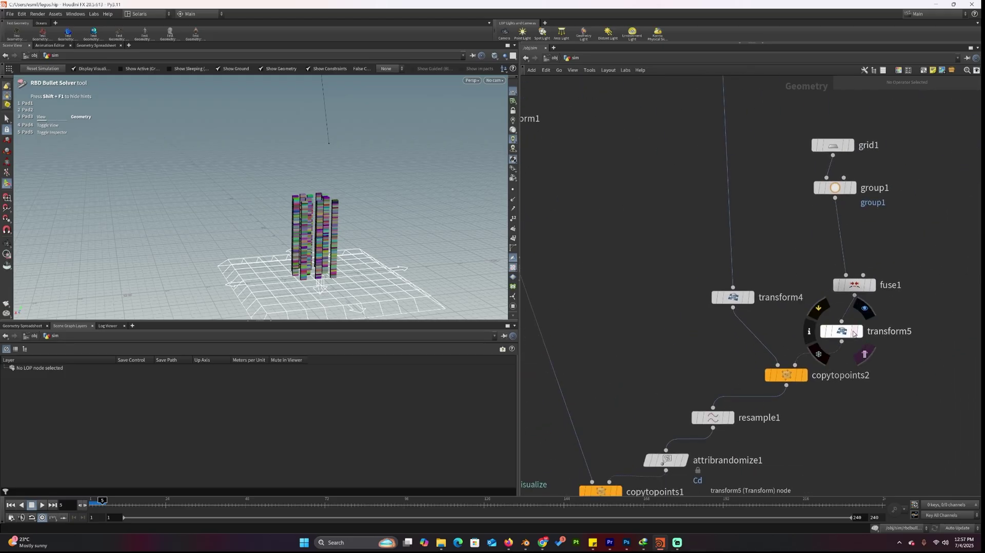
pyautogui.click(854, 285)
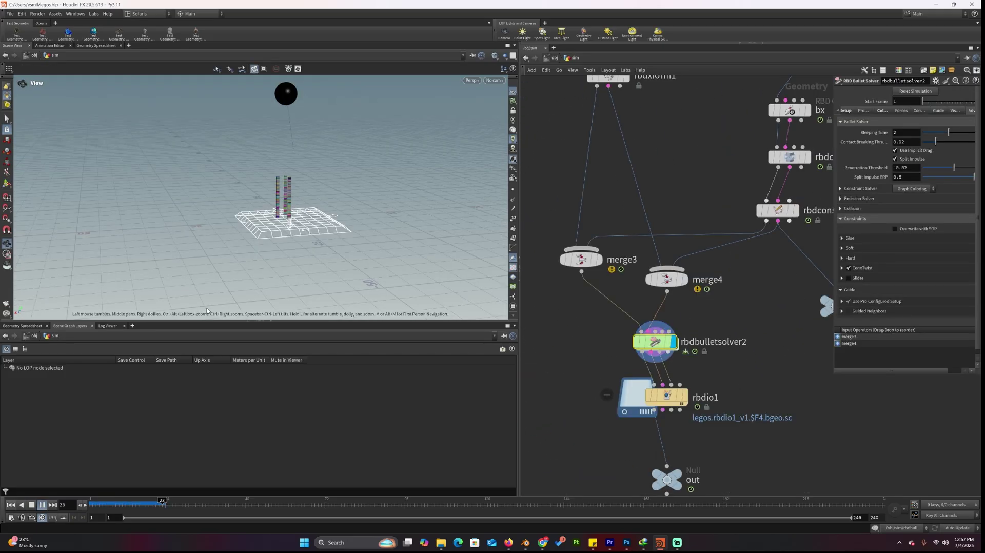
pyautogui.press('Return')
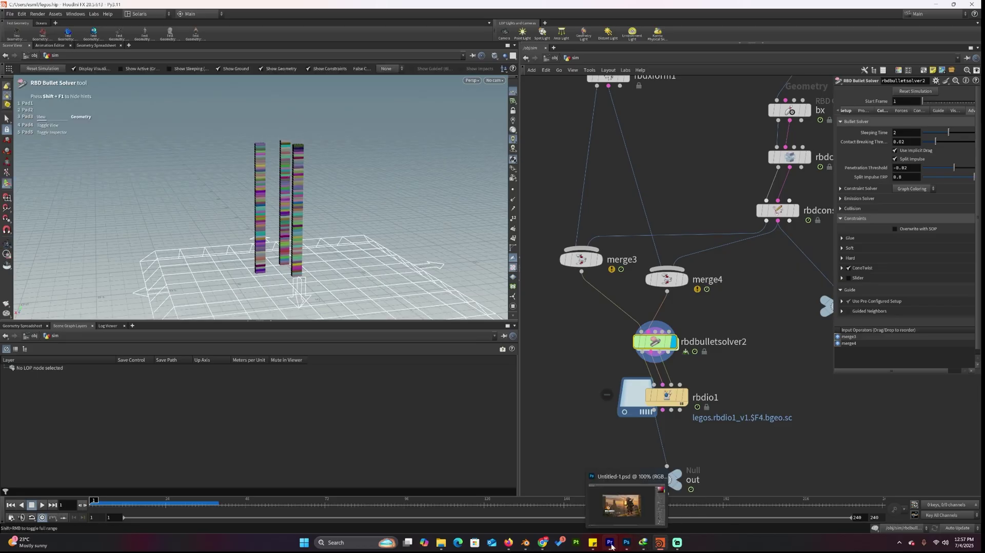
# Step: Switch to Blender's video sequencer and review the rendered wrecking-ball sequence from its start through the impact
pyautogui.click(526, 543)
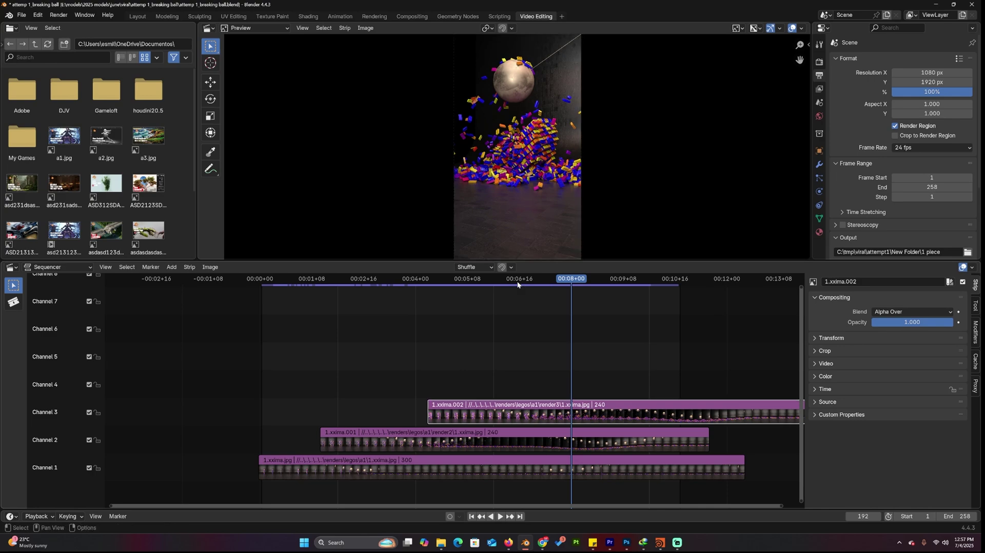
pyautogui.moveTo(538, 284); pyautogui.dragTo(245, 287)
pyautogui.press('space')
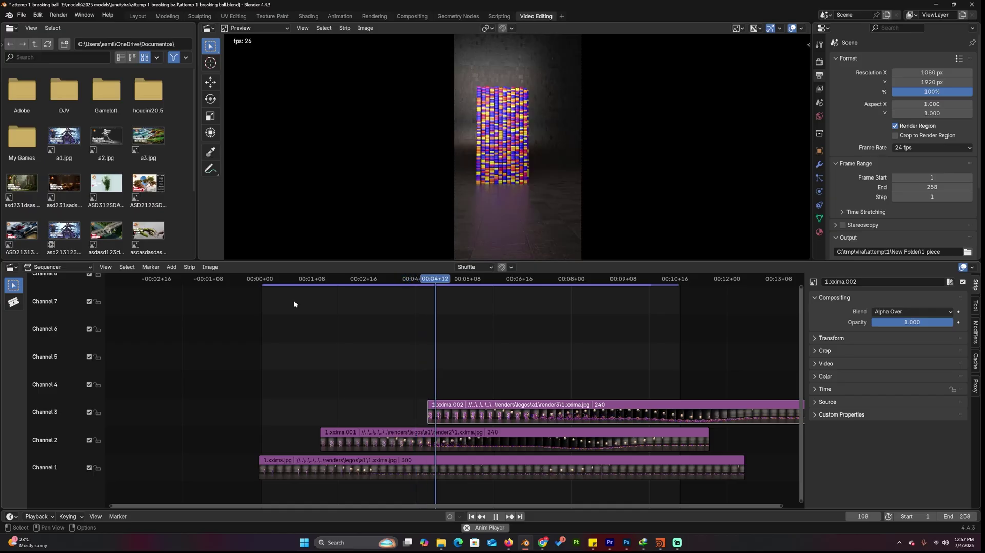
pyautogui.press('space')
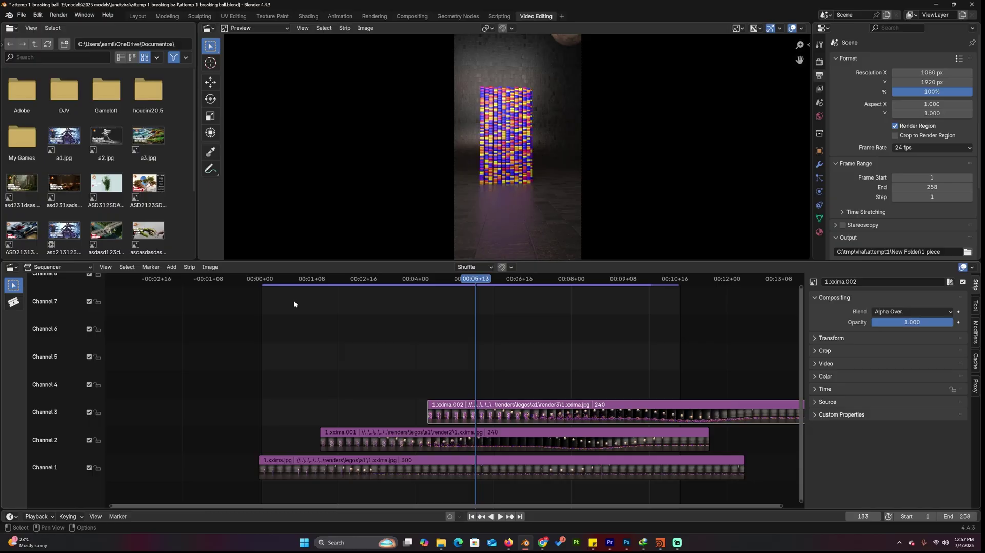
pyautogui.moveTo(494, 279); pyautogui.dragTo(579, 293)
pyautogui.press('space')
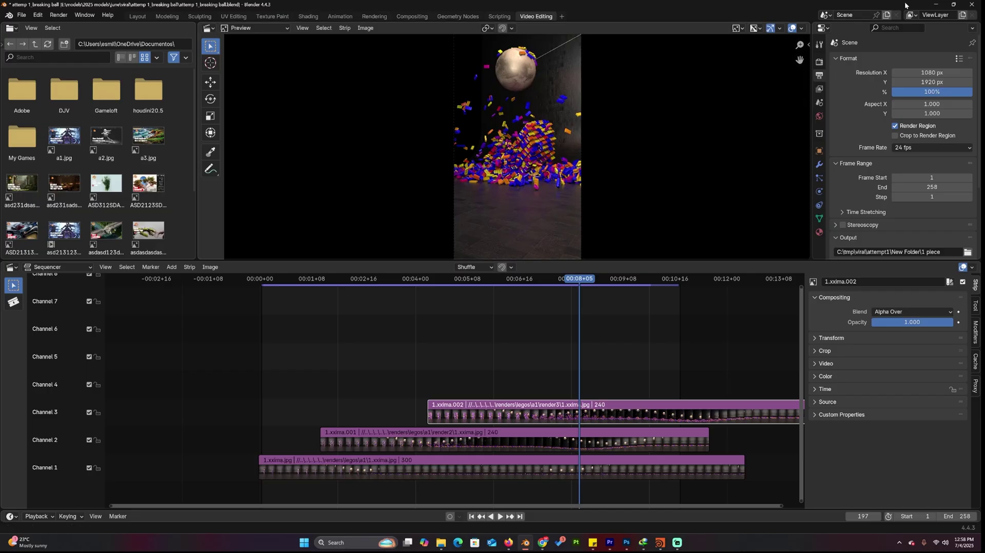
pyautogui.click(936, 4)
# Step: Go from Houdini's sim network up to obj, open the Solaris stage network and review its import, camera and light nodes
pyautogui.moveTo(684, 140); pyautogui.dragTo(693, 208, button='middle')
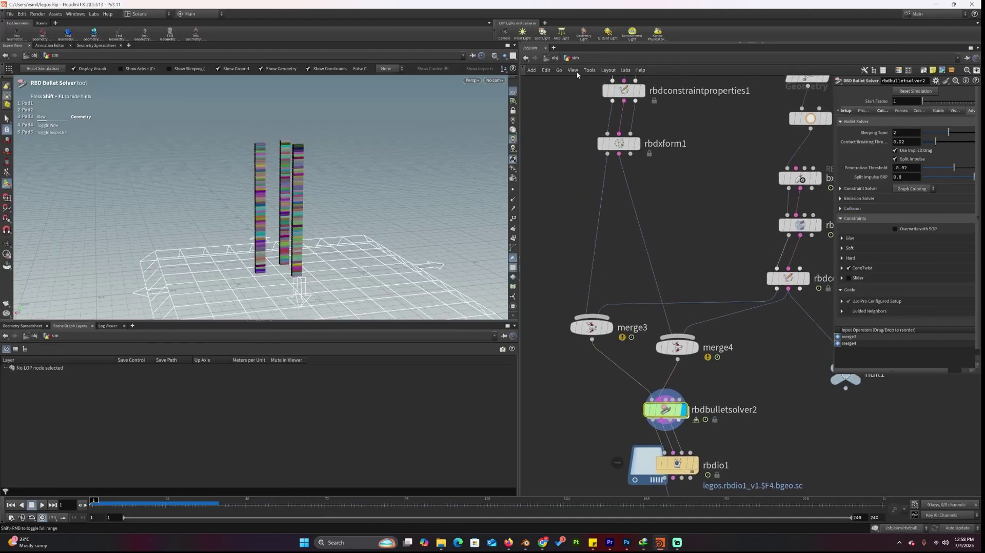
pyautogui.click(567, 59)
pyautogui.click(554, 58)
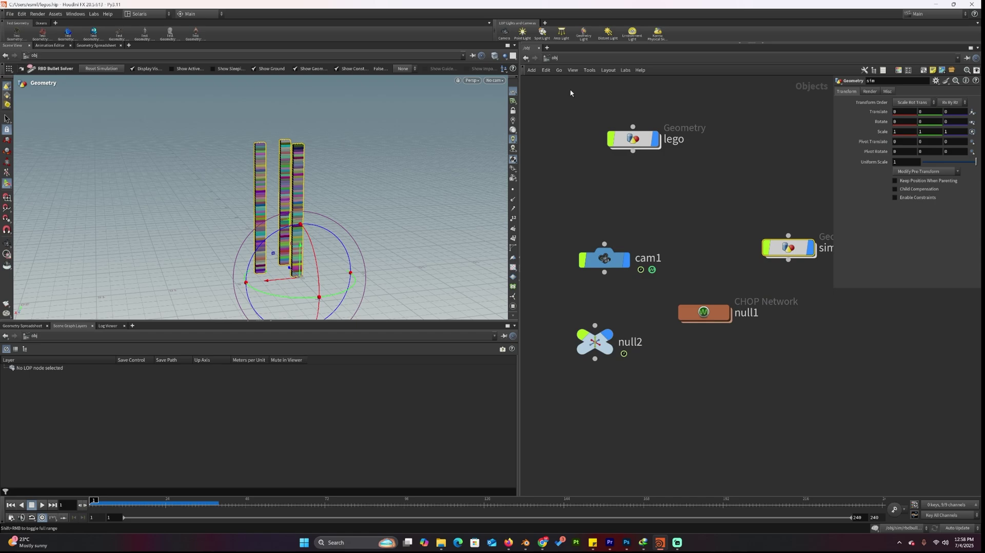
pyautogui.click(554, 58)
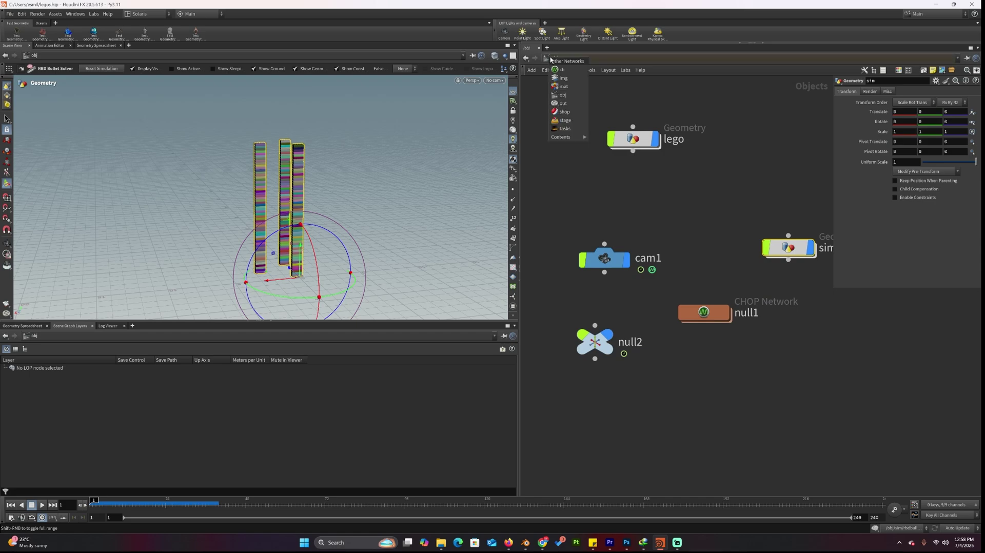
pyautogui.click(573, 122)
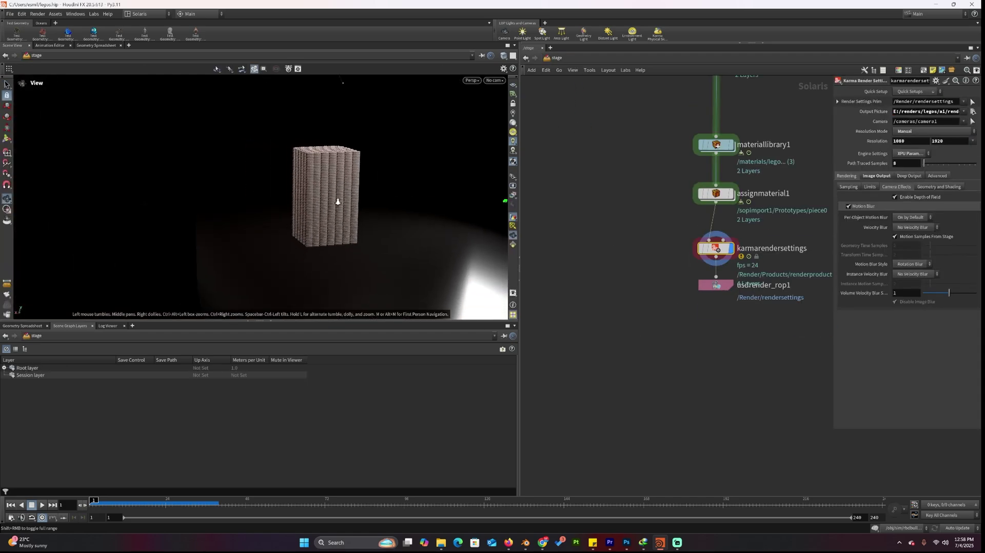
pyautogui.moveTo(622, 128); pyautogui.dragTo(586, 298, button='middle')
pyautogui.moveTo(606, 90); pyautogui.dragTo(609, 426, button='middle')
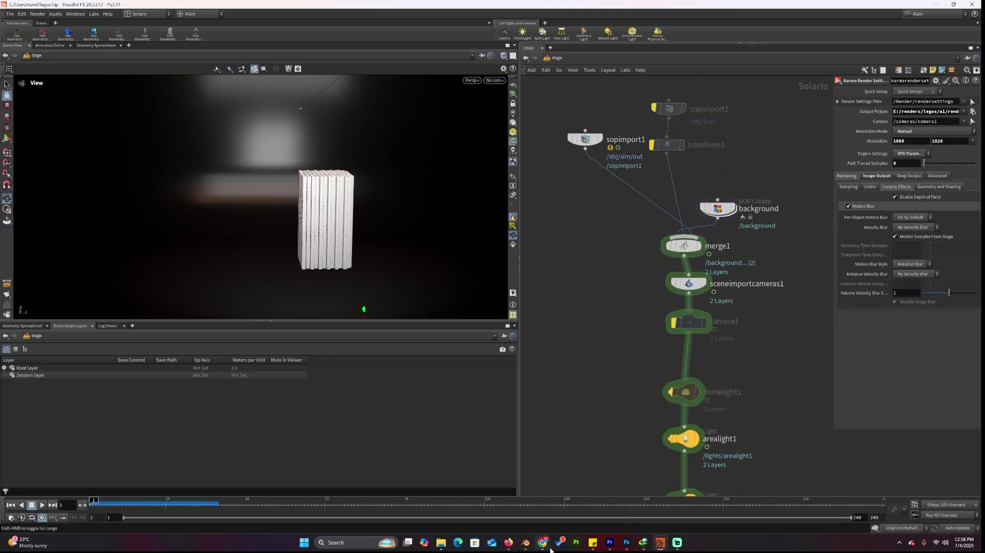
# Step: Switch back to Blender and add a new view layer to the scene
pyautogui.click(526, 545)
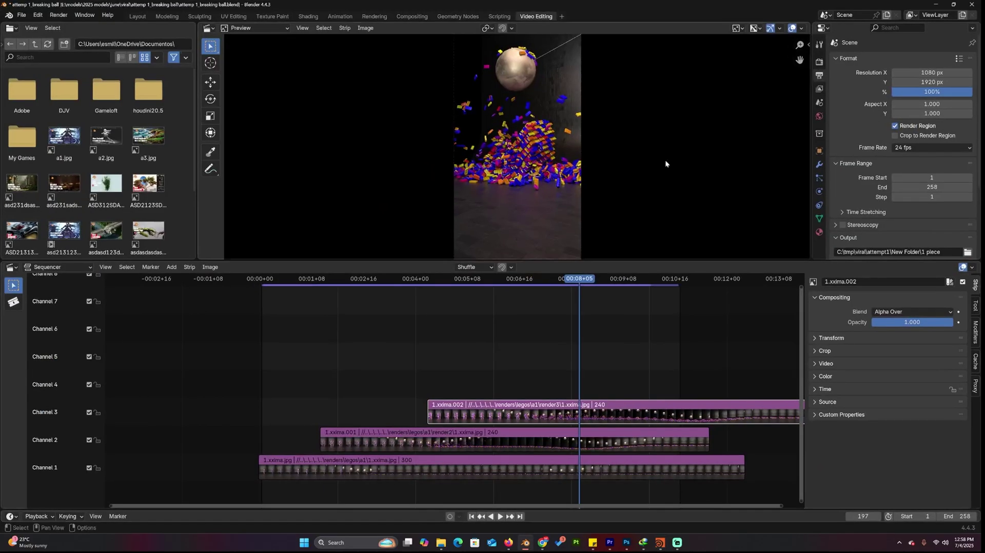
pyautogui.click(826, 15)
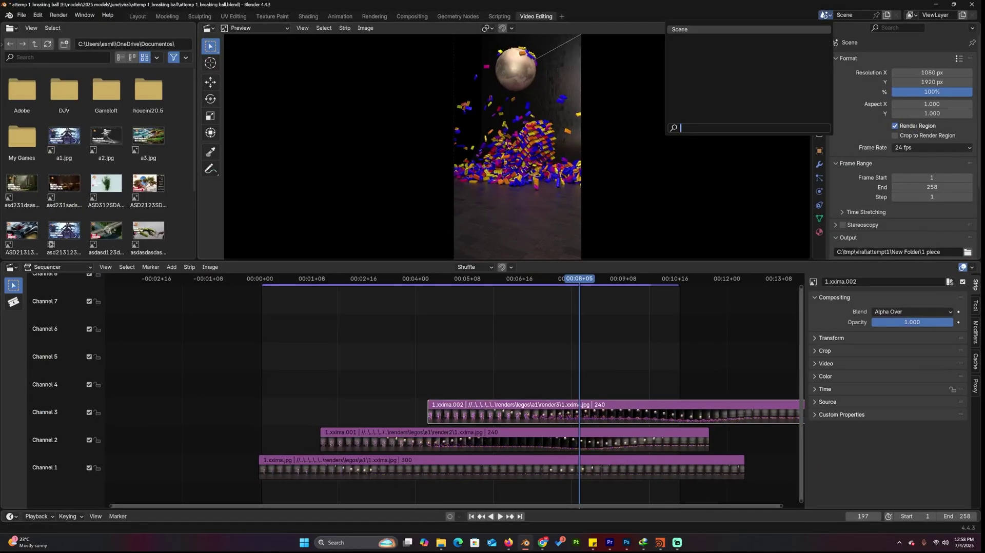
pyautogui.click(912, 14)
pyautogui.click(963, 16)
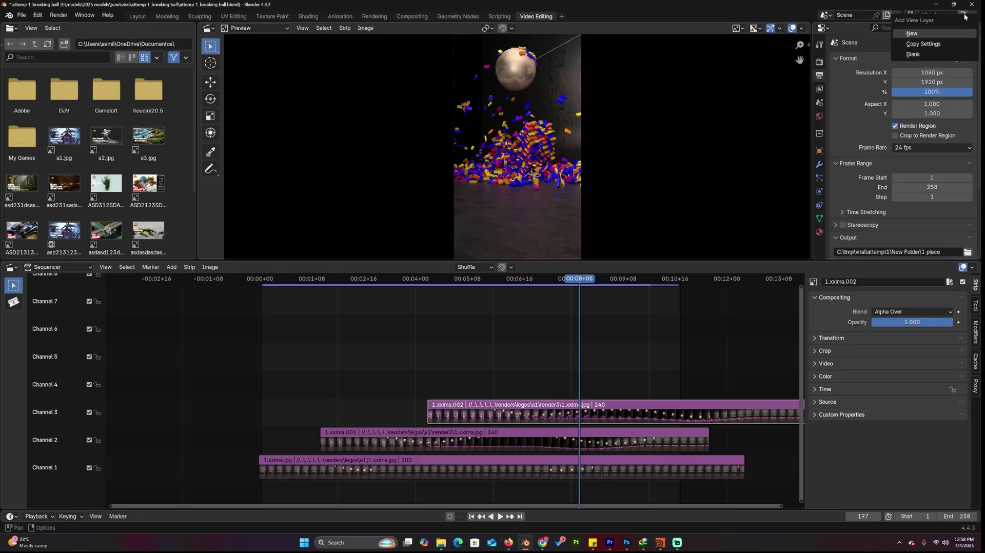
pyautogui.click(947, 32)
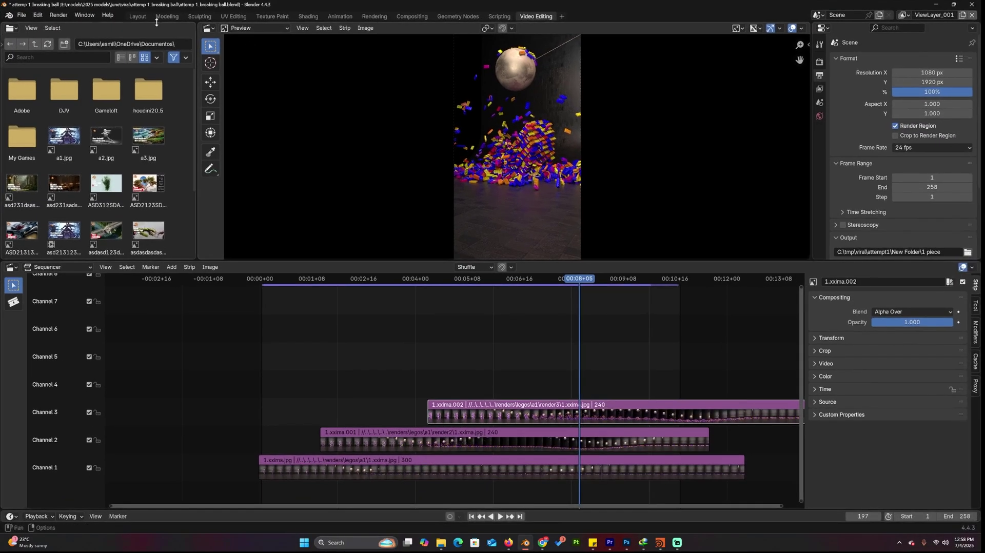
# Step: Open the Layout workspace and create a new empty scene
pyautogui.click(138, 17)
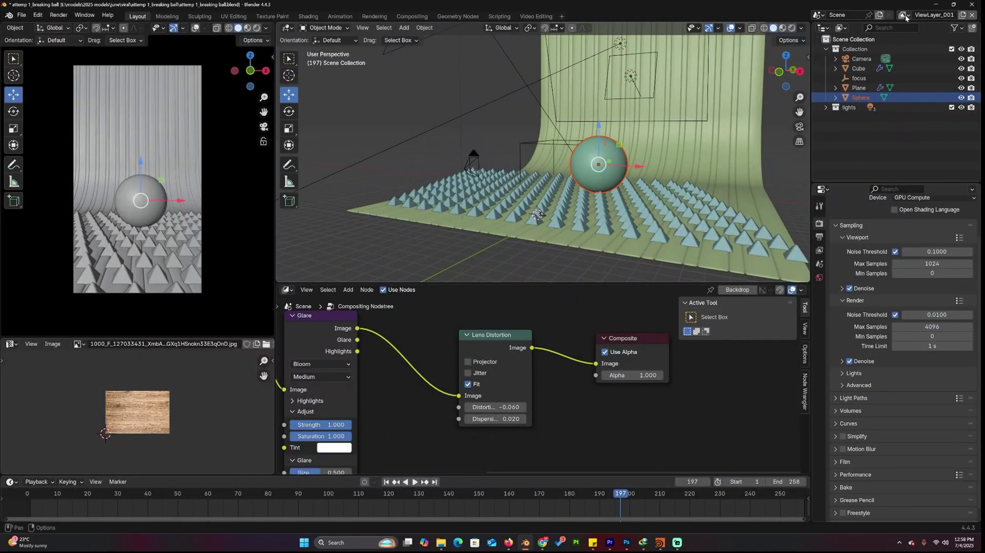
pyautogui.click(817, 14)
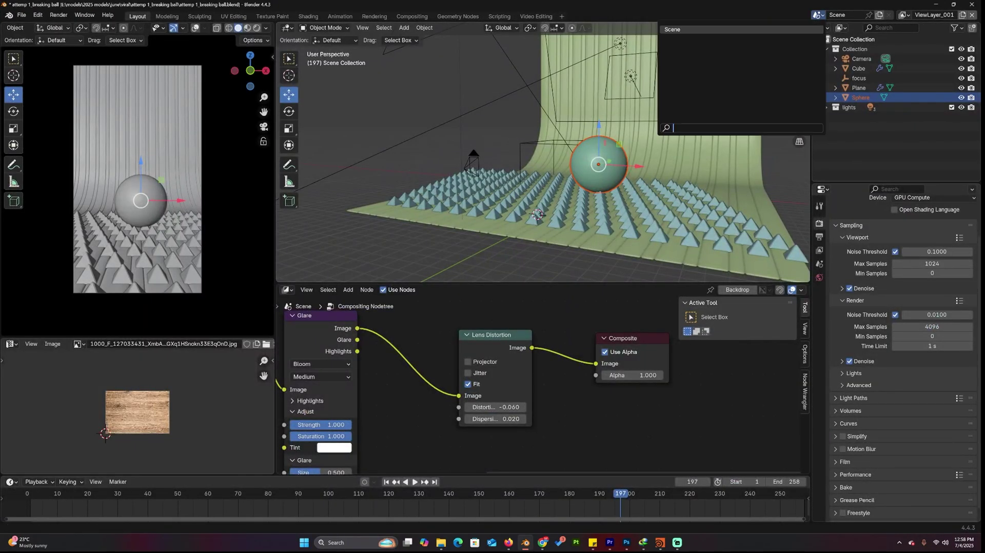
pyautogui.click(879, 15)
pyautogui.click(869, 32)
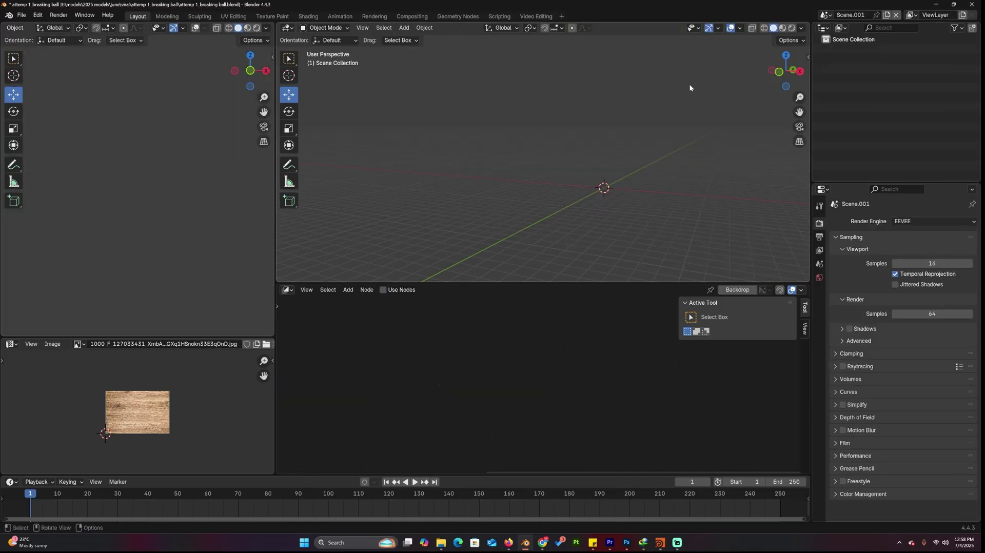
# Step: Add a collection instance of Collection to the new scene
pyautogui.moveTo(658, 152); pyautogui.dragTo(798, 102, button='middle')
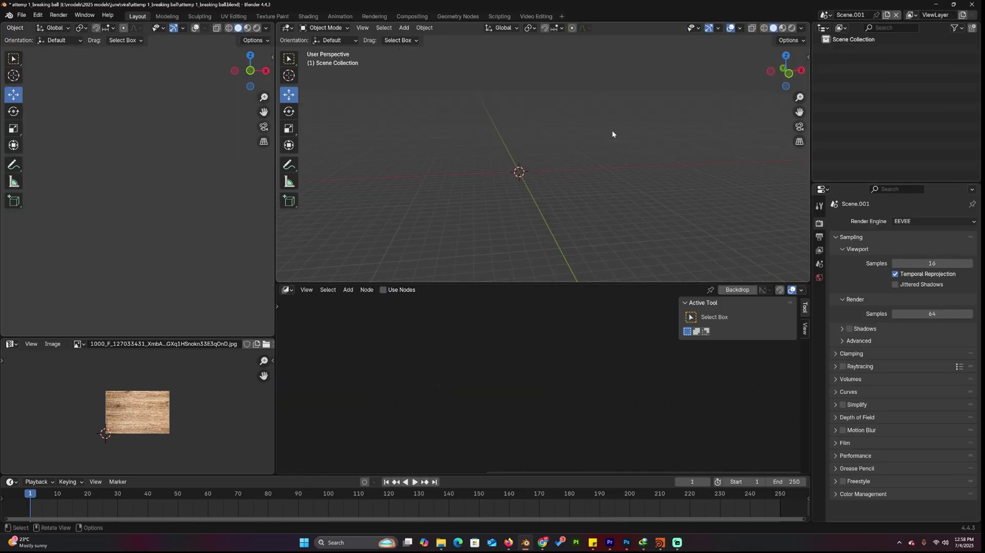
pyautogui.hotkey('shift', 'a')
pyautogui.press('Escape')
pyautogui.hotkey('shift', 'a')
pyautogui.hotkey('shift', 'a')
pyautogui.hotkey('shift', 'a')
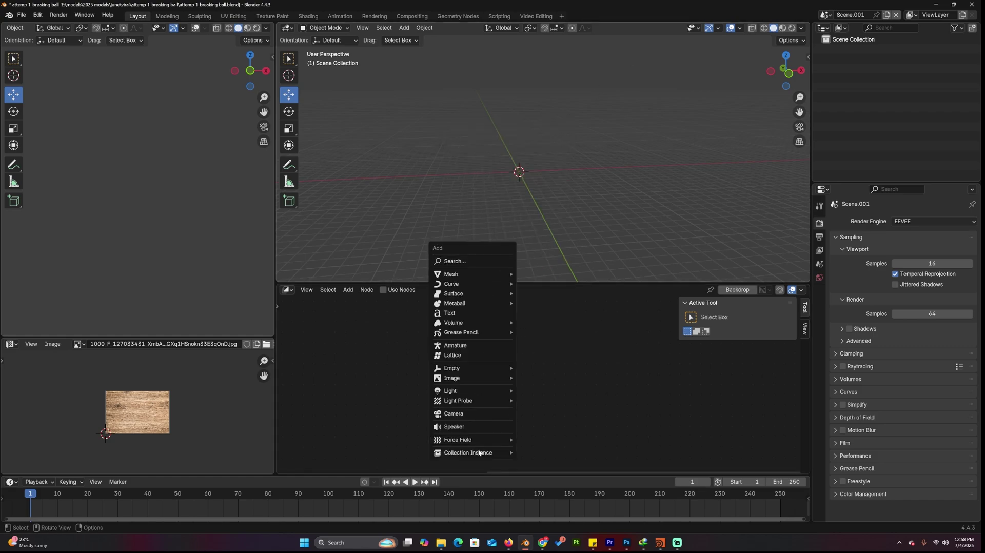
pyautogui.moveTo(478, 452)
pyautogui.click(536, 453)
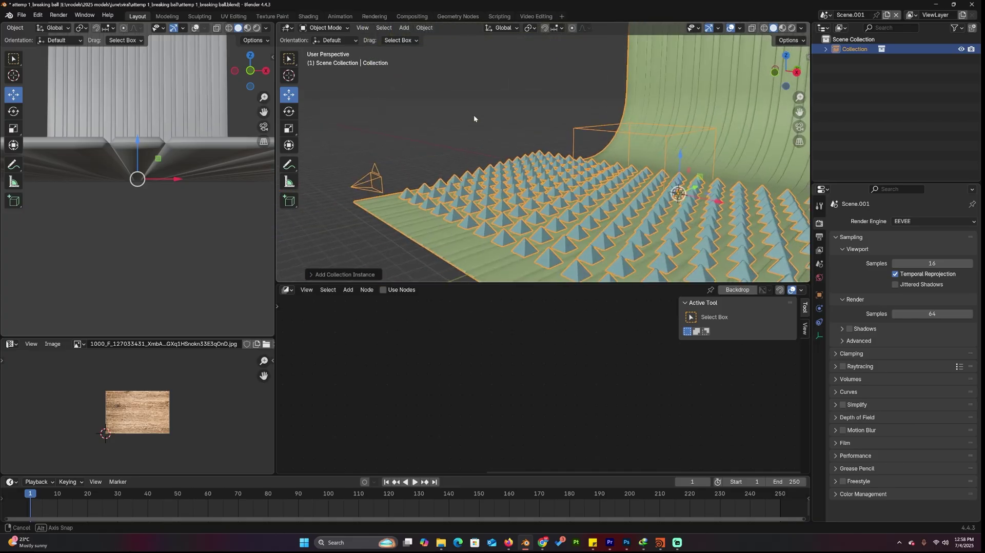
# Step: Add collection instances of lights and RigidBodyWorld to the new scene
pyautogui.moveTo(568, 132); pyautogui.dragTo(644, 134, button='middle')
pyautogui.hotkey('shift', 'a')
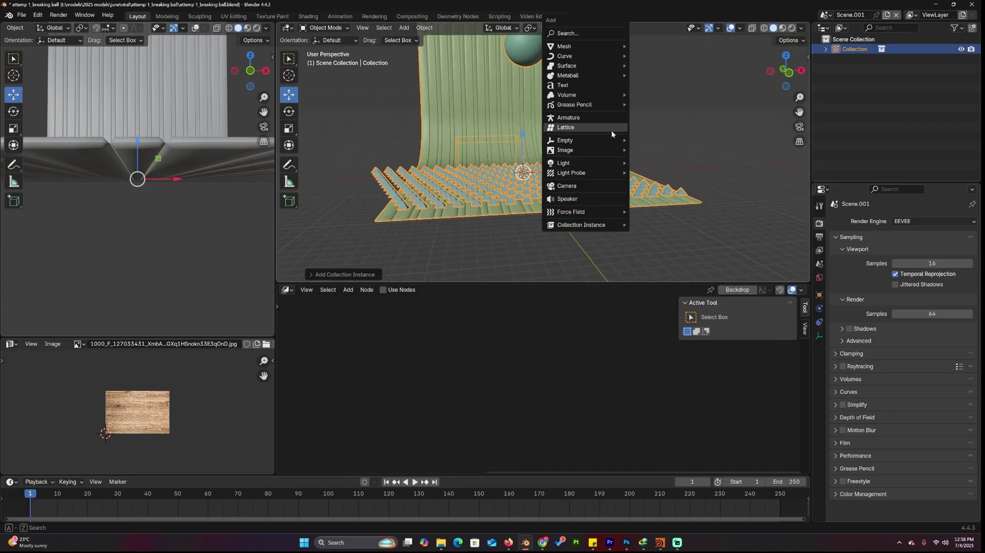
pyautogui.moveTo(590, 224)
pyautogui.click(687, 237)
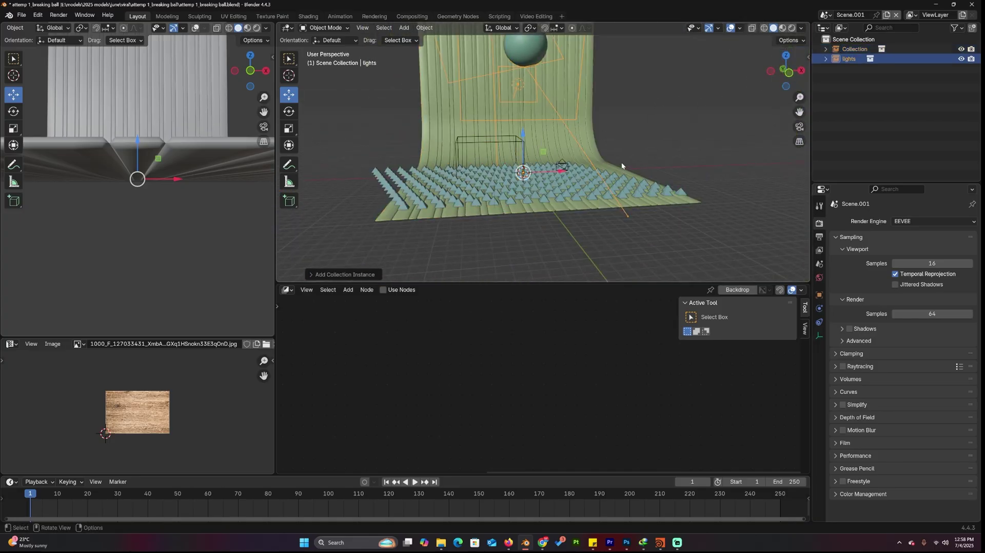
pyautogui.moveTo(641, 194); pyautogui.dragTo(535, 150, button='middle')
pyautogui.hotkey('shift', 'a')
pyautogui.moveTo(506, 225)
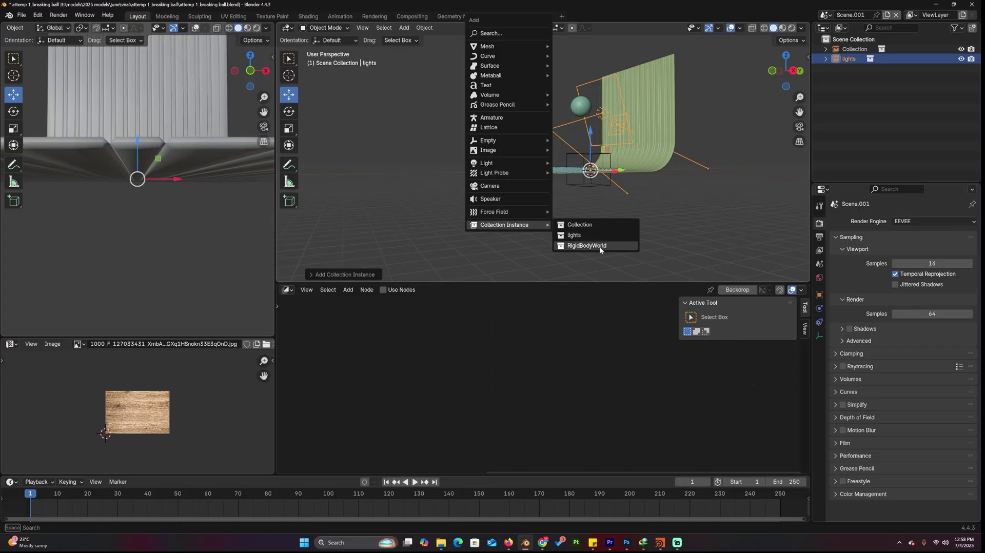
pyautogui.click(600, 247)
# Step: Switch back to Houdini's stage network, move the sopimport1 node higher and bypass it
pyautogui.click(935, 6)
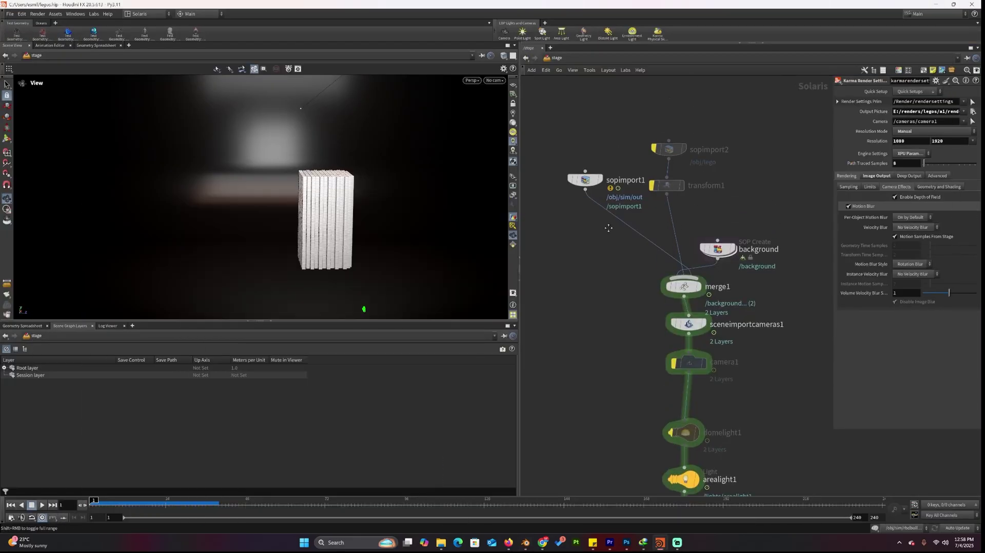
pyautogui.click(551, 58)
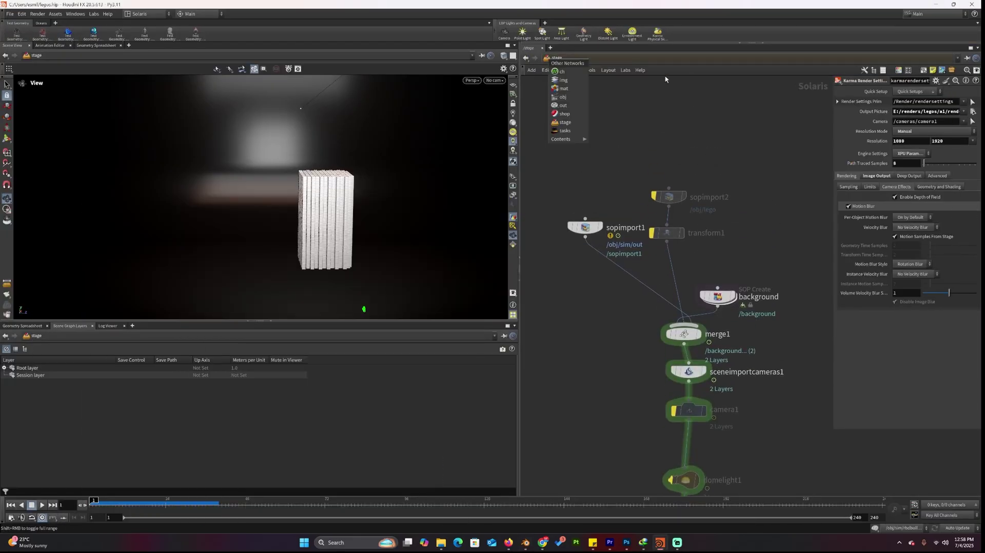
pyautogui.click(710, 127)
pyautogui.scroll(3, 596, 213)
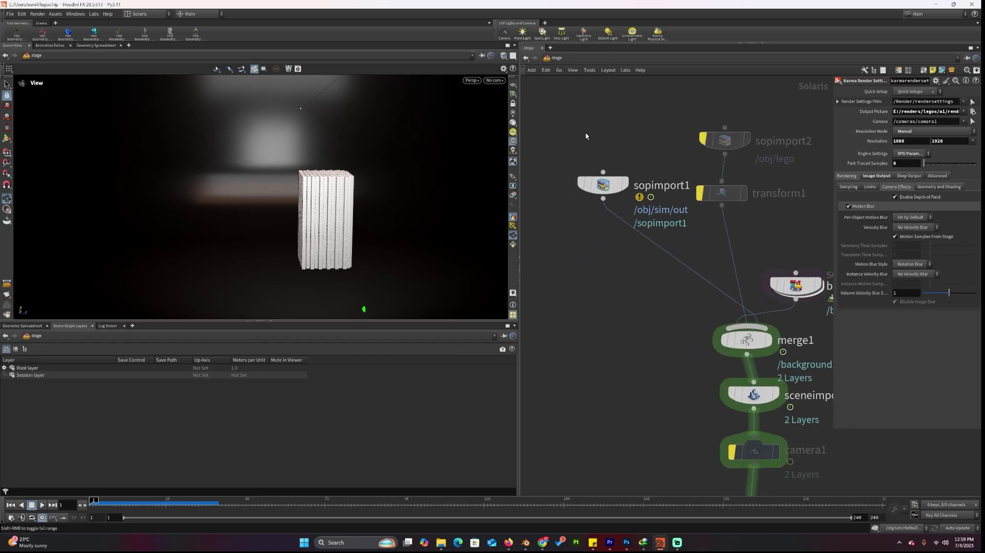
pyautogui.scroll(-5, 586, 136)
pyautogui.moveTo(563, 110); pyautogui.dragTo(610, 193)
pyautogui.scroll(4, 602, 205)
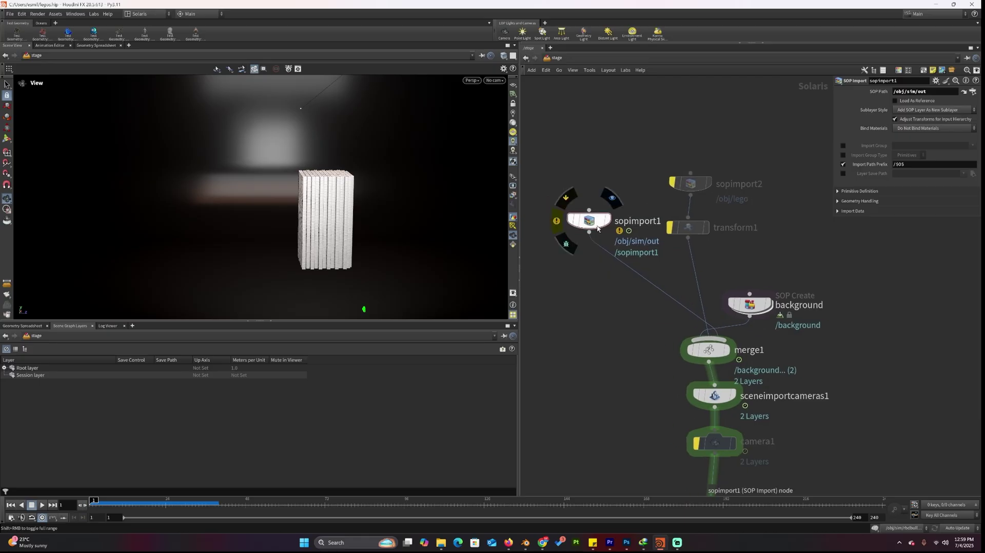
pyautogui.moveTo(597, 229); pyautogui.dragTo(596, 156)
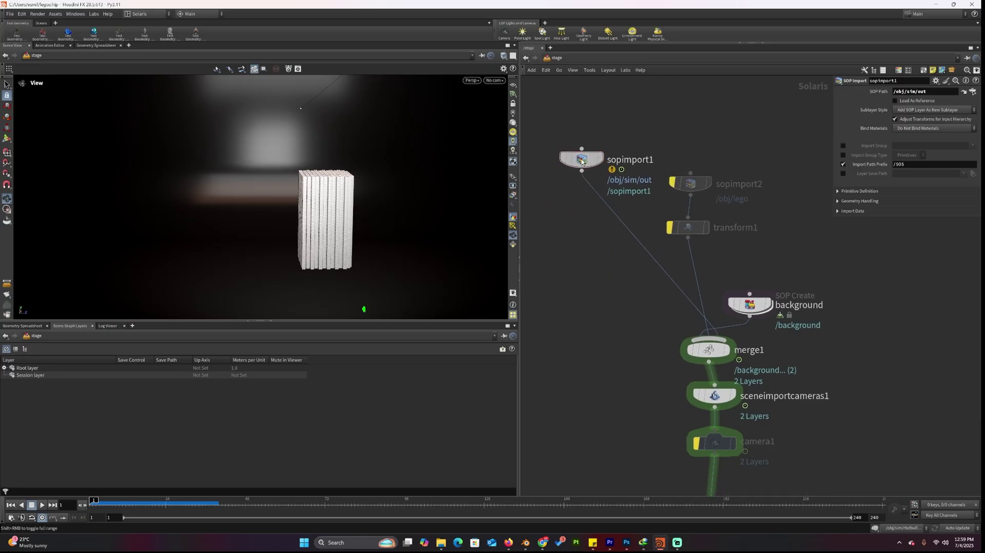
pyautogui.click(565, 159)
pyautogui.moveTo(427, 187); pyautogui.dragTo(403, 188)
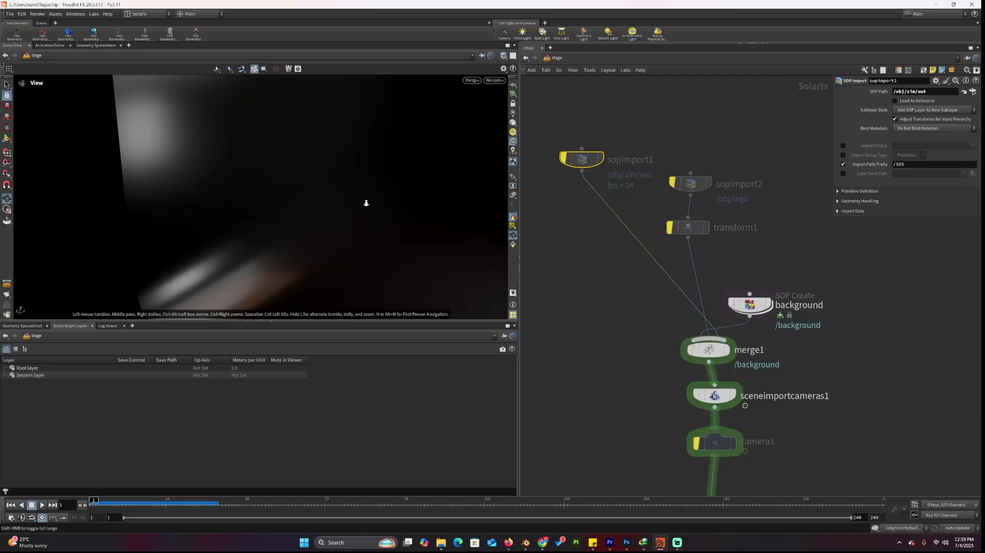
# Step: Move the background node up, bypass it and turn on the reference grid in the viewport
pyautogui.moveTo(761, 308); pyautogui.dragTo(768, 265)
pyautogui.press('b')
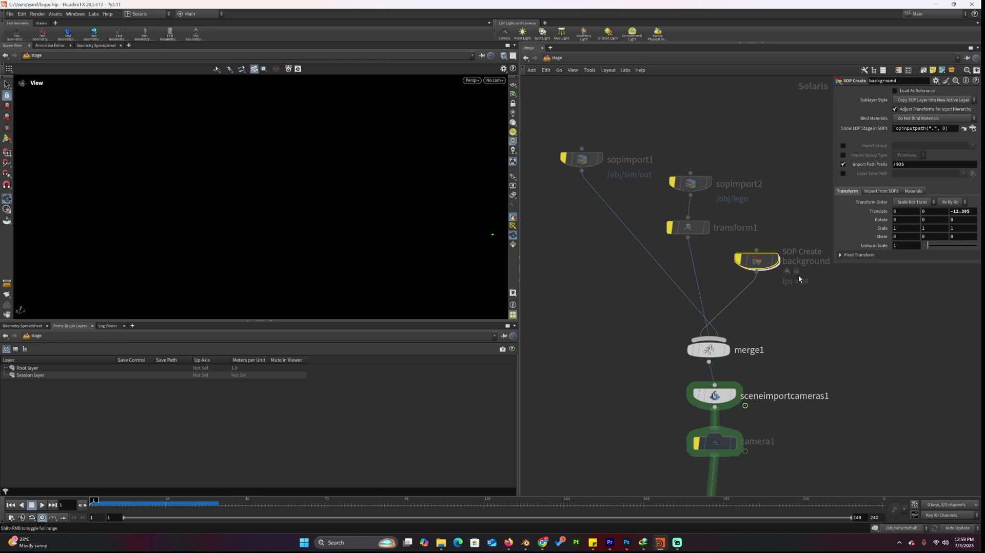
pyautogui.click(513, 86)
pyautogui.moveTo(389, 215); pyautogui.dragTo(359, 208)
pyautogui.scroll(1, 688, 261)
# Step: Re-enable sopimport1, inspect the imported lego block up close and go to frame 161 of the simulation
pyautogui.moveTo(688, 261); pyautogui.dragTo(746, 321, button='middle')
pyautogui.click(621, 198)
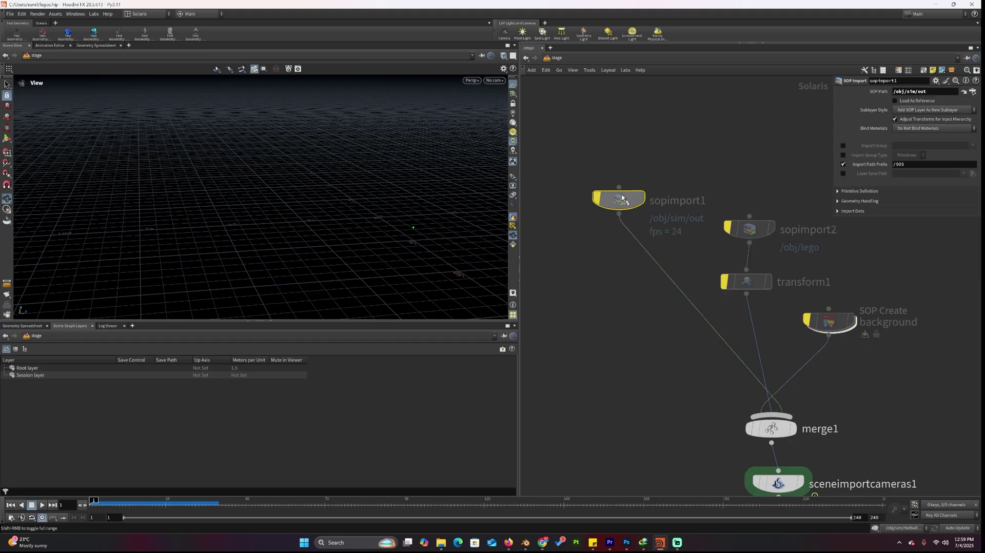
pyautogui.press('b')
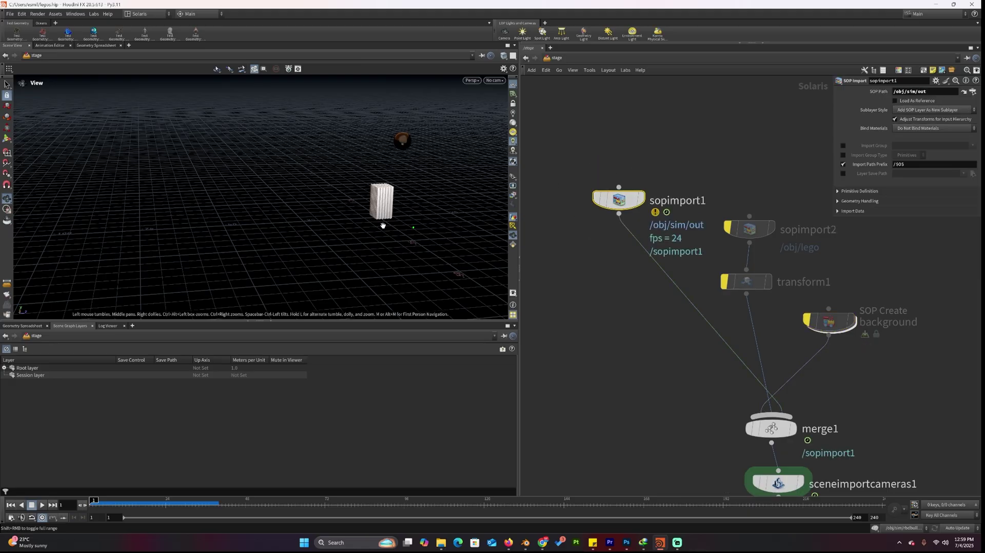
pyautogui.moveTo(383, 226); pyautogui.dragTo(568, 94, button='right')
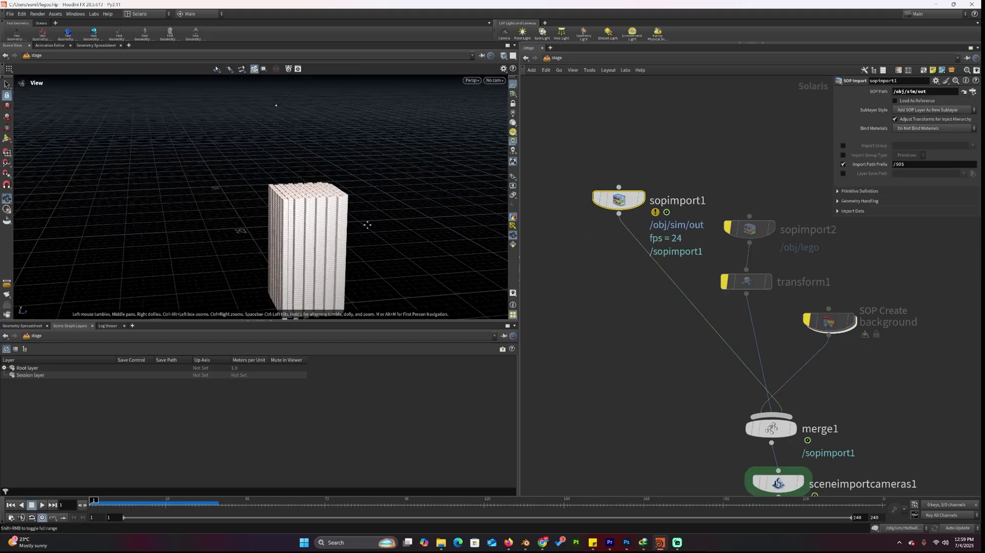
pyautogui.moveTo(367, 224); pyautogui.dragTo(348, 160)
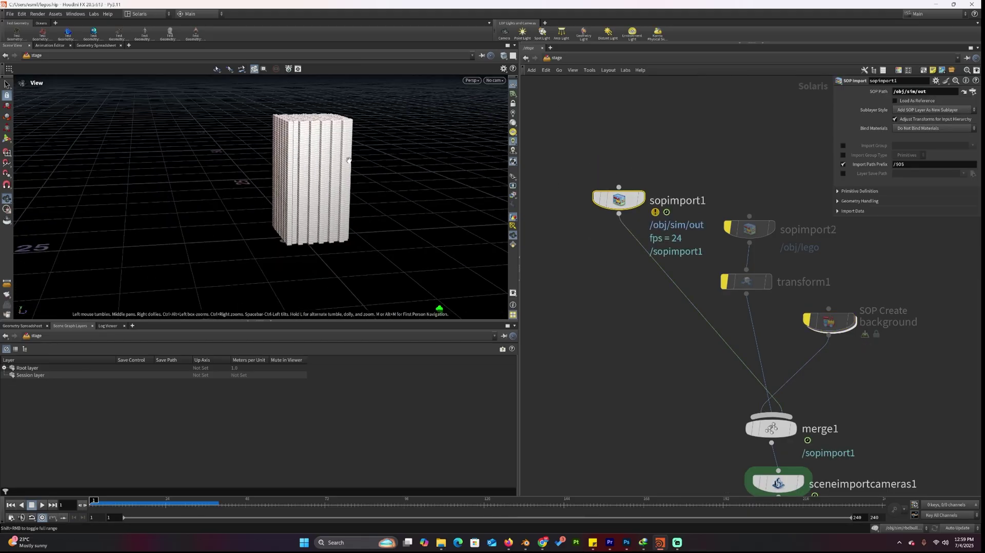
pyautogui.click(116, 499)
pyautogui.moveTo(688, 300); pyautogui.dragTo(624, 276)
pyautogui.moveTo(827, 237); pyautogui.dragTo(757, 178, button='middle')
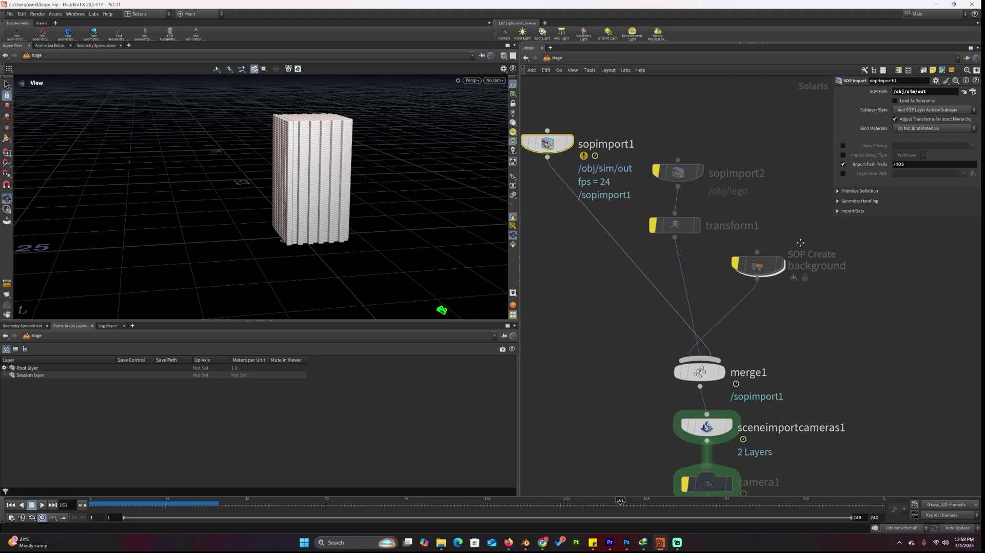
# Step: Re-enable the background node and view the backdrop behind the collapsed legos
pyautogui.click(759, 267)
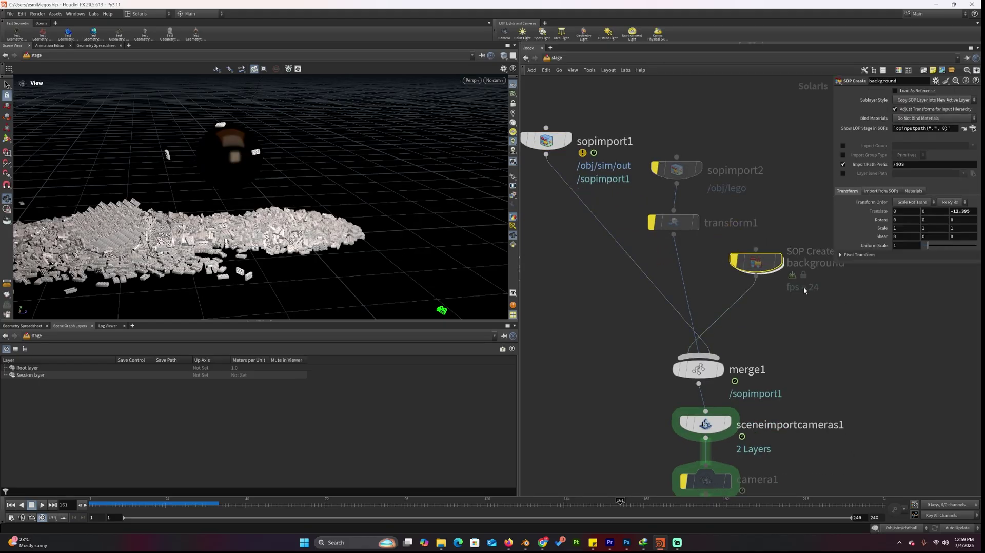
pyautogui.click(735, 263)
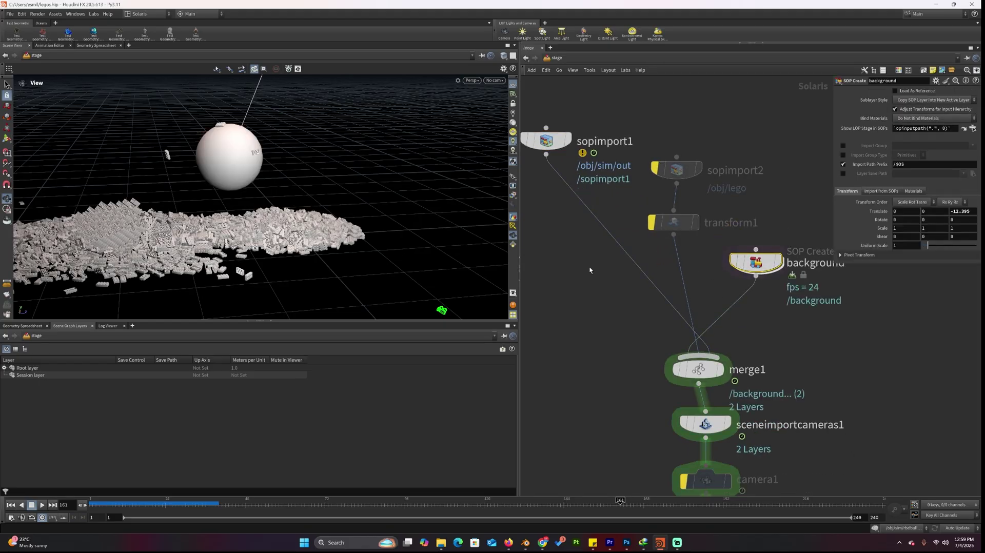
pyautogui.moveTo(461, 227); pyautogui.dragTo(343, 182)
# Step: Display the merge1 result, then the sceneimportcameras1 result, in the viewport
pyautogui.moveTo(832, 359); pyautogui.dragTo(842, 287, button='middle')
pyautogui.click(730, 298)
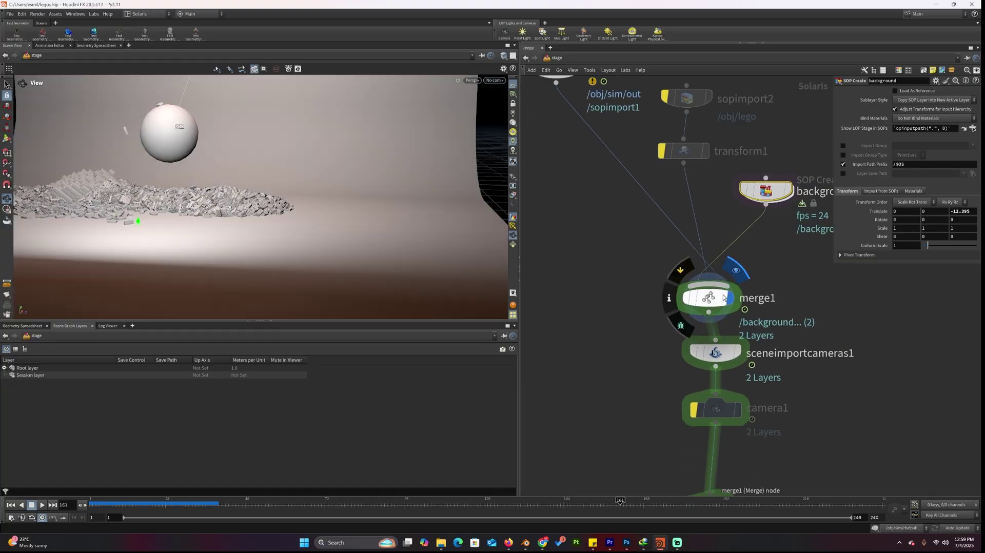
pyautogui.moveTo(338, 219); pyautogui.dragTo(328, 231)
pyautogui.moveTo(656, 328); pyautogui.dragTo(672, 267, button='middle')
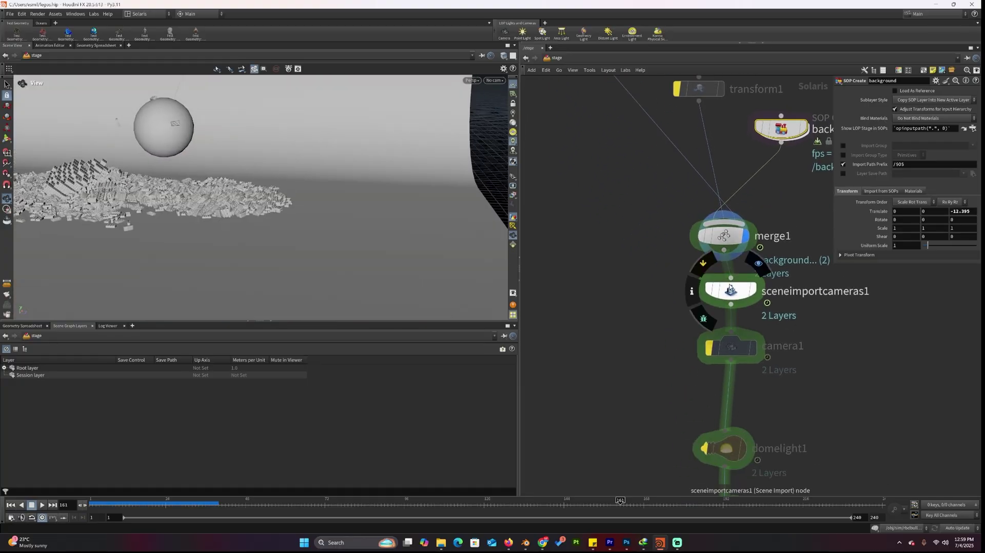
pyautogui.moveTo(729, 289); pyautogui.dragTo(730, 288)
pyautogui.click(751, 290)
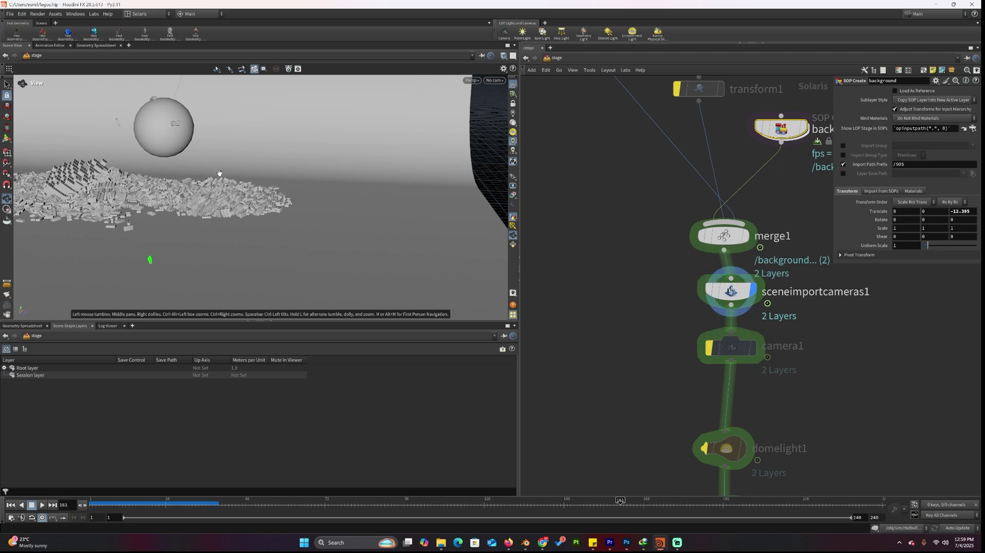
pyautogui.moveTo(219, 175); pyautogui.dragTo(257, 154)
pyautogui.moveTo(719, 380); pyautogui.dragTo(682, 275, button='middle')
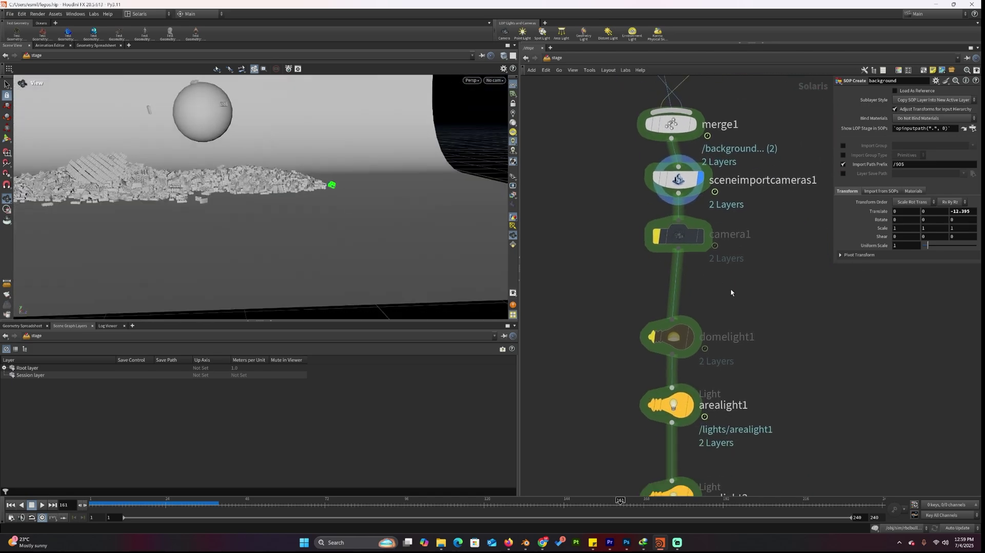
# Step: Move camera1 closer to domelight1, then enable and display the dome light and look around the lit scene
pyautogui.scroll(-1, 732, 293)
pyautogui.moveTo(773, 327); pyautogui.dragTo(756, 293, button='middle')
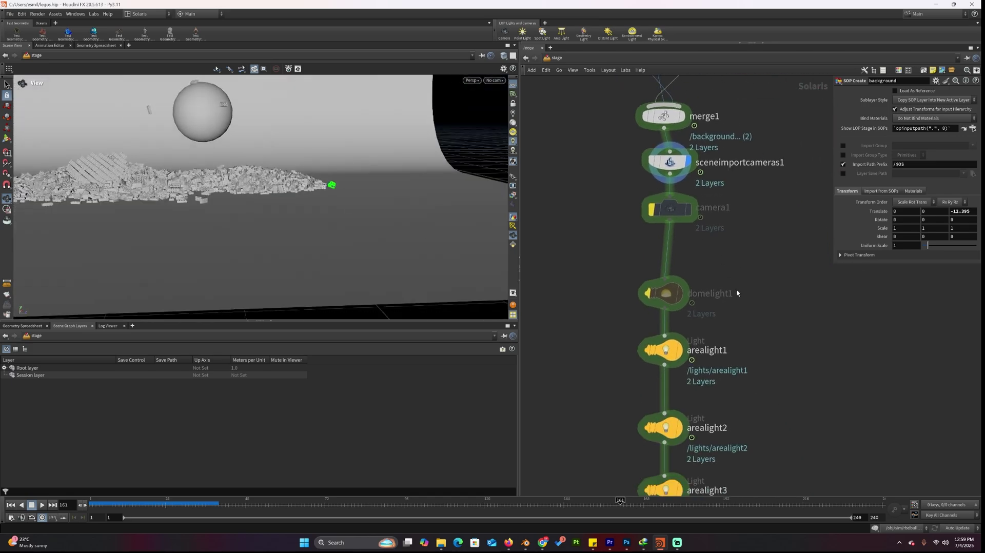
pyautogui.moveTo(664, 210); pyautogui.dragTo(659, 232)
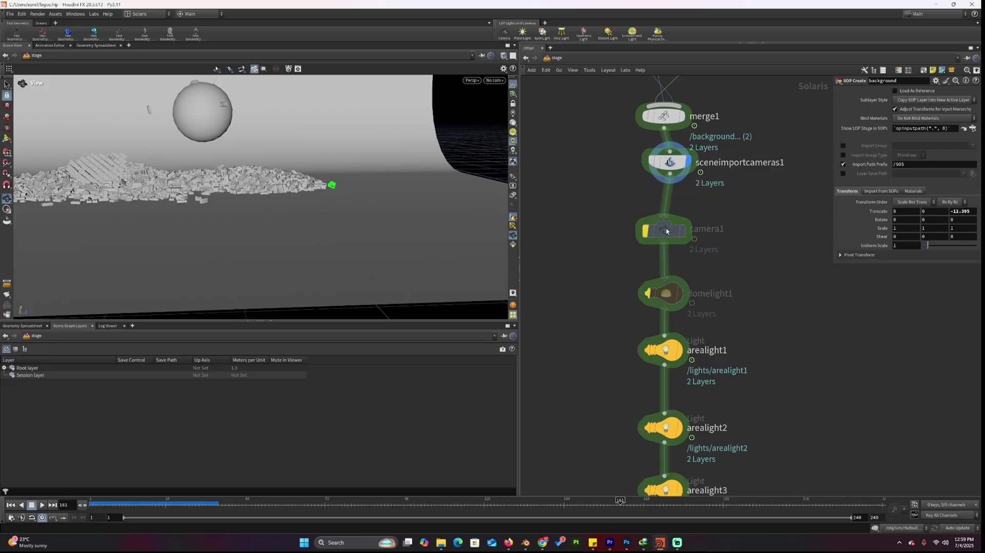
pyautogui.click(674, 297)
pyautogui.click(679, 296)
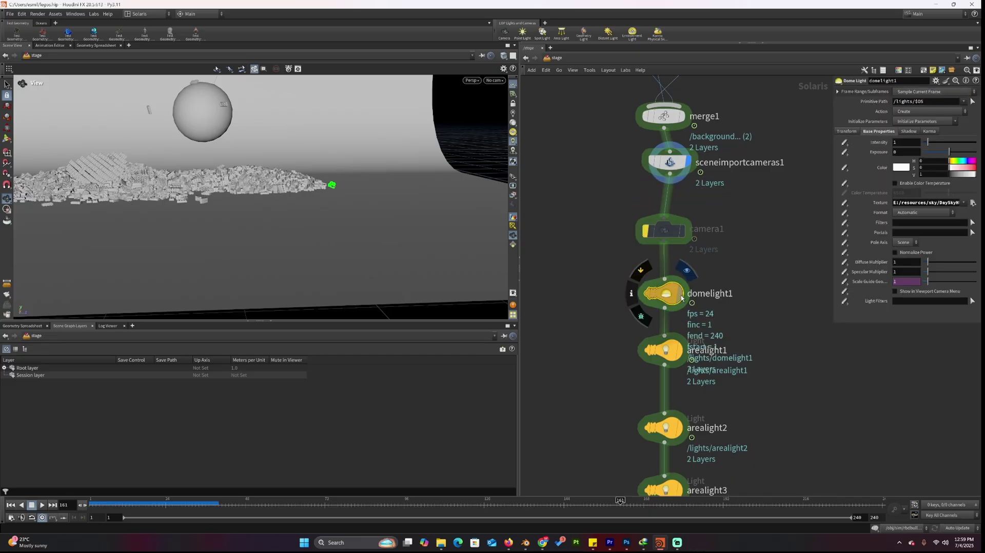
pyautogui.moveTo(431, 133); pyautogui.dragTo(372, 155, button='right')
pyautogui.moveTo(384, 137); pyautogui.dragTo(436, 128)
pyautogui.moveTo(436, 128); pyautogui.dragTo(363, 219, button='middle')
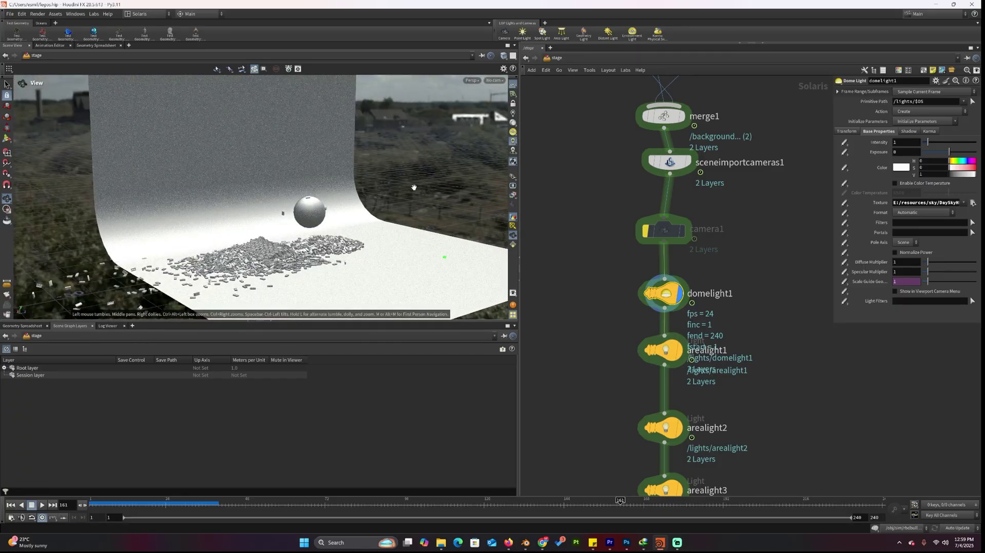
pyautogui.keyDown('alt'); pyautogui.moveTo(414, 187); pyautogui.dragTo(365, 185); pyautogui.keyUp('alt')
pyautogui.scroll(-3, 365, 185)
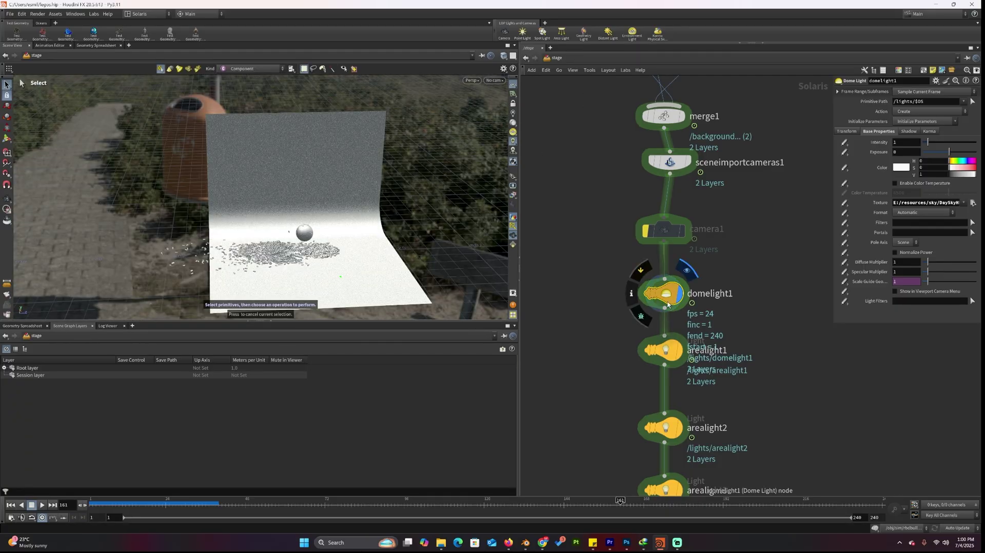
# Step: Open and close the dome light's texture file chooser, then inspect the environment image around the backdrop
pyautogui.click(972, 203)
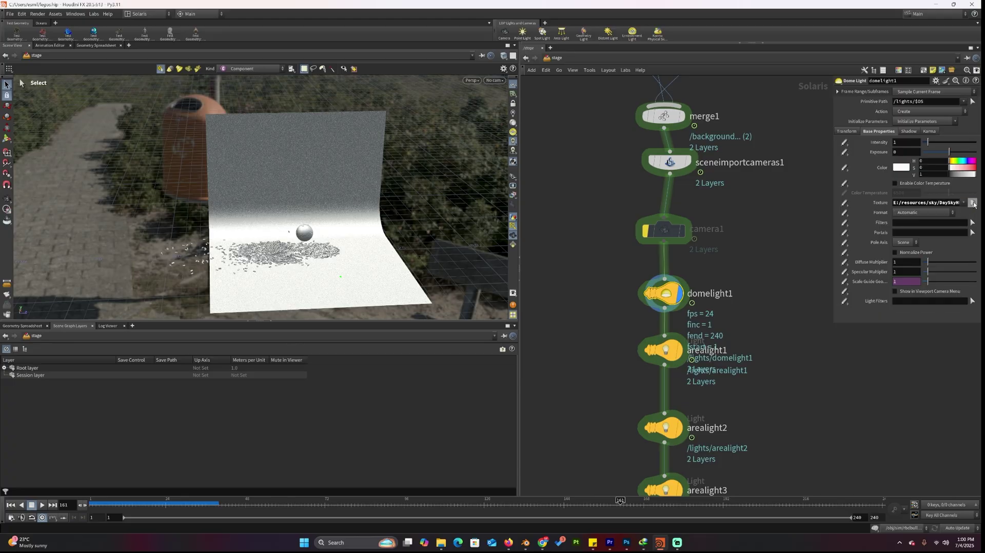
pyautogui.click(973, 108)
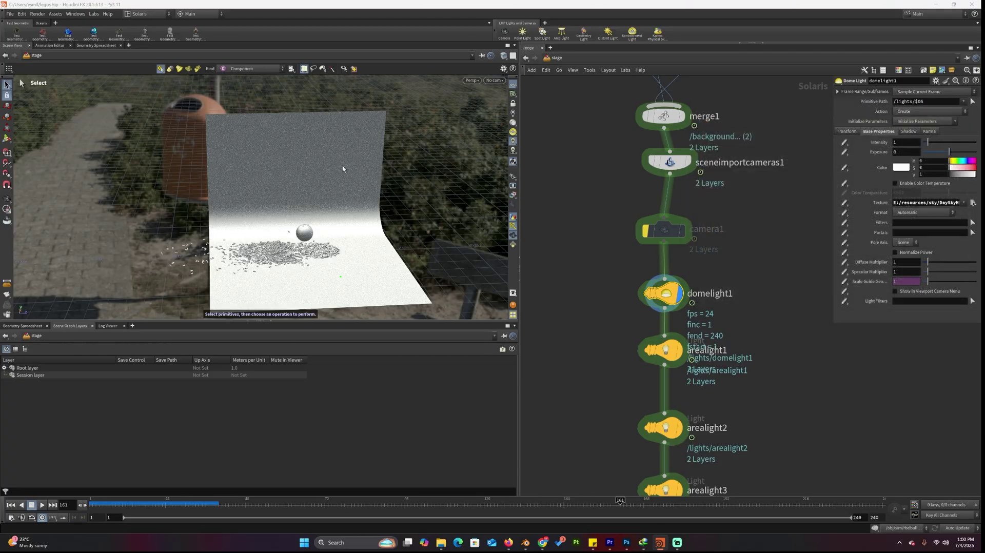
pyautogui.keyDown('alt'); pyautogui.moveTo(343, 167); pyautogui.dragTo(233, 154); pyautogui.keyUp('alt')
pyautogui.scroll(2, 790, 356)
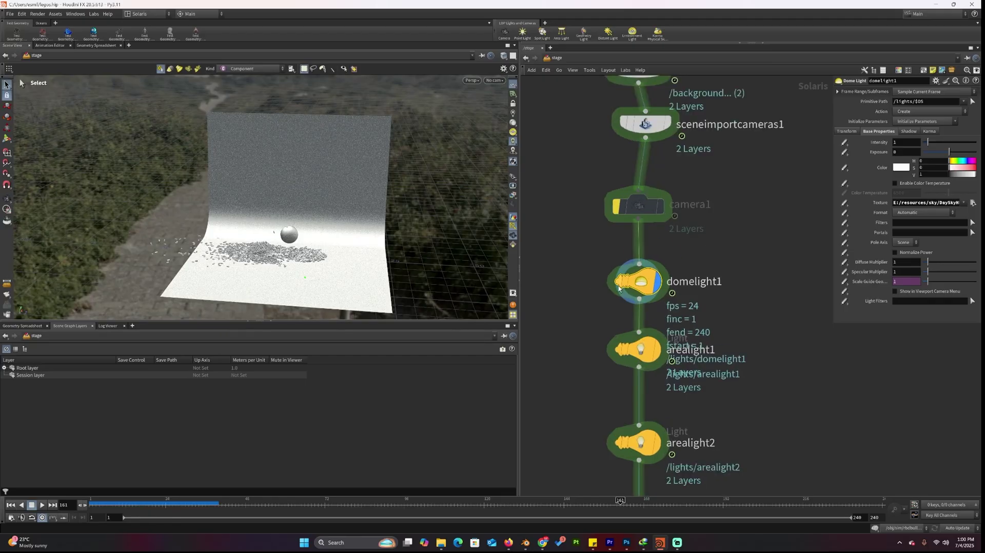
# Step: Bypass domelight1 and display the arealight1 result, viewing its lighting on the backdrop from the side
pyautogui.moveTo(645, 286)
pyautogui.press('b')
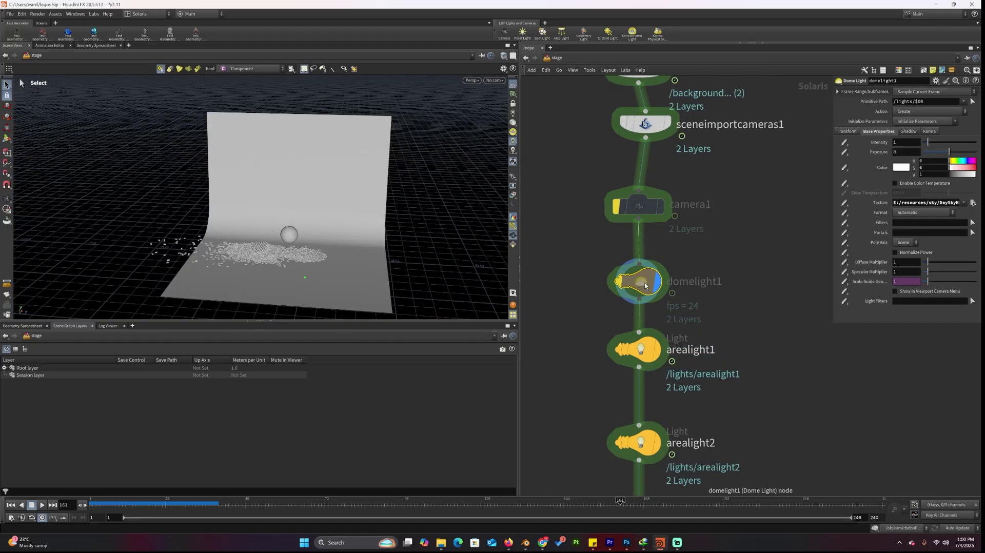
pyautogui.click(660, 351)
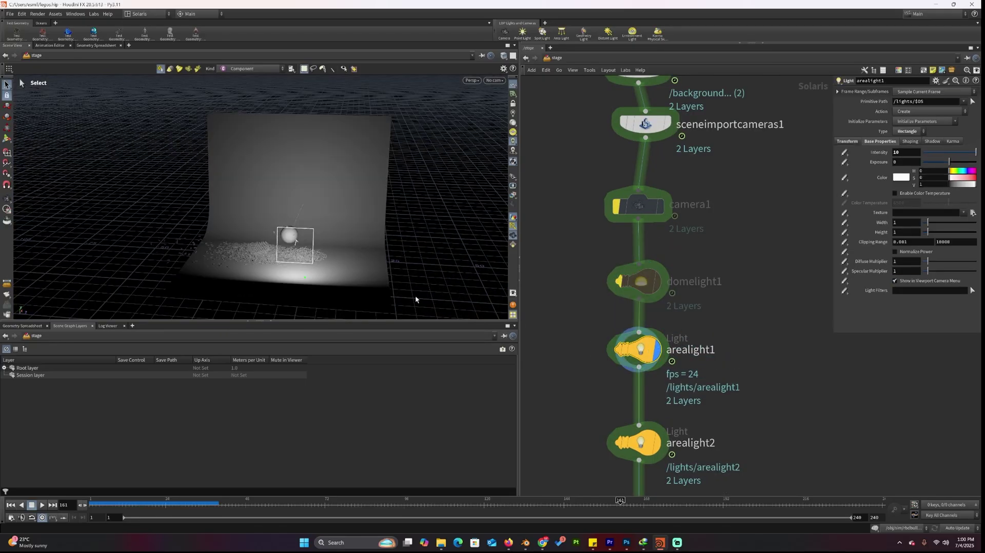
pyautogui.keyDown('alt'); pyautogui.moveTo(417, 297); pyautogui.dragTo(365, 219); pyautogui.keyUp('alt')
# Step: Display the arealight2 result, then the arealight3 result, and view the added lights from another angle
pyautogui.moveTo(725, 353); pyautogui.dragTo(714, 235, button='middle')
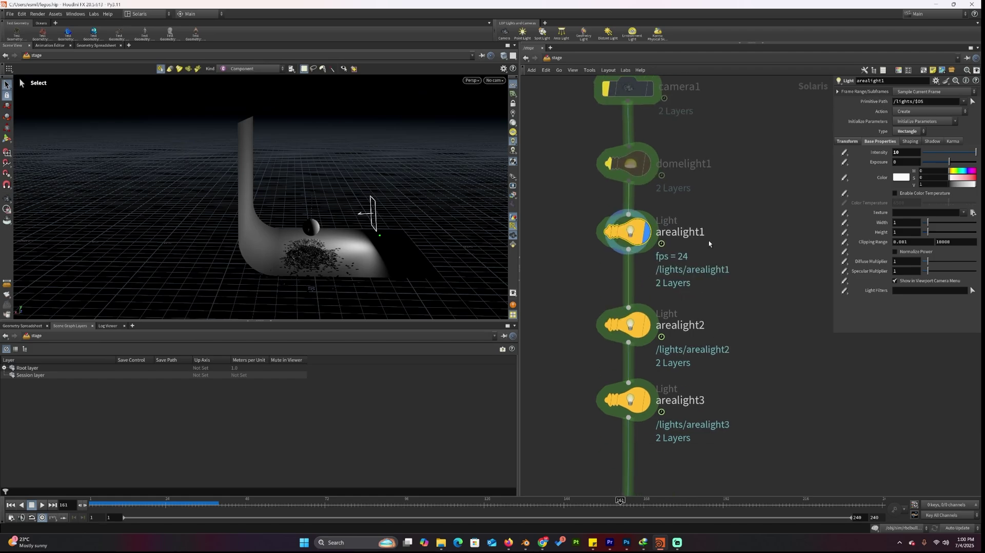
pyautogui.click(644, 331)
pyautogui.click(646, 330)
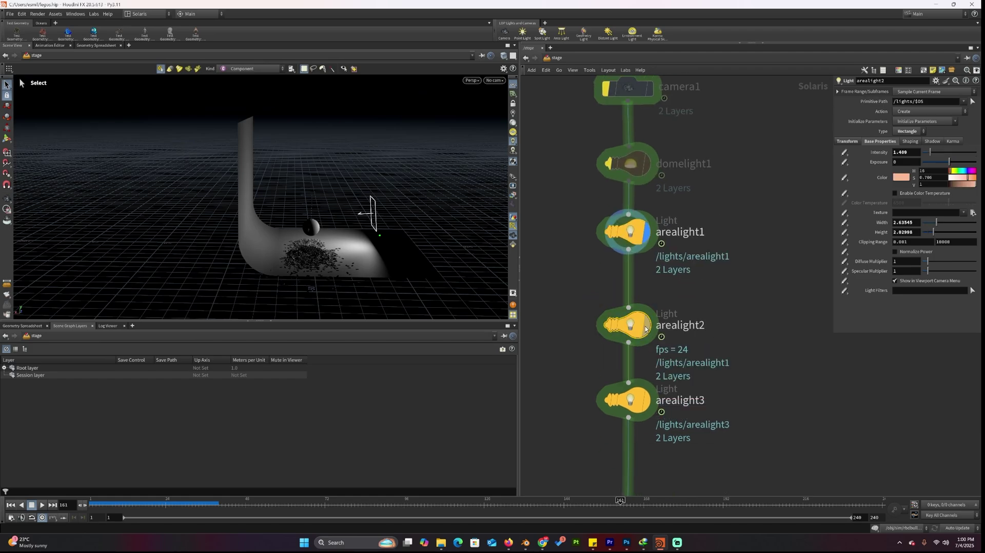
pyautogui.moveTo(644, 325); pyautogui.dragTo(666, 209, button='middle')
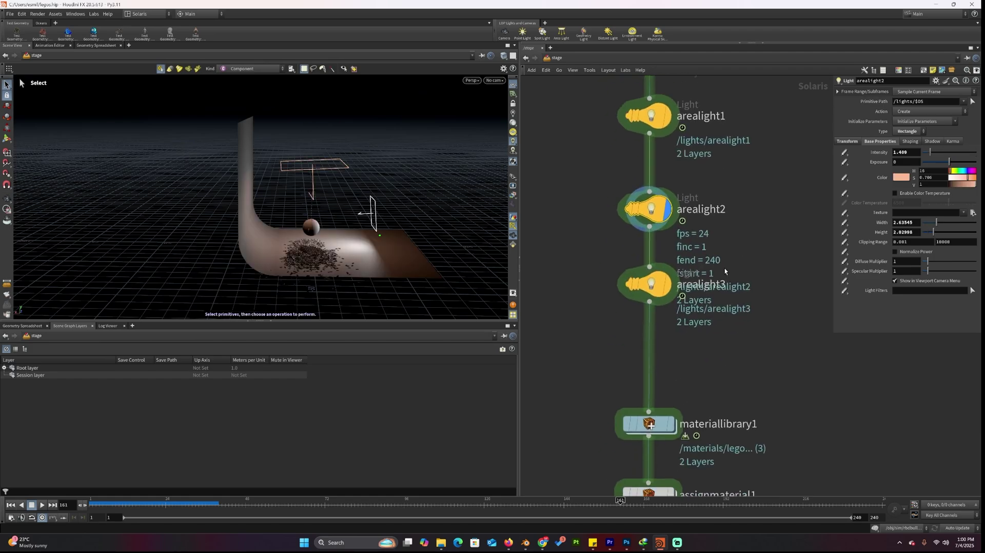
pyautogui.click(670, 287)
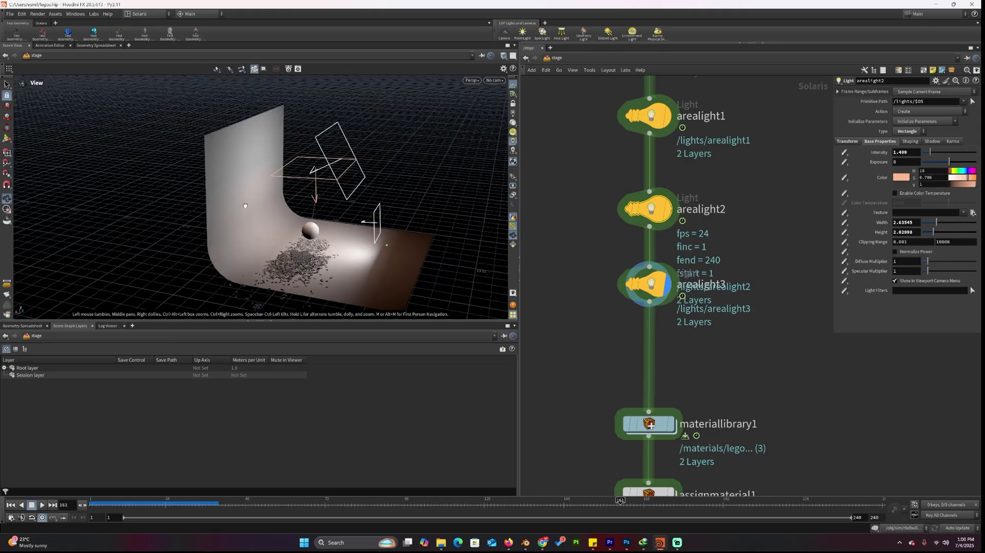
# Step: Open materiallibrary1 and arrange its metal, wood and lego subnetworks in a column
pyautogui.moveTo(692, 421); pyautogui.dragTo(682, 318, button='middle')
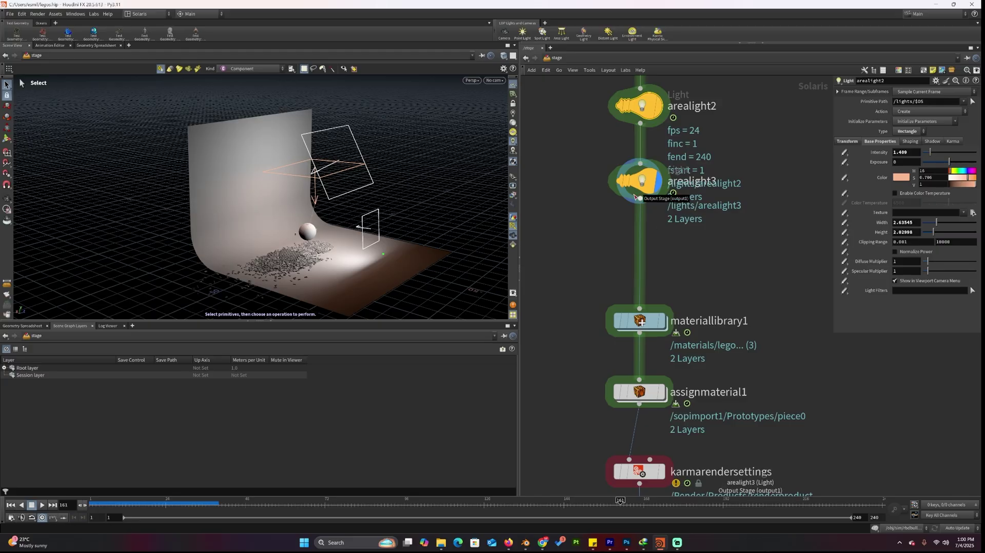
pyautogui.doubleClick(650, 326)
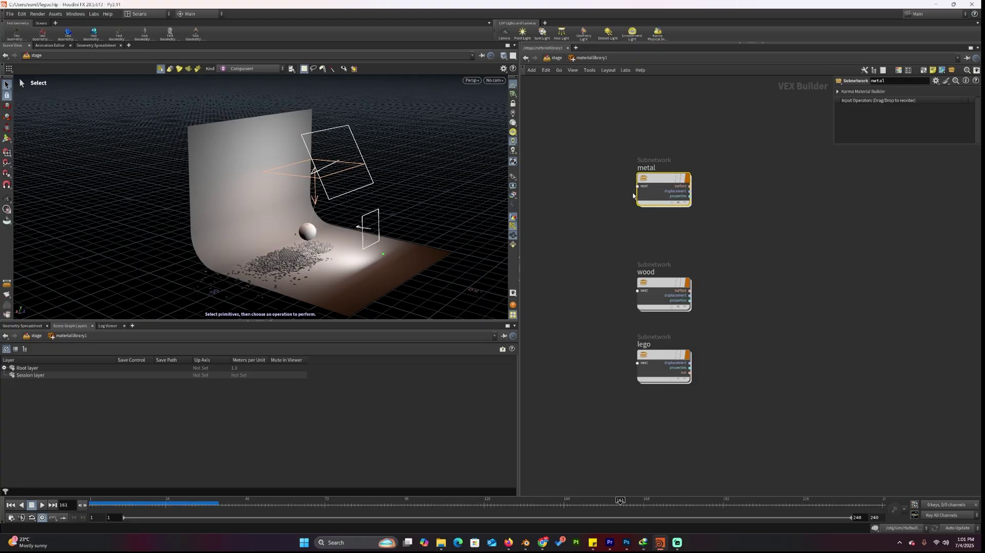
pyautogui.moveTo(633, 196); pyautogui.dragTo(603, 189)
pyautogui.moveTo(655, 288); pyautogui.dragTo(626, 255)
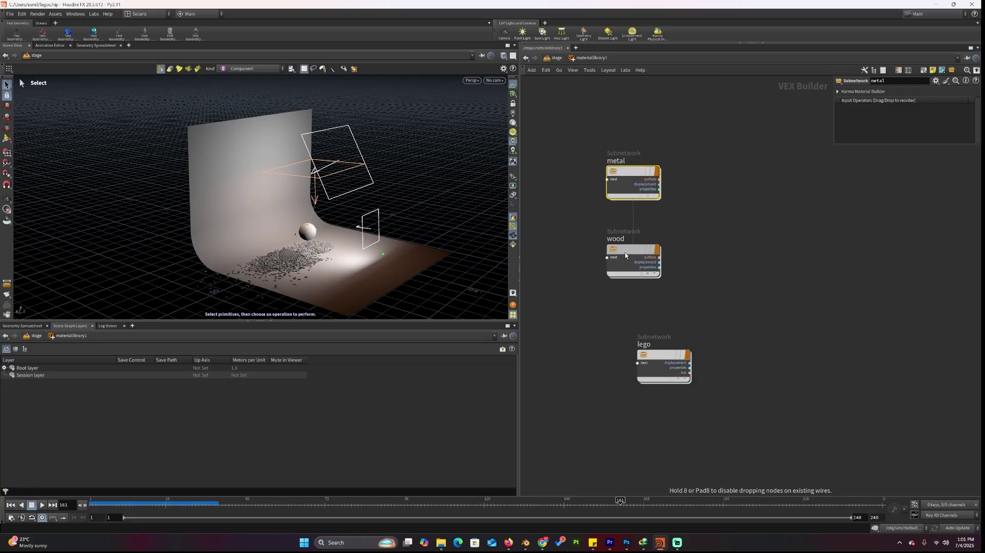
pyautogui.moveTo(629, 177); pyautogui.dragTo(624, 171)
pyautogui.moveTo(690, 367); pyautogui.dragTo(694, 300)
pyautogui.moveTo(662, 354); pyautogui.dragTo(637, 352)
pyautogui.moveTo(627, 167); pyautogui.dragTo(625, 158)
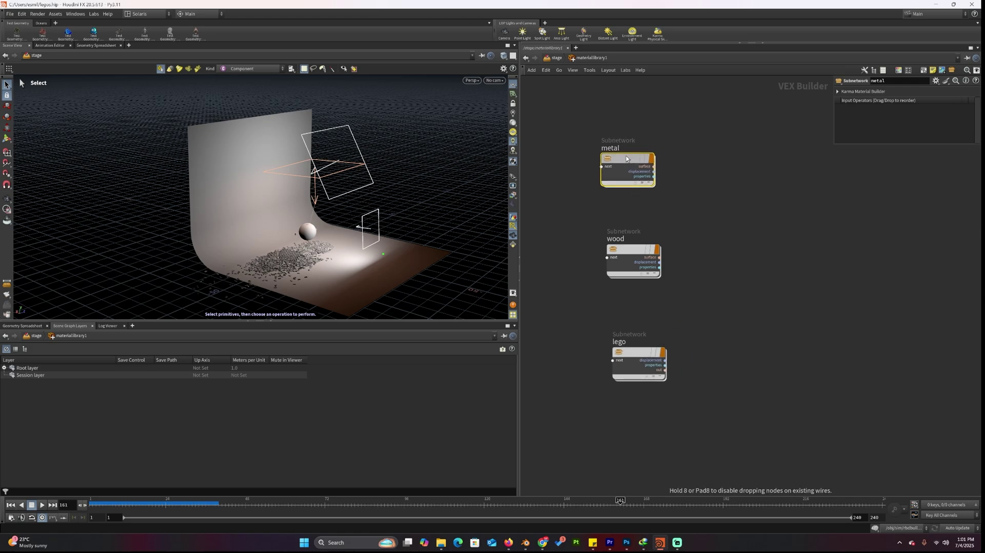
pyautogui.moveTo(634, 251); pyautogui.dragTo(628, 233)
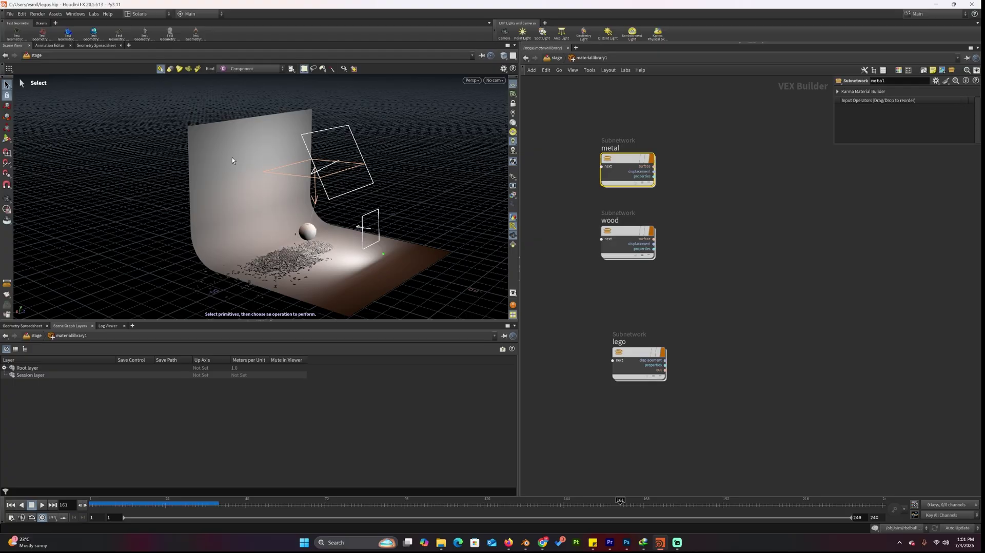
pyautogui.moveTo(613, 364); pyautogui.dragTo(600, 327)
# Step: Open the lego material network and examine the nodes around mtlxstandard_surface
pyautogui.scroll(4, 641, 333)
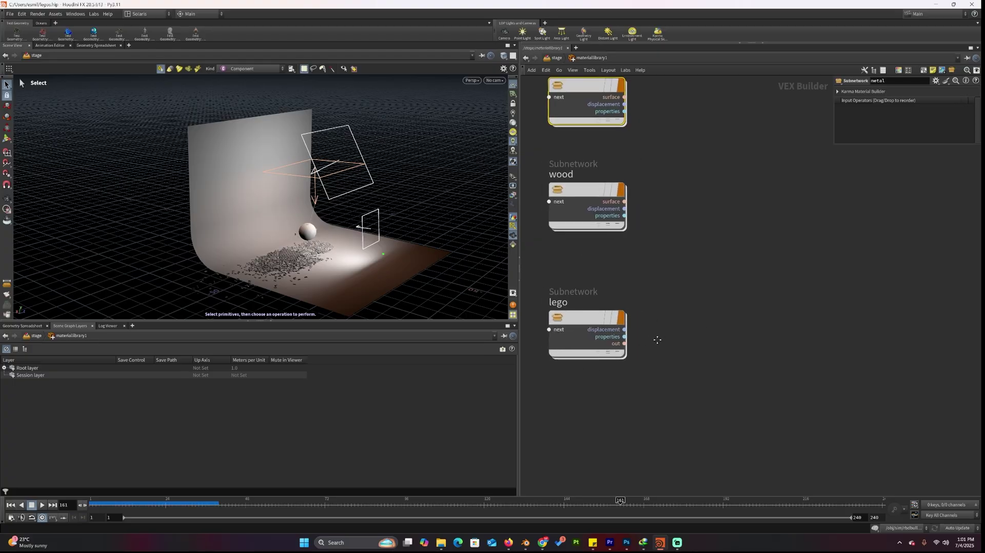
pyautogui.moveTo(618, 312)
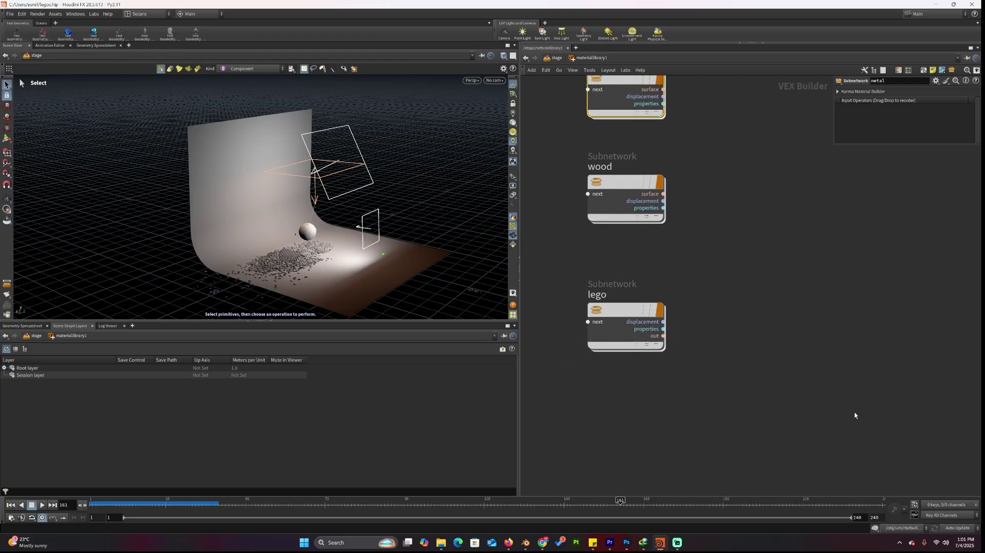
pyautogui.doubleClick(618, 314)
pyautogui.scroll(3, 734, 332)
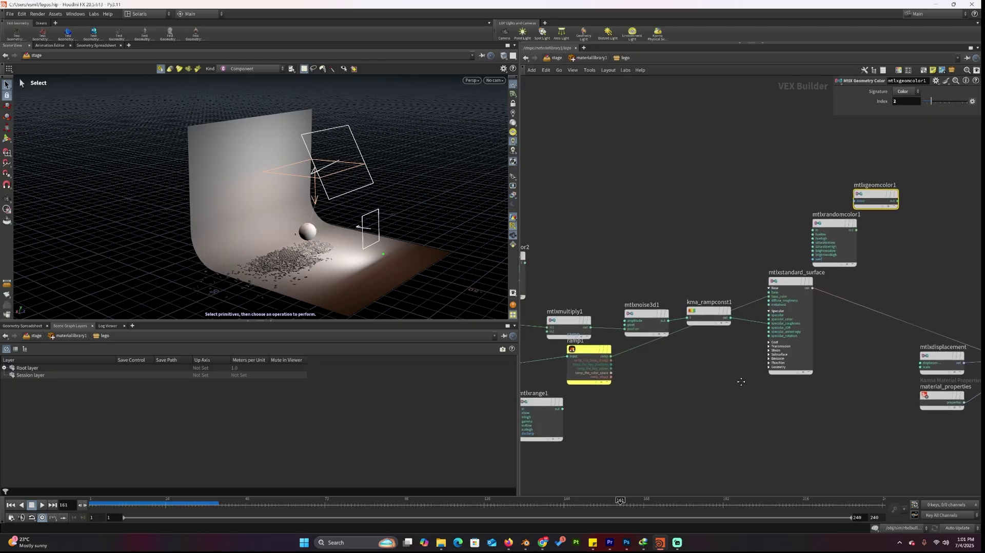
pyautogui.moveTo(790, 268); pyautogui.dragTo(804, 312)
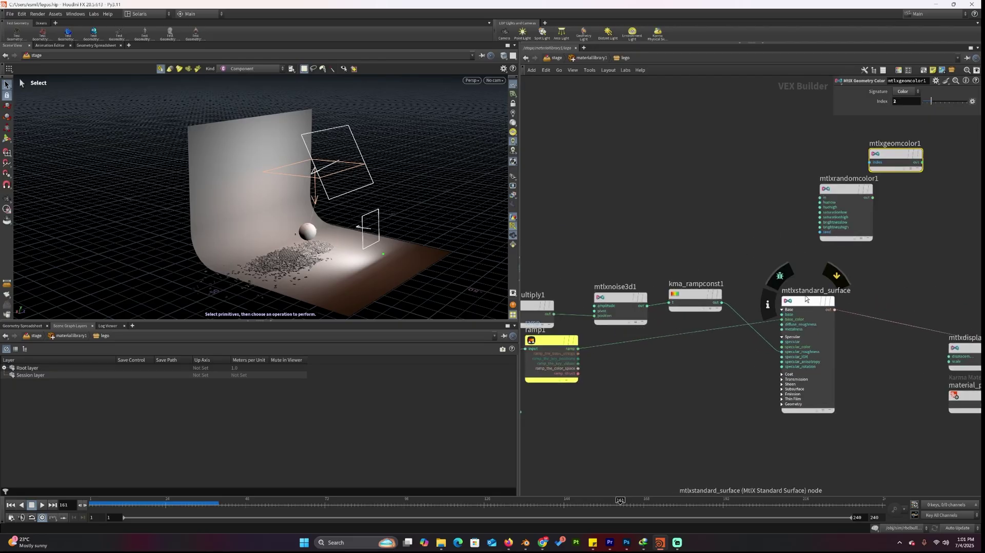
pyautogui.moveTo(743, 252); pyautogui.dragTo(770, 198, button='middle')
pyautogui.scroll(2, 770, 198)
pyautogui.moveTo(697, 326); pyautogui.dragTo(752, 323, button='middle')
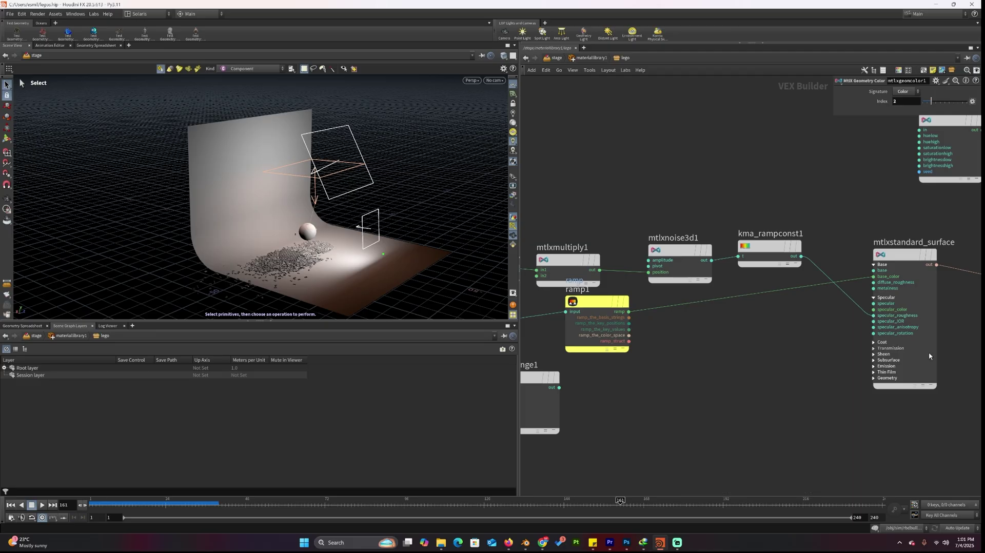
# Step: Examine how mtlxnoise3d1 and kma_rampconst1 feed the surface's specular roughness, with the lego pile shown close up
pyautogui.press('l')
pyautogui.moveTo(862, 343); pyautogui.dragTo(704, 365, button='middle')
pyautogui.moveTo(749, 322); pyautogui.dragTo(756, 321, button='middle')
pyautogui.scroll(2, 757, 322)
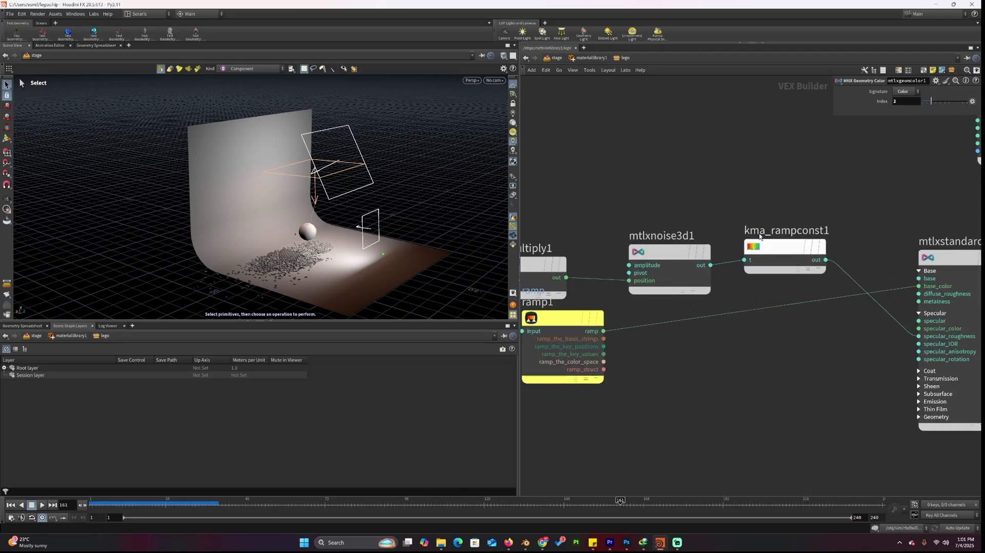
pyautogui.scroll(2, 774, 358)
pyautogui.scroll(8, 324, 260)
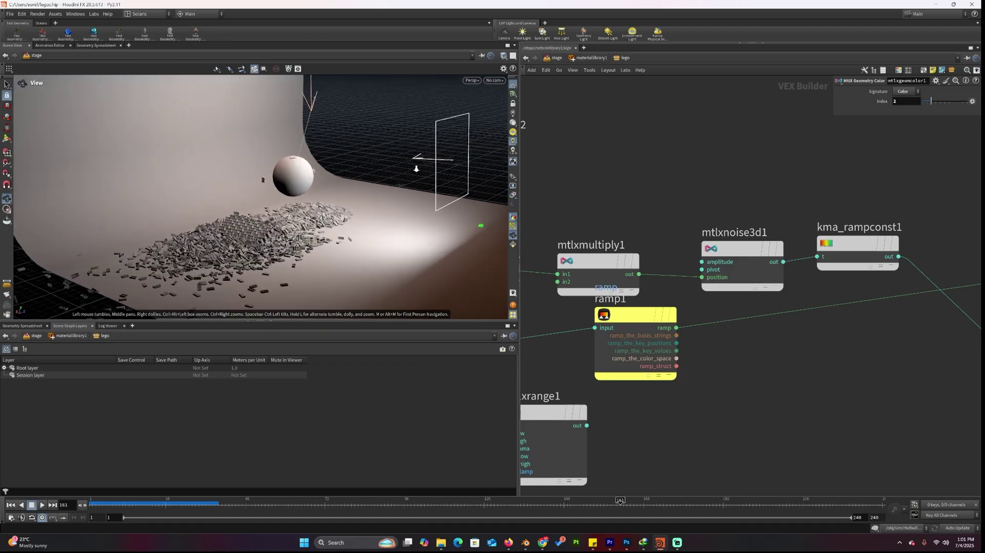
pyautogui.moveTo(802, 327); pyautogui.dragTo(819, 322, button='middle')
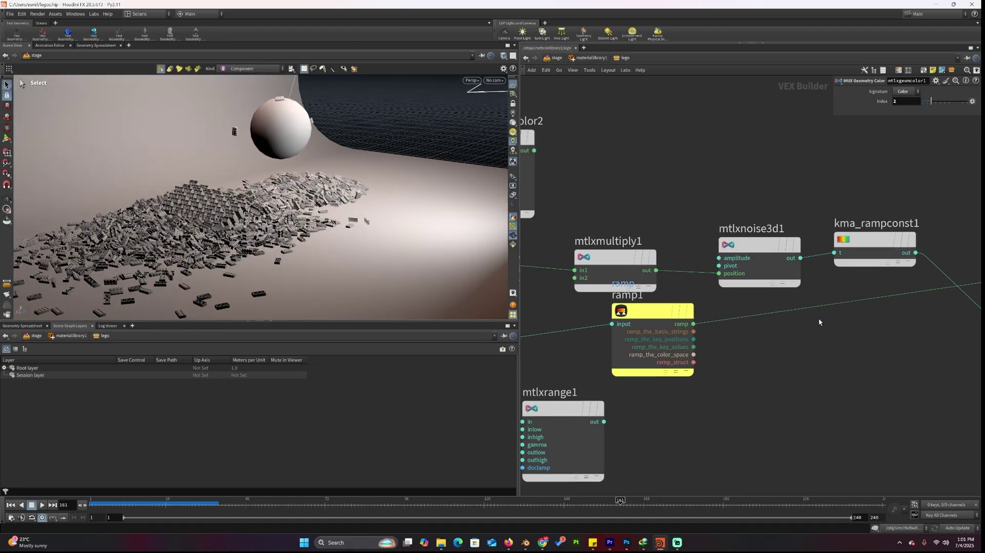
pyautogui.moveTo(946, 296); pyautogui.dragTo(706, 295, button='middle')
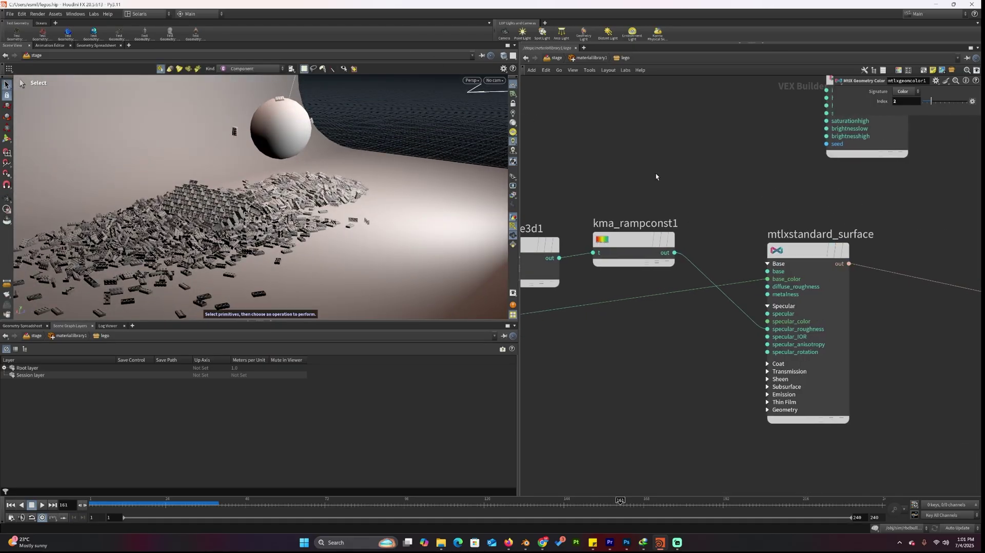
# Step: Switch the viewport to Karma XPU rendering, return to the stage network, and inspect the rendered legos up close
pyautogui.click(474, 81)
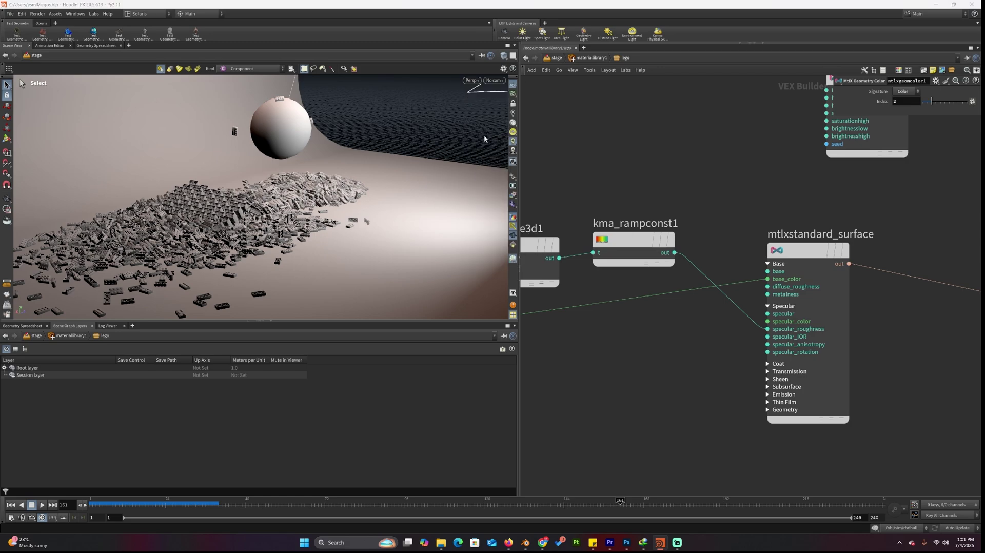
pyautogui.keyDown('alt'); pyautogui.moveTo(439, 154); pyautogui.dragTo(364, 158); pyautogui.keyUp('alt')
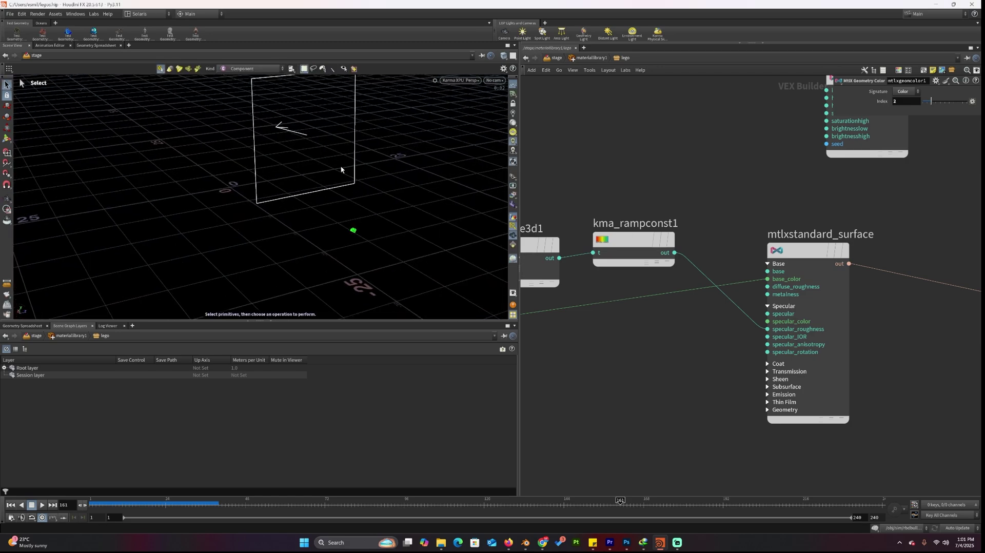
pyautogui.press('u')
pyautogui.press('u')
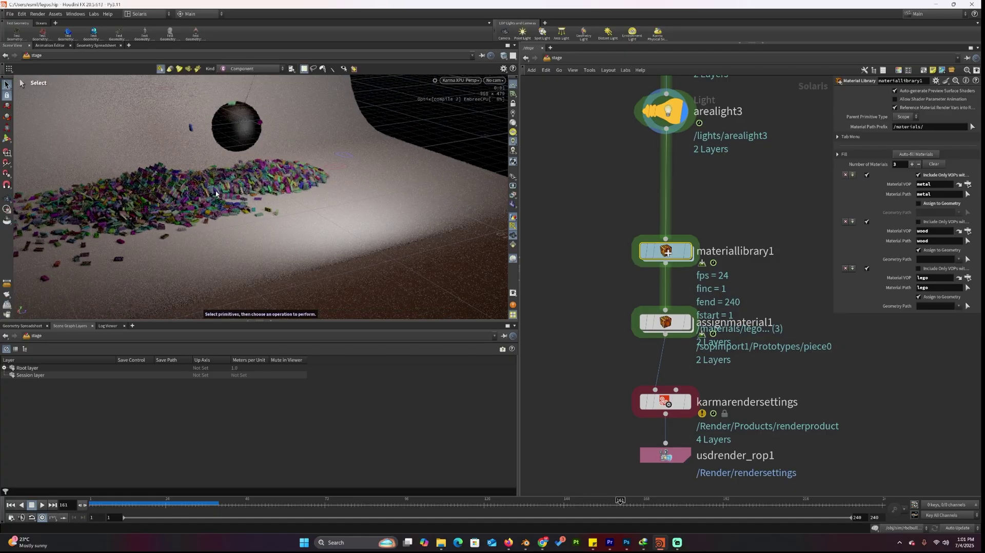
pyautogui.scroll(5, 221, 200)
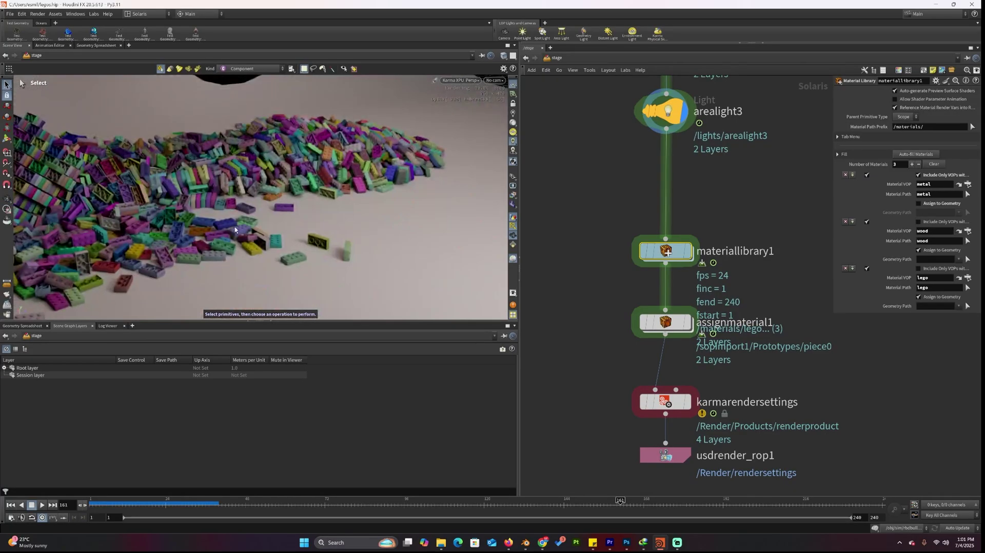
# Step: Reopen the lego material inside materiallibrary1 and show the kma_rampconst1 ramp parameters
pyautogui.doubleClick(666, 250)
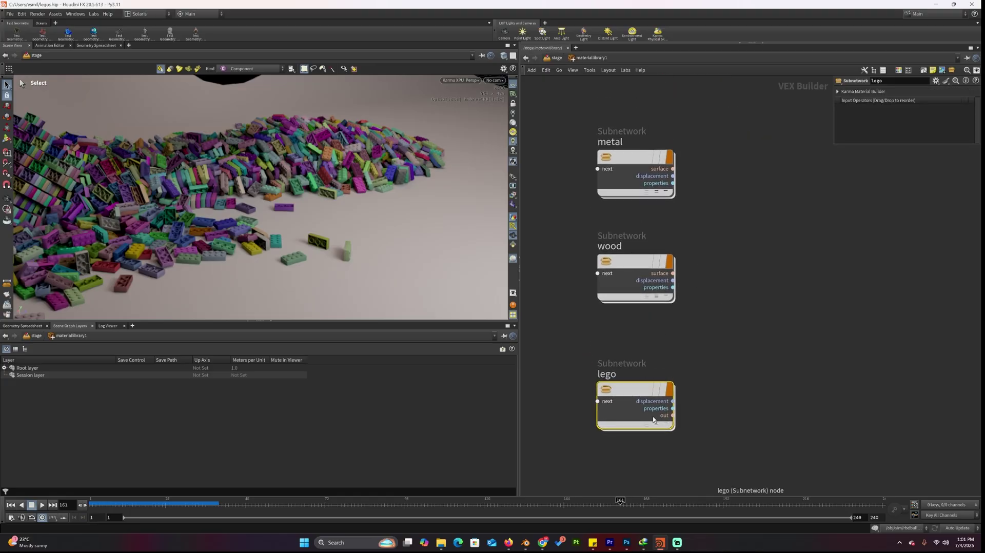
pyautogui.doubleClick(633, 392)
pyautogui.scroll(-4, 689, 330)
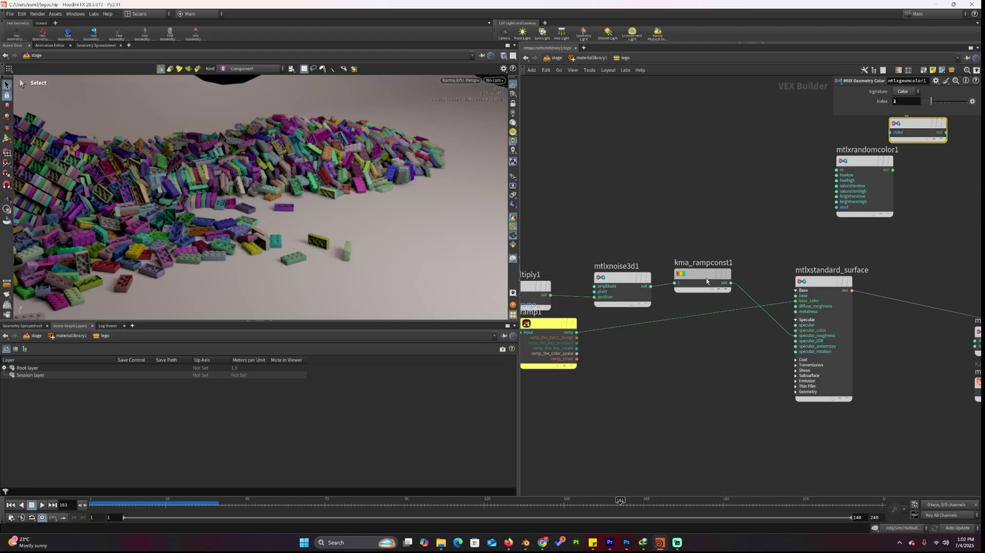
pyautogui.click(687, 278)
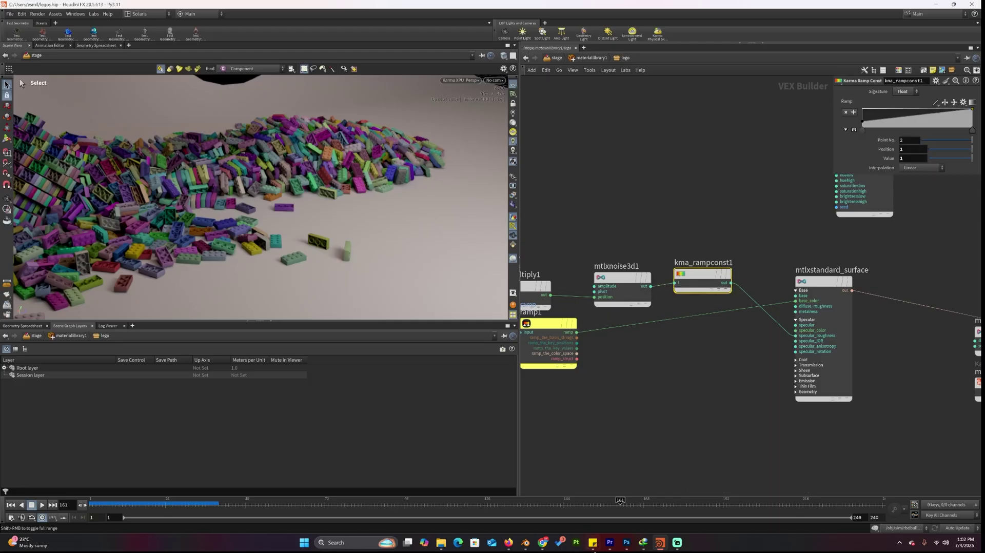
# Step: Switch to Blender and change the active scene from Scene.001 to Scene
pyautogui.click(525, 542)
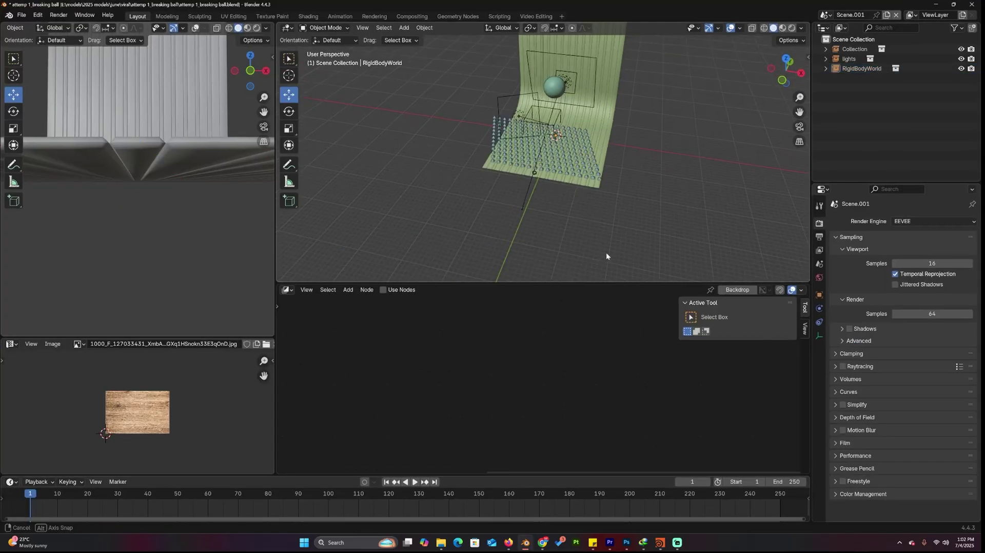
pyautogui.click(561, 92)
pyautogui.scroll(2, 572, 152)
pyautogui.click(823, 15)
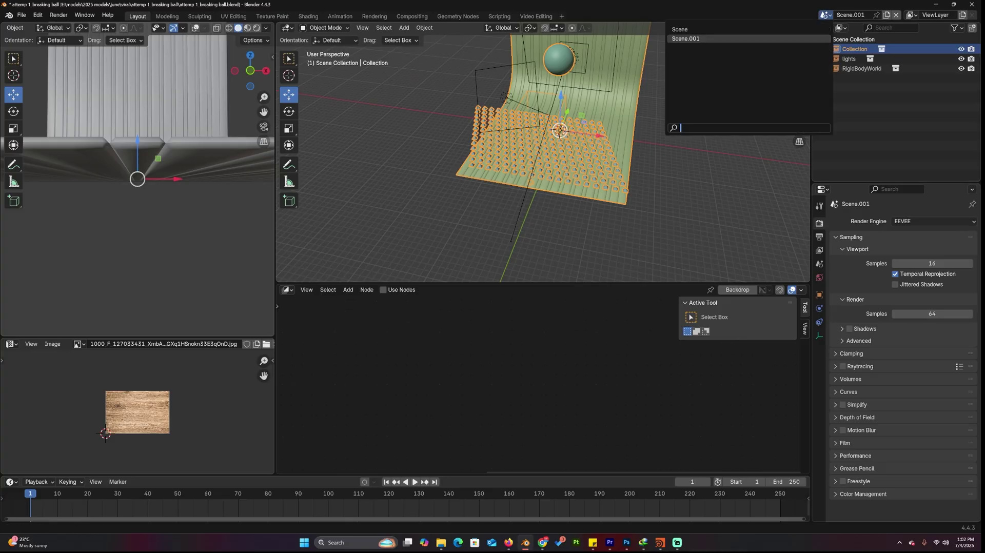
pyautogui.click(680, 29)
# Step: Change the compositing node editor to the Shader Editor and bring the sphere's Material.003 nodes into view
pyautogui.scroll(5, 519, 202)
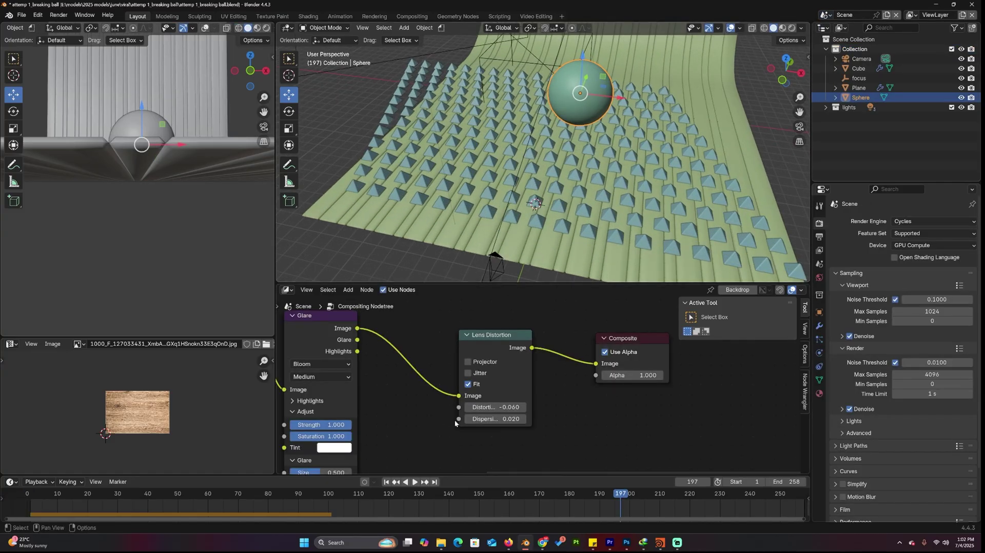
pyautogui.scroll(-1, 454, 420)
pyautogui.click(286, 290)
pyautogui.click(318, 367)
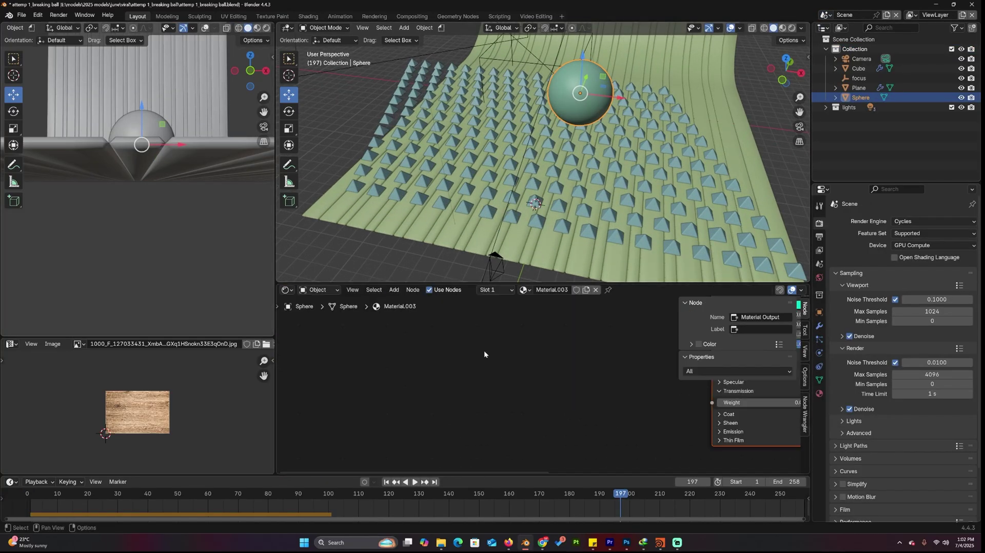
pyautogui.scroll(-3, 464, 370)
pyautogui.moveTo(506, 353); pyautogui.dragTo(470, 368, button='middle')
# Step: Add a Brick Texture node to the sphere's material and link its Color output to the Material Output's Surface
pyautogui.hotkey('shift', 'a')
pyautogui.click(437, 347)
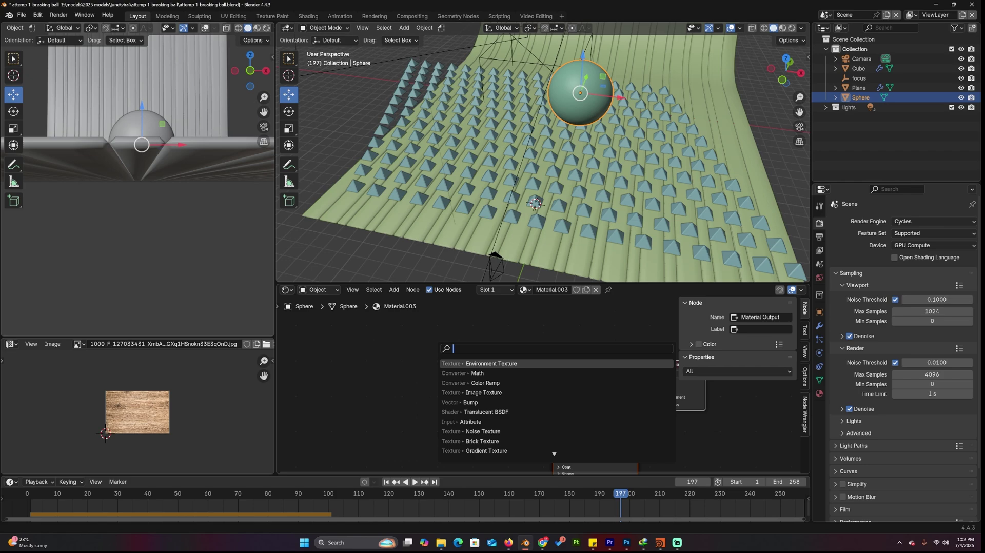
pyautogui.write('TEXT')
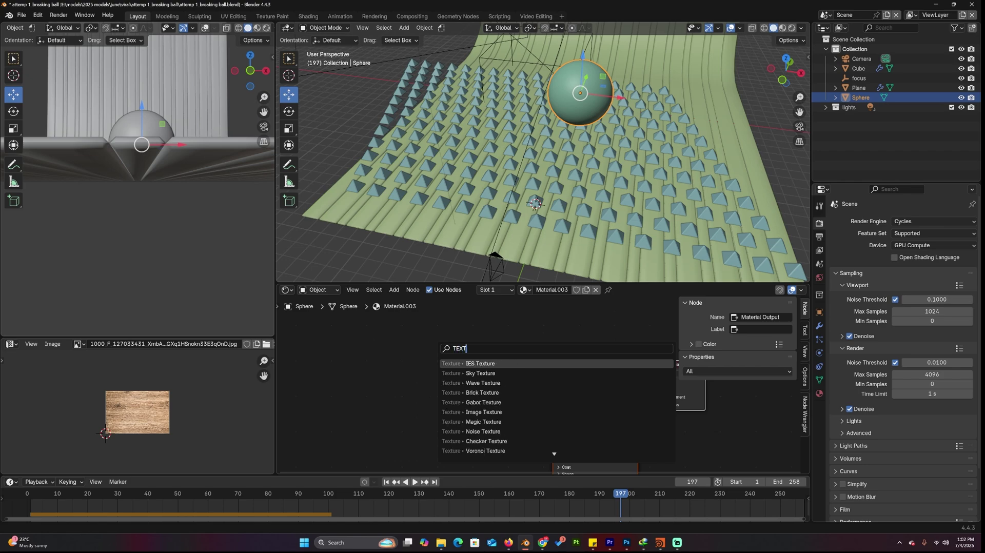
pyautogui.press('Down')
pyautogui.press('Down')
pyautogui.press('Down')
pyautogui.press('Return')
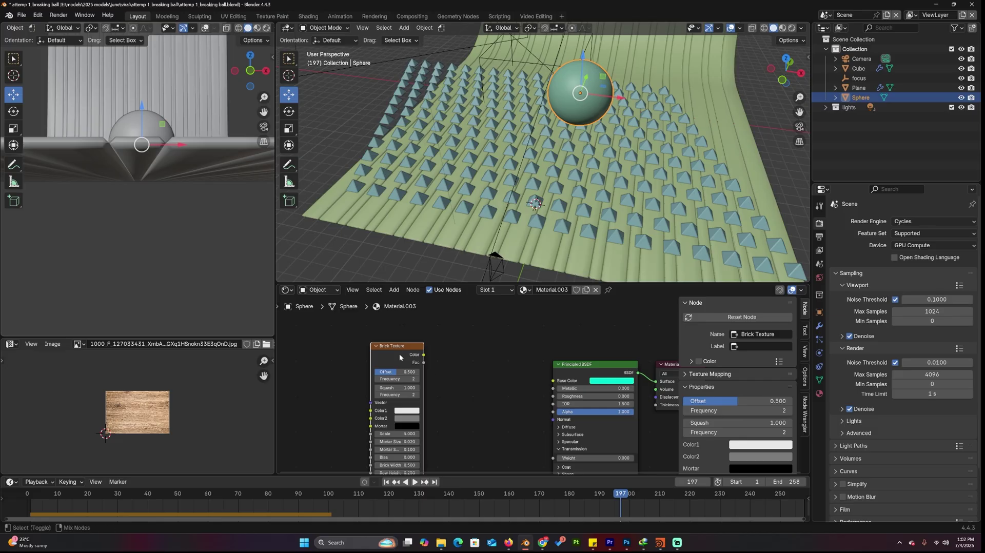
pyautogui.moveTo(424, 354); pyautogui.dragTo(552, 381)
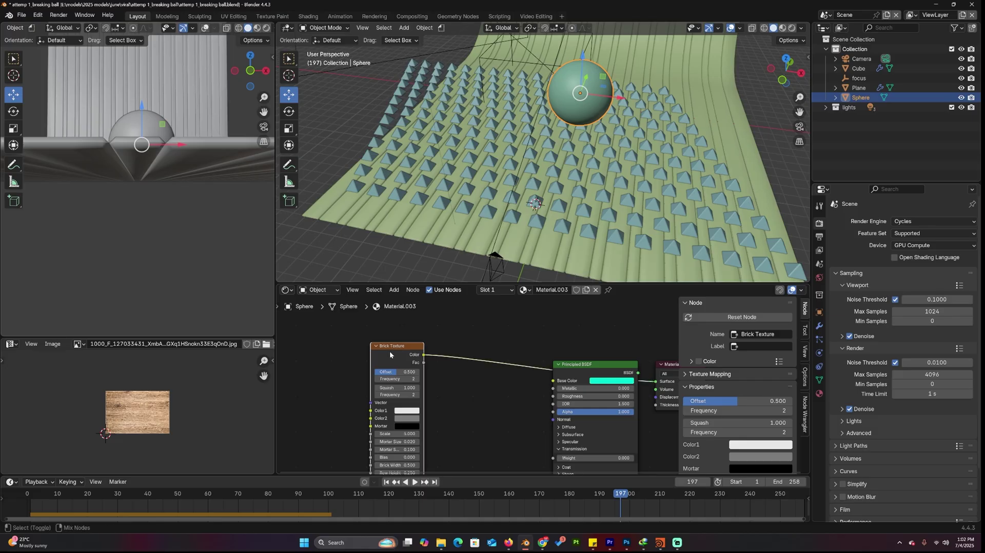
# Step: Switch the viewport shading to Material Preview to show the Brick Texture on the sphere
pyautogui.click(784, 28)
pyautogui.moveTo(746, 82); pyautogui.dragTo(707, 75, button='middle')
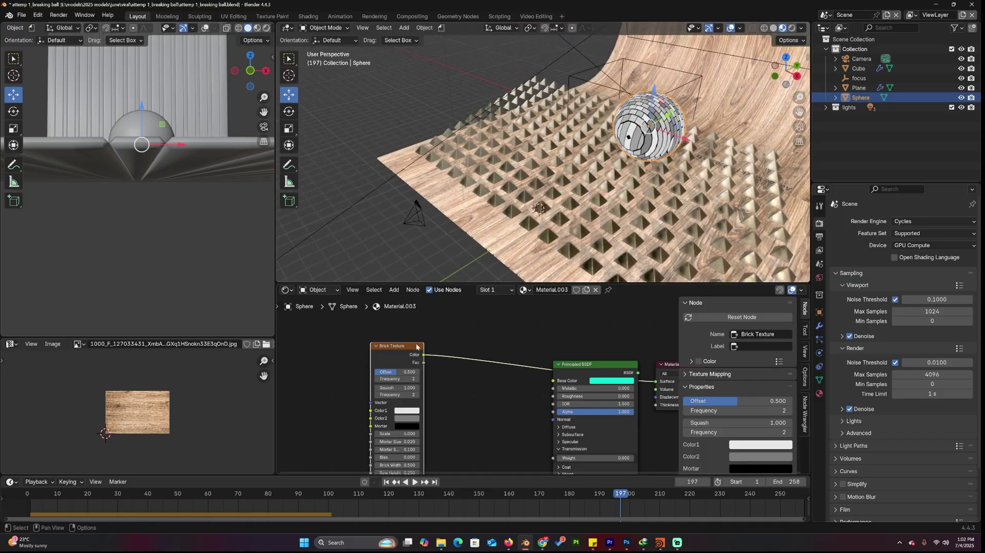
# Step: Add an RGB node to the left of the Brick Texture node and preview its color on the sphere
pyautogui.moveTo(391, 316); pyautogui.dragTo(539, 303, button='middle')
pyautogui.hotkey('shift', 'a')
pyautogui.click(417, 322)
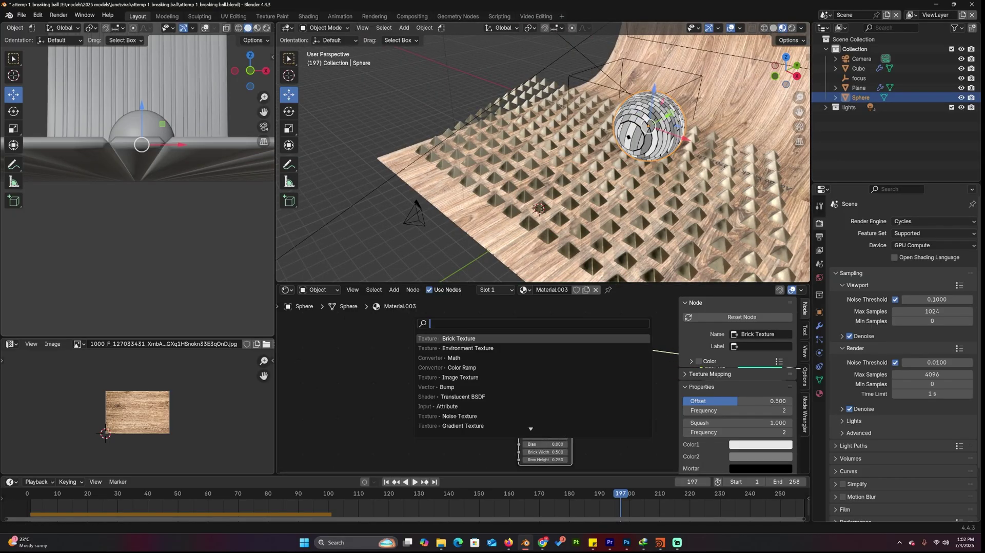
pyautogui.write('COLO')
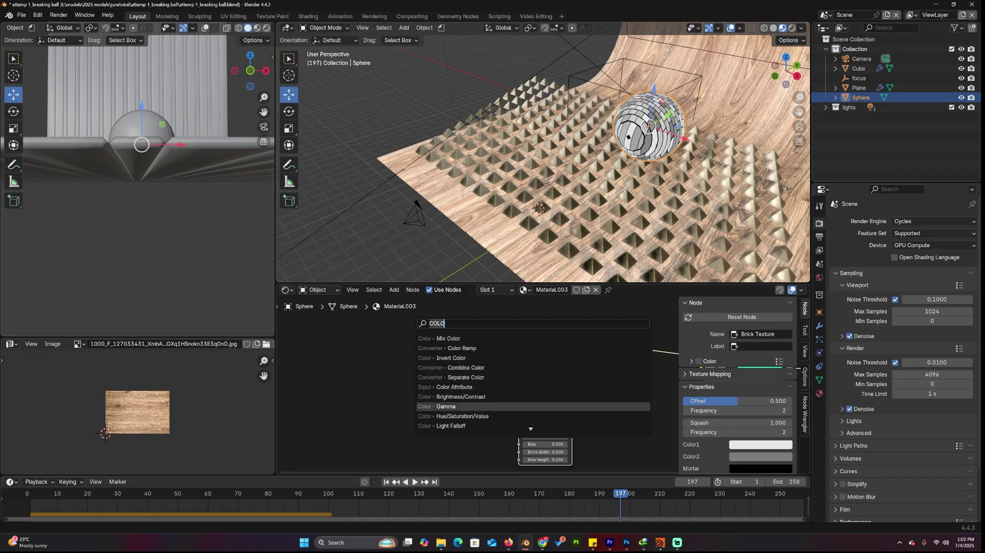
pyautogui.press('BackSpace')
pyautogui.press('BackSpace')
pyautogui.press('BackSpace')
pyautogui.press('BackSpace')
pyautogui.write('RBD')
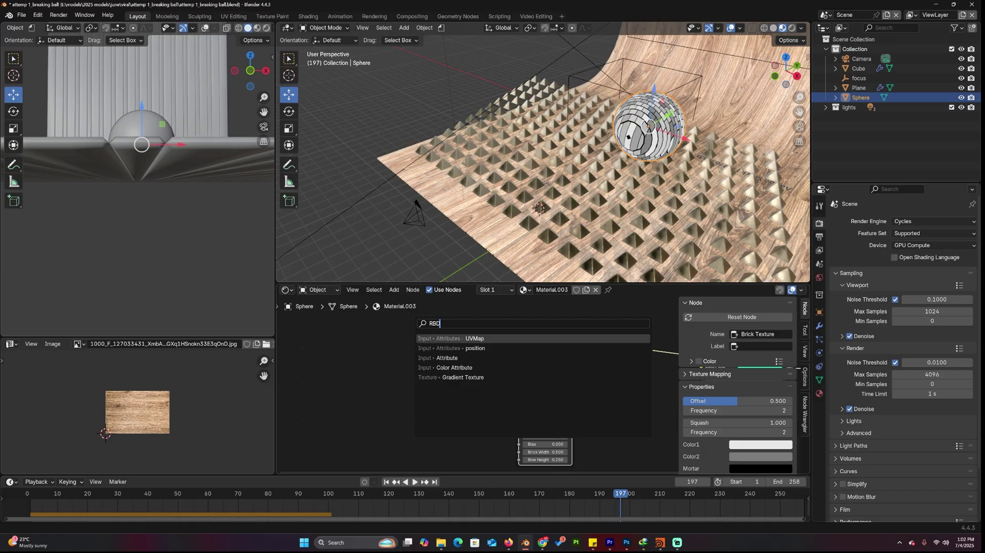
pyautogui.press('BackSpace')
pyautogui.press('BackSpace')
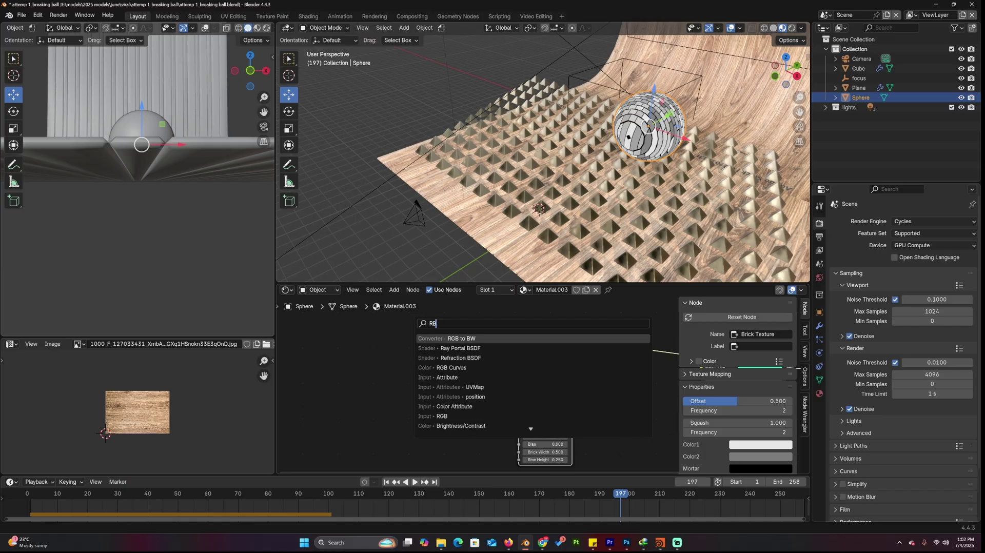
pyautogui.write('GB')
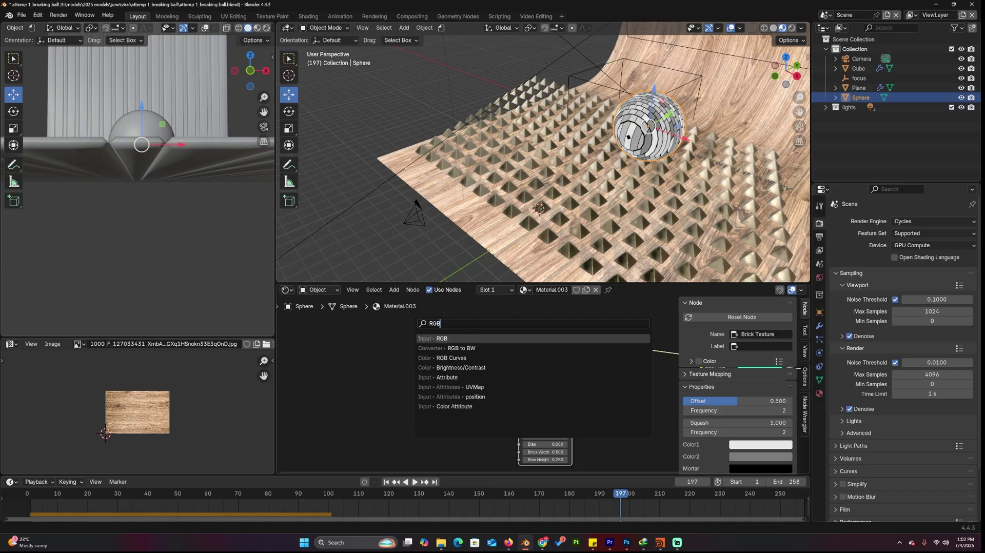
pyautogui.click(512, 338)
pyautogui.click(395, 352)
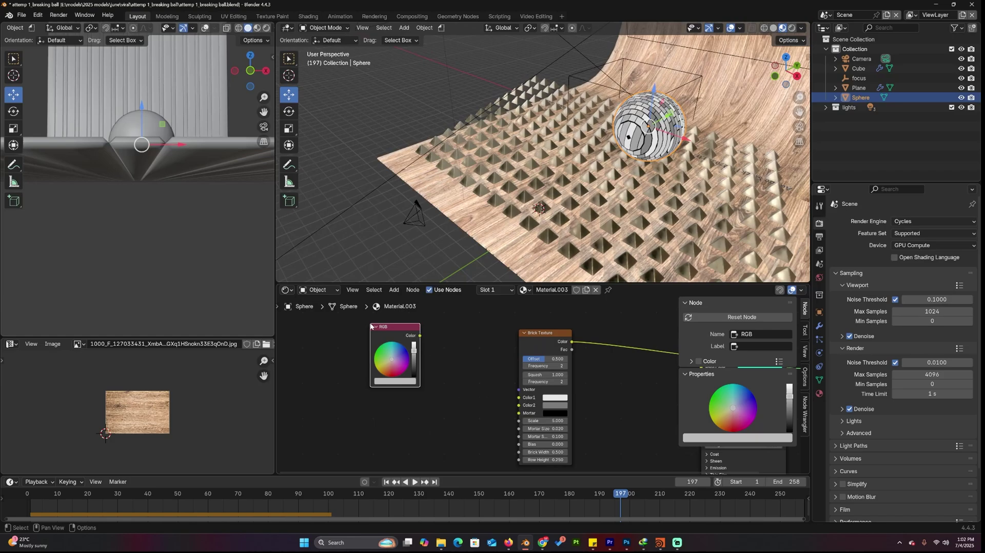
pyautogui.keyDown('ctrl'); pyautogui.keyDown('shift'); pyautogui.click(400, 337); pyautogui.keyUp('shift'); pyautogui.keyUp('ctrl')
pyautogui.moveTo(396, 352); pyautogui.dragTo(398, 352)
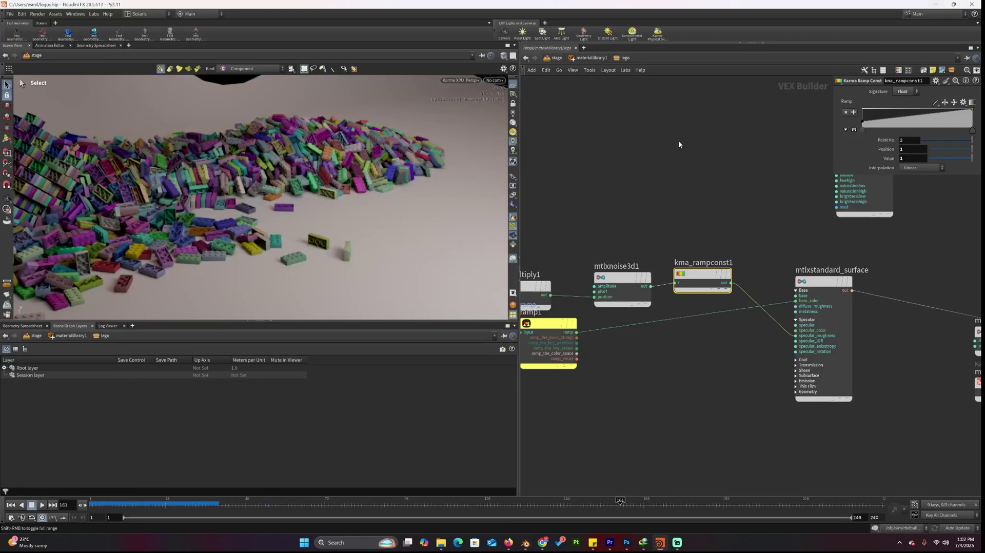
# Step: Switch to Houdini and add an MtlX GlTF Image node beside mtlxrange1 in the lego material network
pyautogui.moveTo(616, 416); pyautogui.dragTo(763, 444, button='middle')
pyautogui.scroll(2, 762, 444)
pyautogui.scroll(-3, 762, 444)
pyautogui.scroll(3, 723, 415)
pyautogui.moveTo(801, 390); pyautogui.dragTo(905, 404, button='middle')
pyautogui.moveTo(639, 346); pyautogui.dragTo(637, 218, button='middle')
pyautogui.press('Tab')
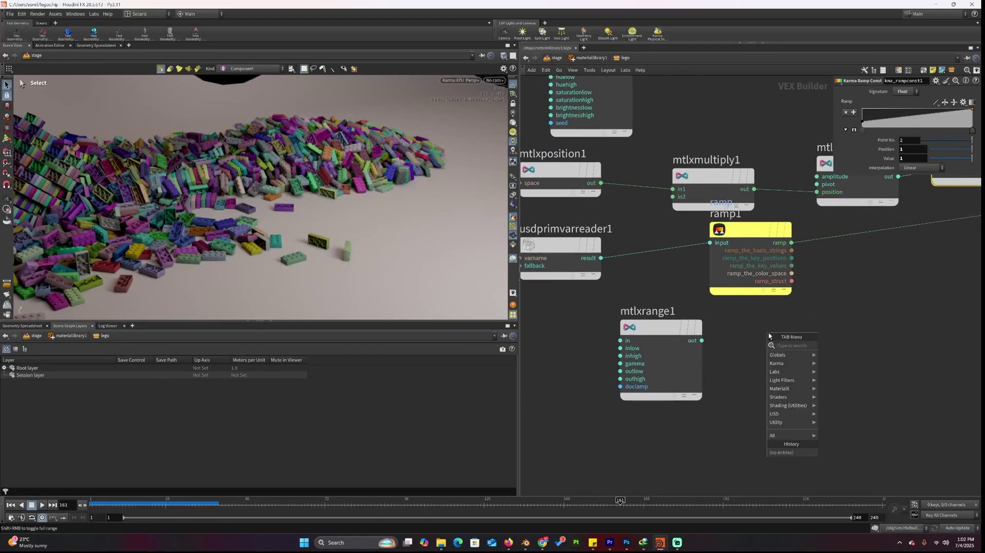
pyautogui.write('IMG')
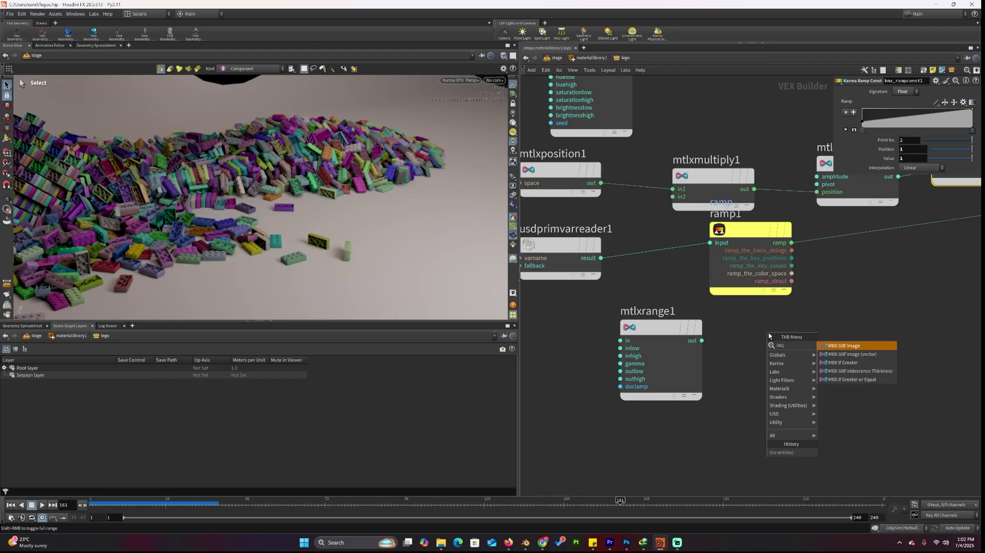
pyautogui.click(872, 348)
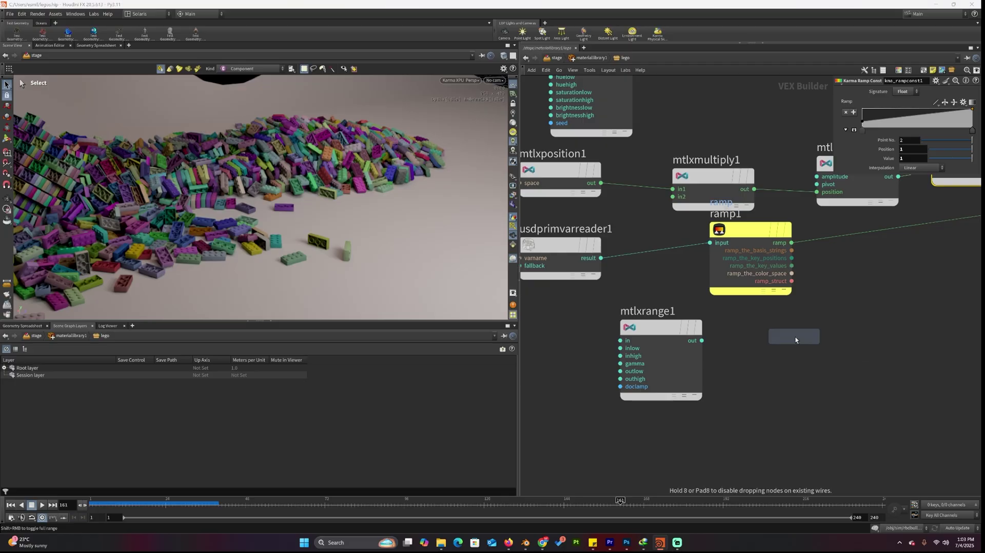
pyautogui.click(795, 337)
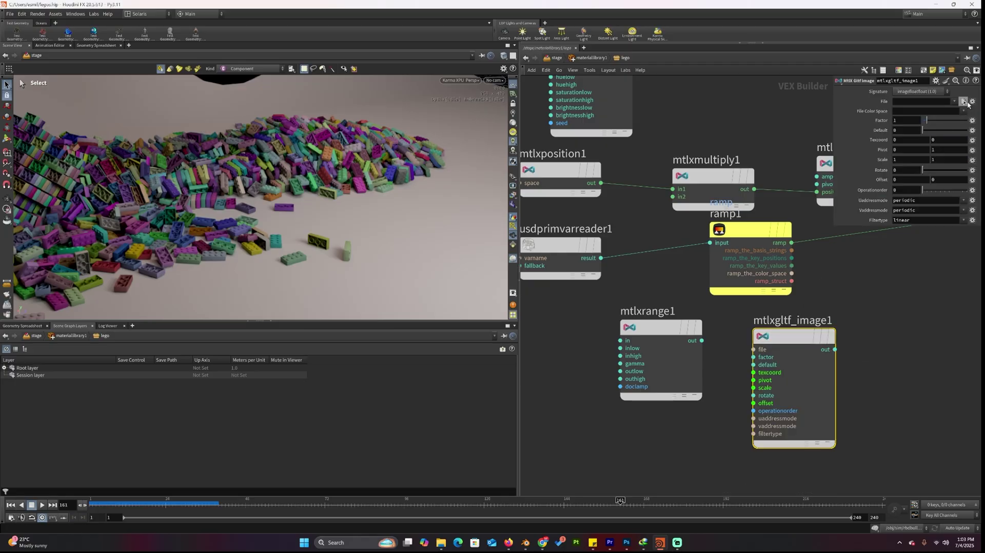
# Step: Load a DaySkyHDRI 4K EXR from E:/resources/sky/ into the image node and move the node further left in the network
pyautogui.click(964, 102)
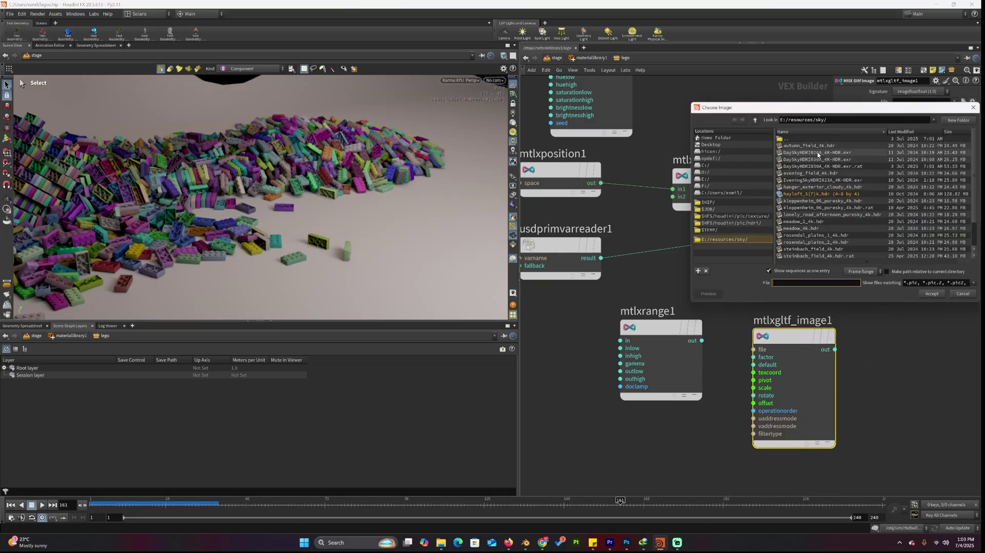
pyautogui.doubleClick(815, 159)
pyautogui.moveTo(804, 346); pyautogui.dragTo(570, 349)
pyautogui.scroll(-3, 802, 345)
pyautogui.moveTo(800, 345); pyautogui.dragTo(748, 403, button='middle')
# Step: Move the image node above mtlxmultiply1, attach a visualize node to its output, and view the bricks up close
pyautogui.moveTo(592, 399); pyautogui.dragTo(744, 200)
pyautogui.moveTo(783, 211); pyautogui.dragTo(665, 295, button='middle')
pyautogui.moveTo(631, 283); pyautogui.dragTo(628, 260)
pyautogui.click(631, 258)
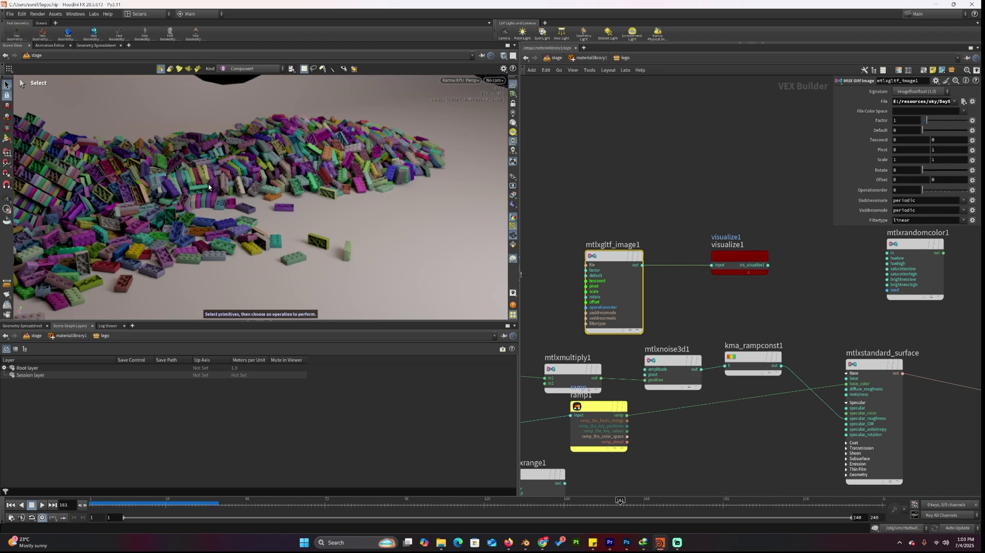
pyautogui.keyDown('alt'); pyautogui.moveTo(285, 208); pyautogui.dragTo(476, 270); pyautogui.keyUp('alt')
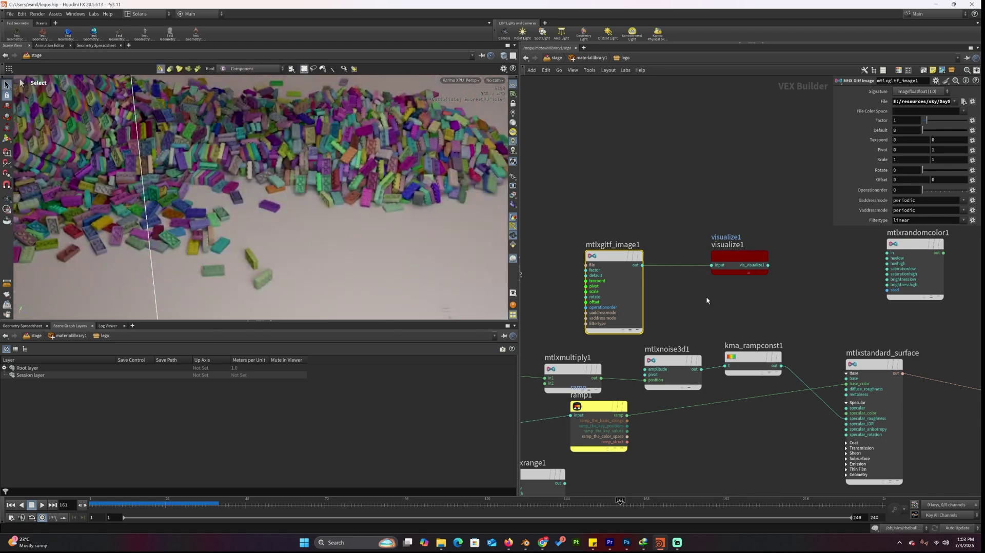
# Step: Connect the mtlxgltf_image1 output to the base_color input of mtlxstandard_surface
pyautogui.moveTo(634, 262); pyautogui.dragTo(846, 384)
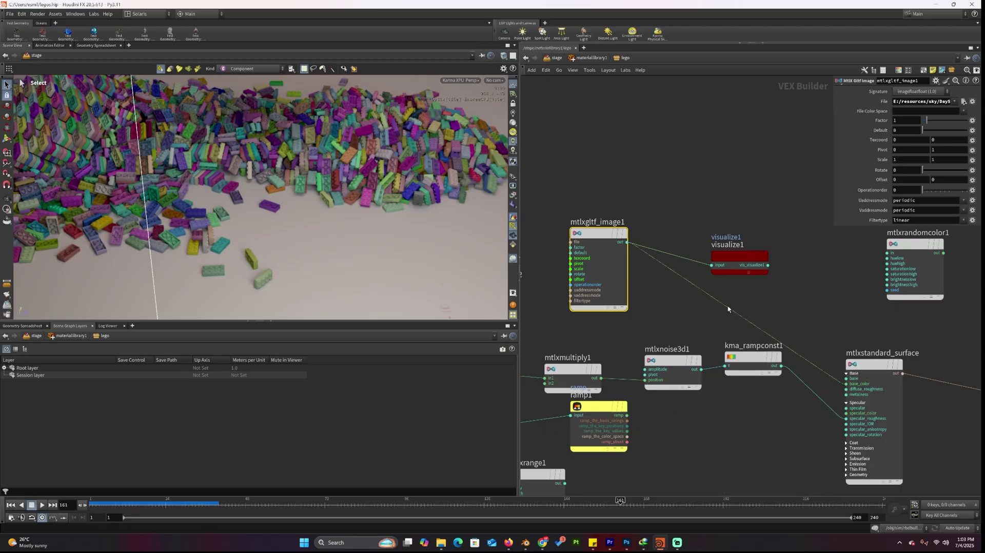
pyautogui.scroll(-4, 826, 323)
pyautogui.scroll(2, 825, 323)
pyautogui.middleClick(670, 257)
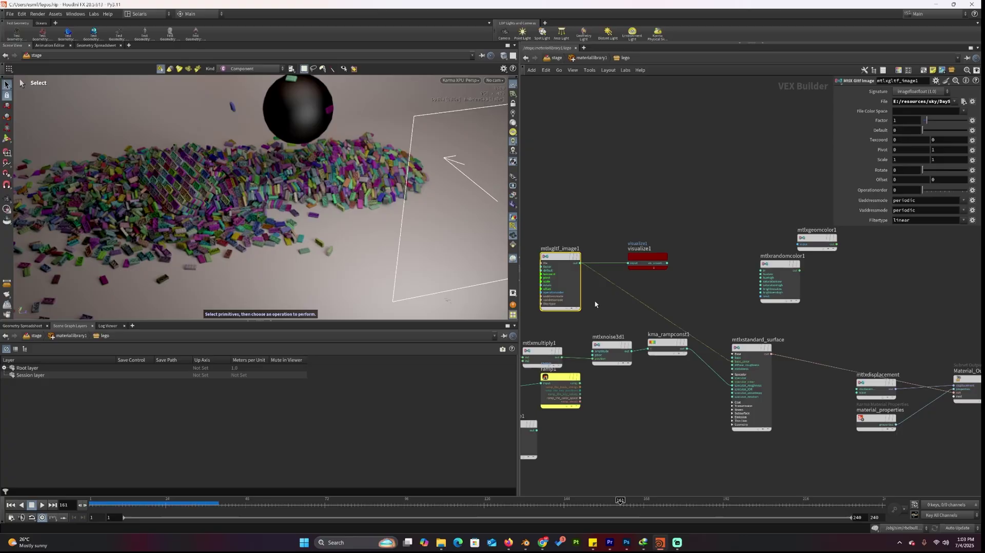
pyautogui.scroll(3, 594, 301)
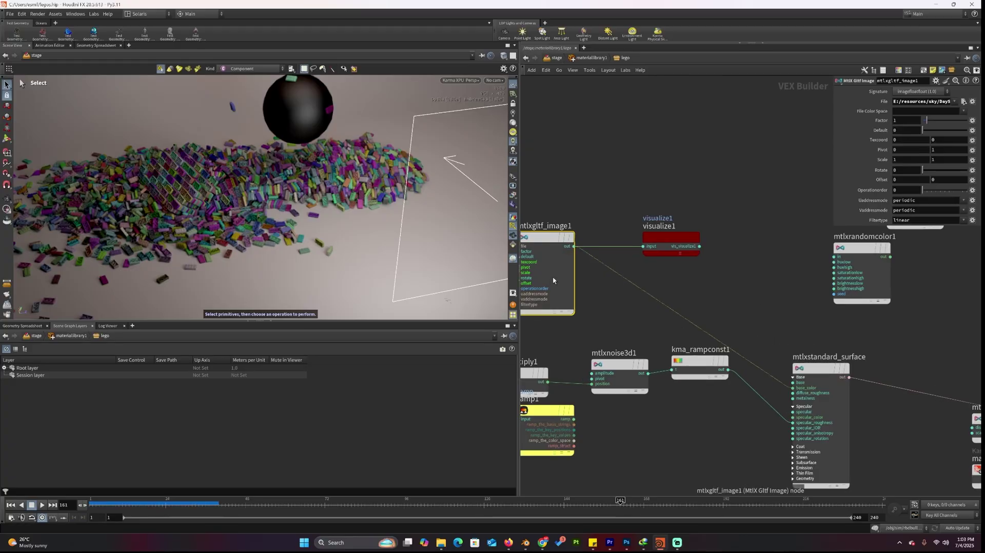
# Step: Return to the stage network and move materiallibrary1 up, closer to arealight3
pyautogui.click(570, 58)
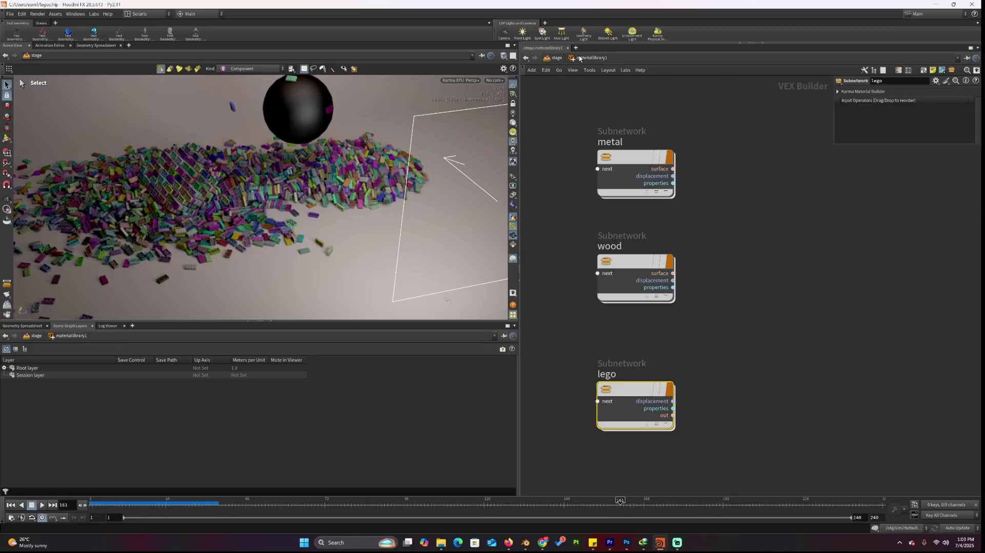
pyautogui.press('u')
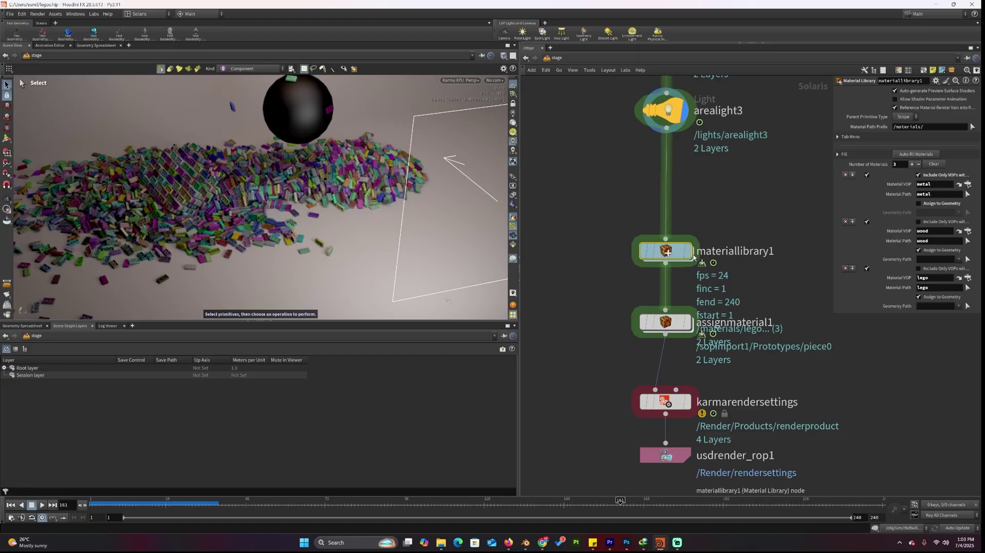
pyautogui.moveTo(694, 256); pyautogui.dragTo(690, 215)
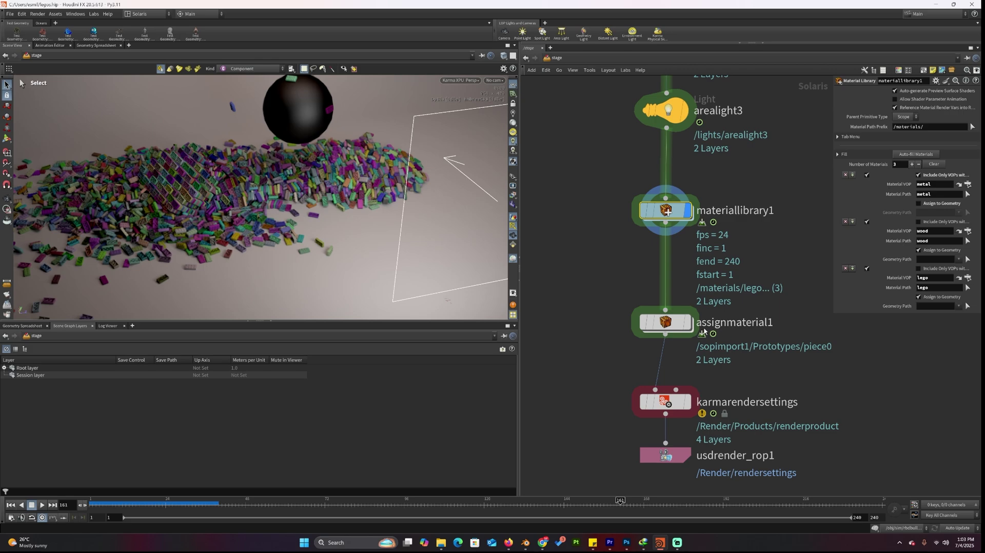
# Step: Review the metal, wood and lego materials inside materiallibrary1 and go back to the stage network
pyautogui.doubleClick(667, 211)
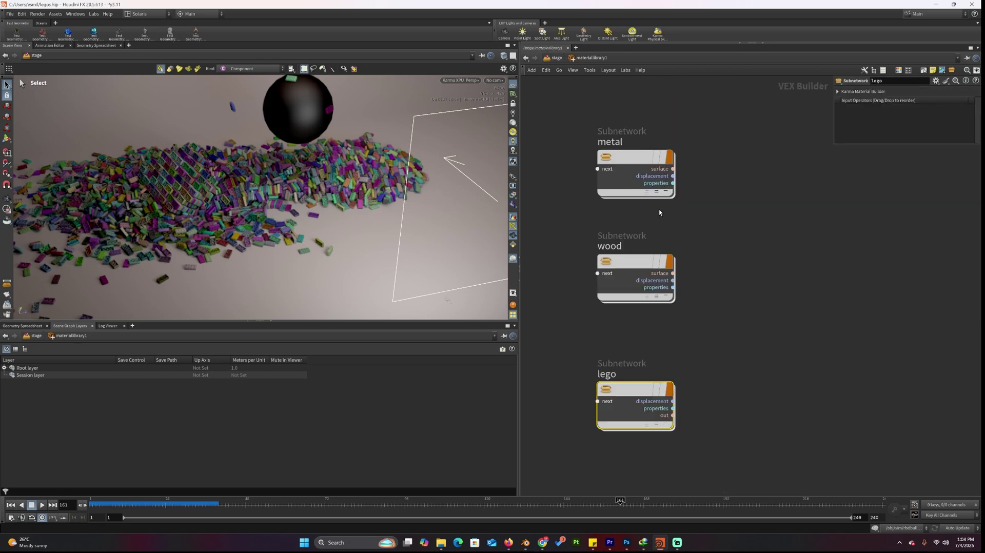
pyautogui.moveTo(587, 112); pyautogui.dragTo(745, 437)
pyautogui.click(779, 333)
pyautogui.click(556, 58)
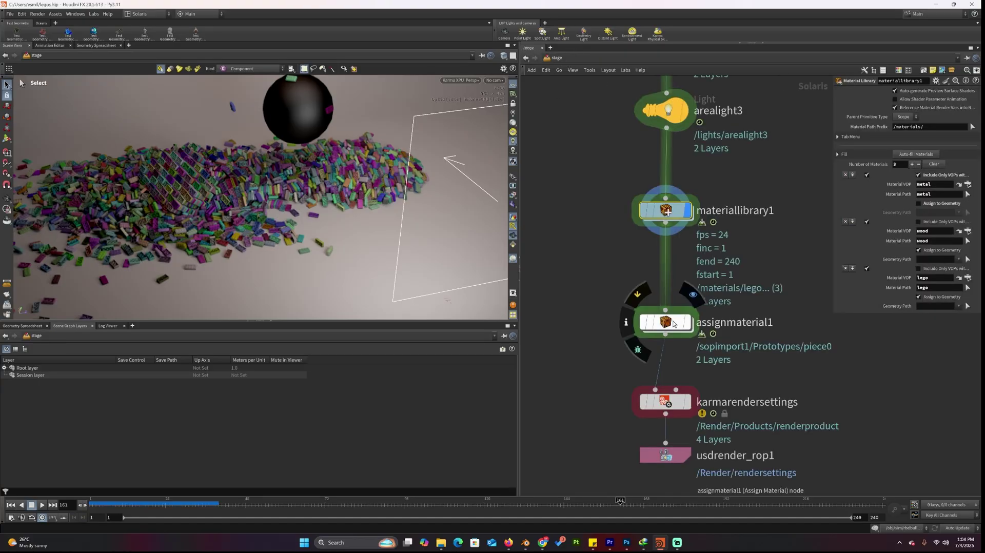
# Step: Display the assignmaterial1 node and show the parameters of usdrender_rop1
pyautogui.moveTo(691, 325)
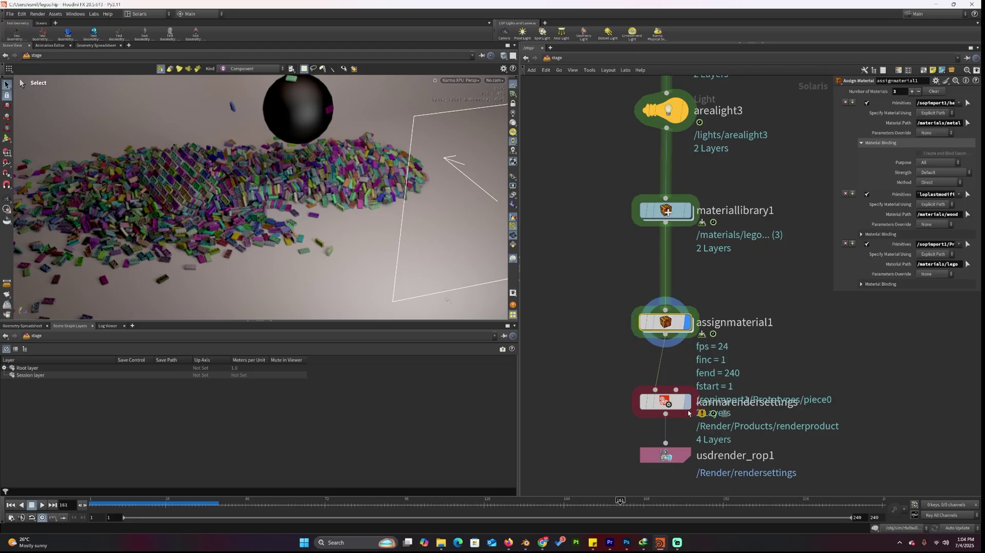
pyautogui.click(682, 455)
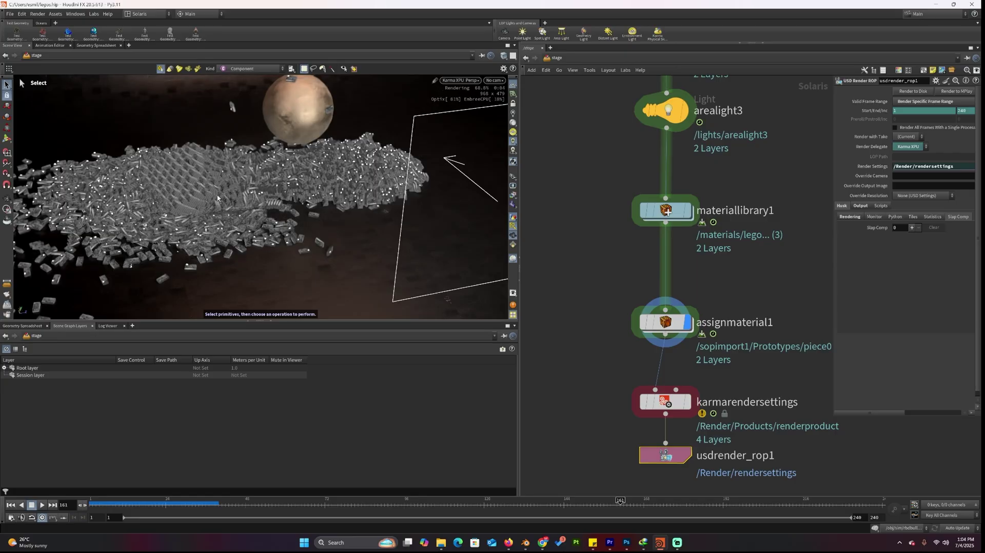
# Step: Inspect the rendered lego bricks close up in the Karma viewport
pyautogui.press('Escape')
pyautogui.moveTo(220, 224); pyautogui.dragTo(357, 146)
pyautogui.moveTo(357, 146); pyautogui.dragTo(363, 179, button='right')
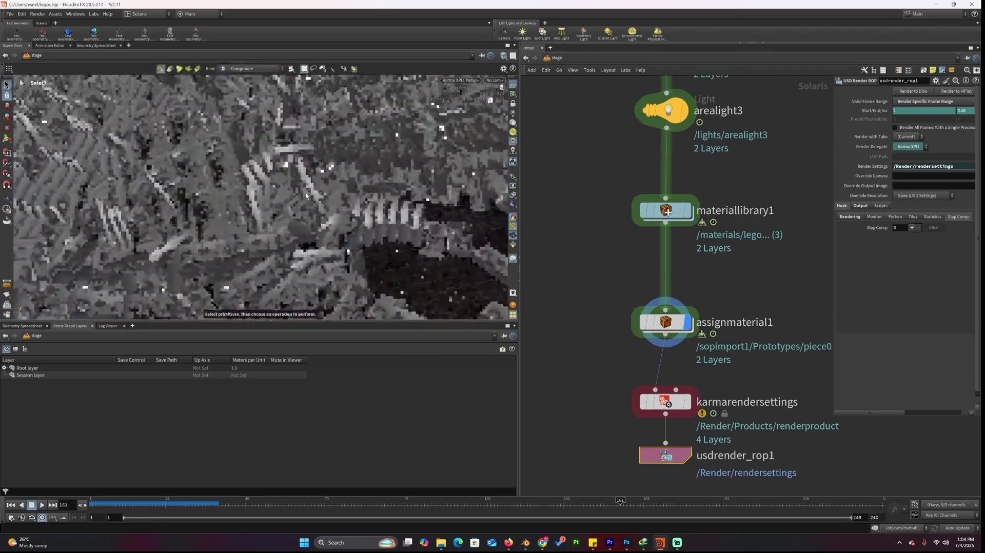
pyautogui.press('s')
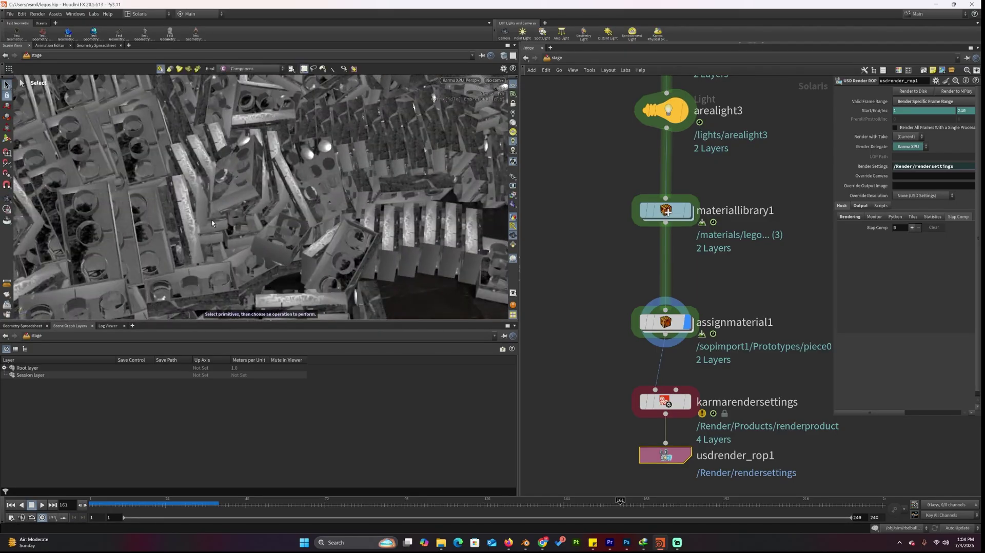
# Step: Reopen the lego material inside materiallibrary1 and delete the visualize1 node
pyautogui.doubleClick(676, 210)
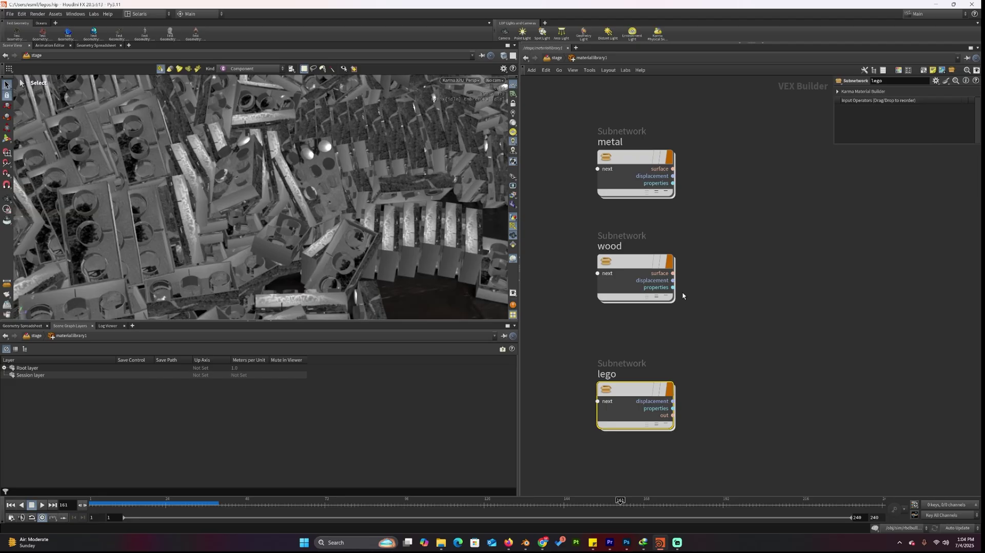
pyautogui.doubleClick(665, 388)
pyautogui.moveTo(595, 284); pyautogui.dragTo(658, 260, button='middle')
pyautogui.scroll(2, 658, 260)
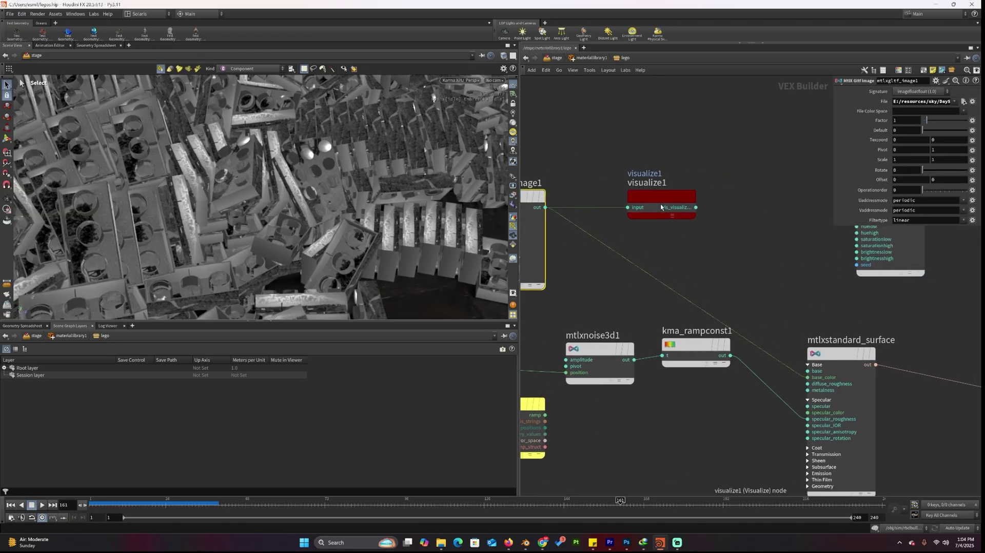
pyautogui.click(661, 205)
pyautogui.press('Delete')
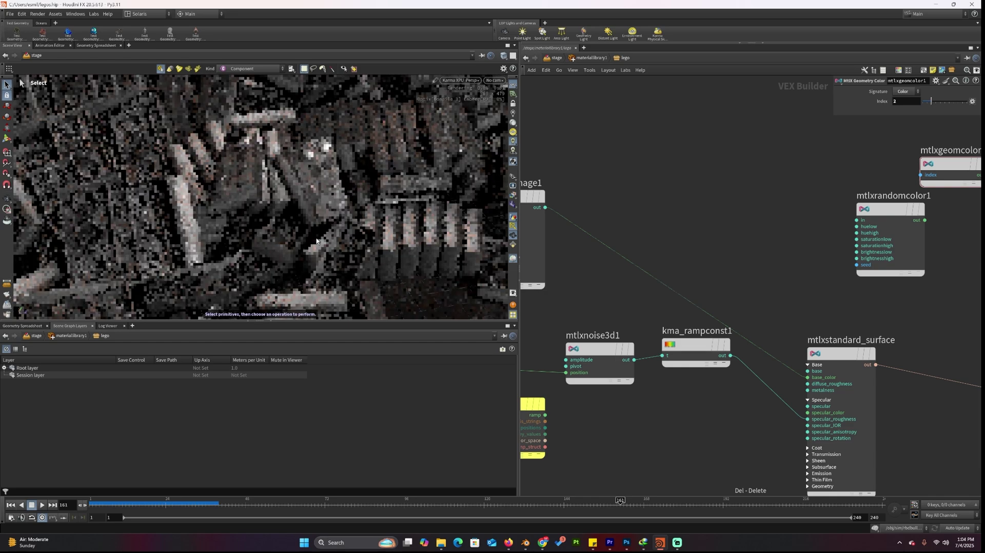
# Step: Delete the connection between mtlxgltf_image1 and the base_color input of mtlxstandard_surface
pyautogui.moveTo(733, 306); pyautogui.dragTo(767, 297, button='middle')
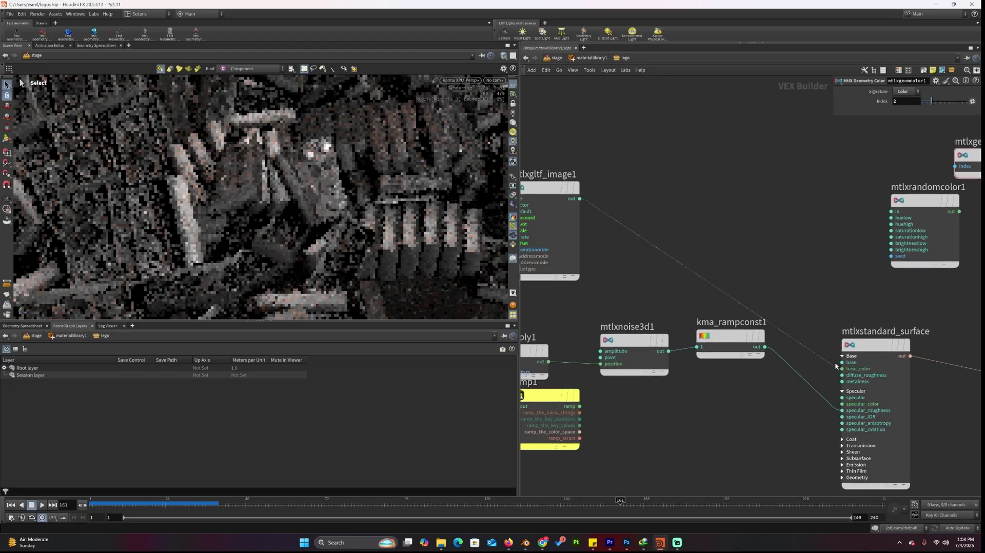
pyautogui.moveTo(659, 203); pyautogui.dragTo(678, 269)
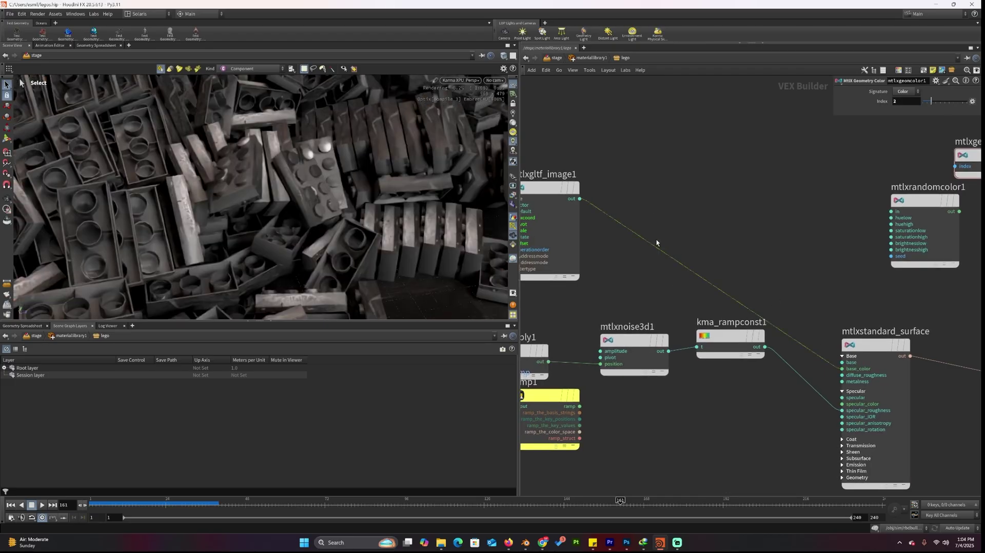
pyautogui.press('Delete')
pyautogui.moveTo(877, 347)
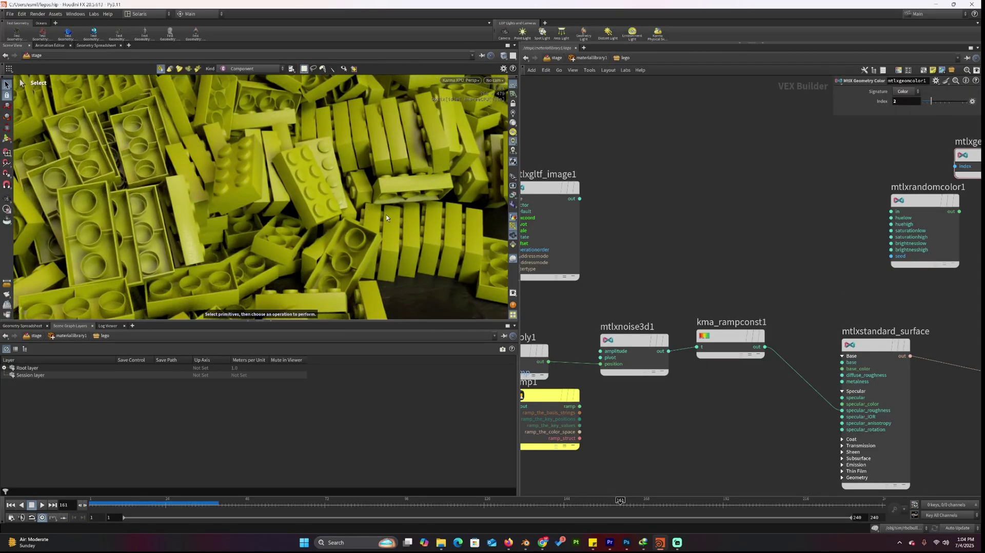
# Step: Connect the kma_rampconst1 output to the base_color input of mtlxstandard_surface
pyautogui.scroll(-2, 774, 389)
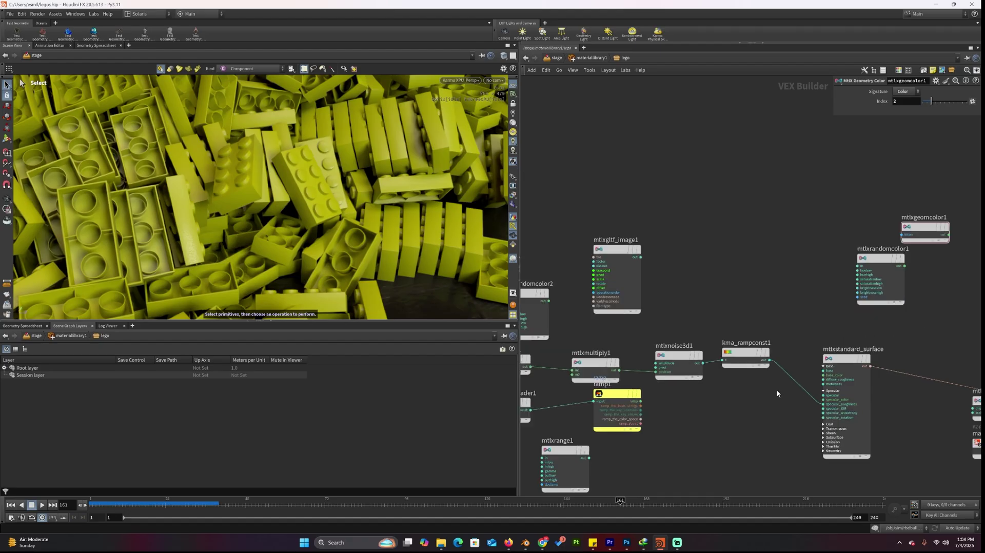
pyautogui.scroll(2, 748, 391)
pyautogui.moveTo(719, 374); pyautogui.dragTo(784, 364, button='middle')
pyautogui.moveTo(837, 338); pyautogui.dragTo(919, 358)
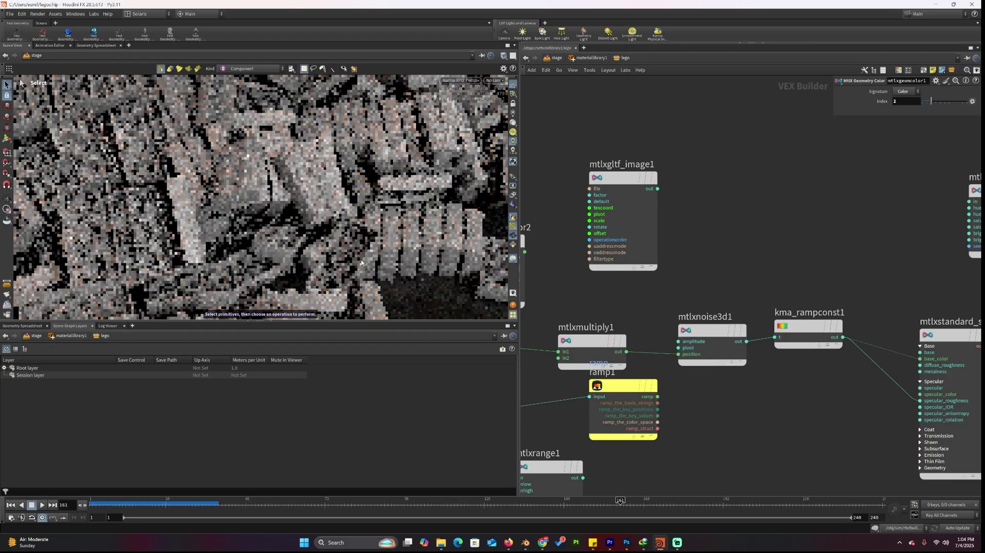
# Step: Connect the ramp output of ramp1 to the base_color input of mtlxstandard_surface, replacing the kma_rampconst1 connection
pyautogui.moveTo(682, 391); pyautogui.dragTo(654, 378, button='middle')
pyautogui.click(630, 384)
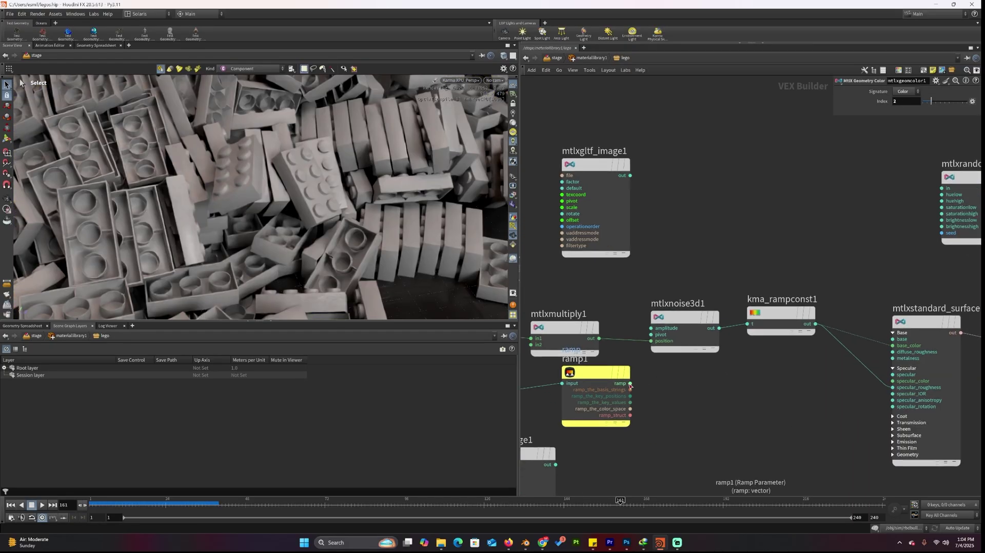
pyautogui.click(893, 346)
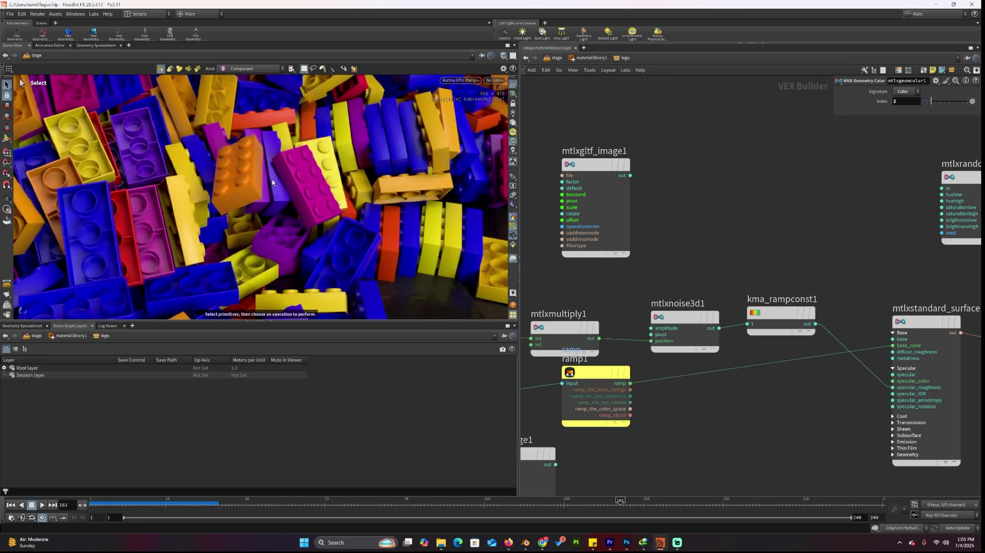
# Step: Leave the lego material and return to the stage network to view the assignmaterial1, karmarendersettings and usdrender_rop1 nodes
pyautogui.click(593, 58)
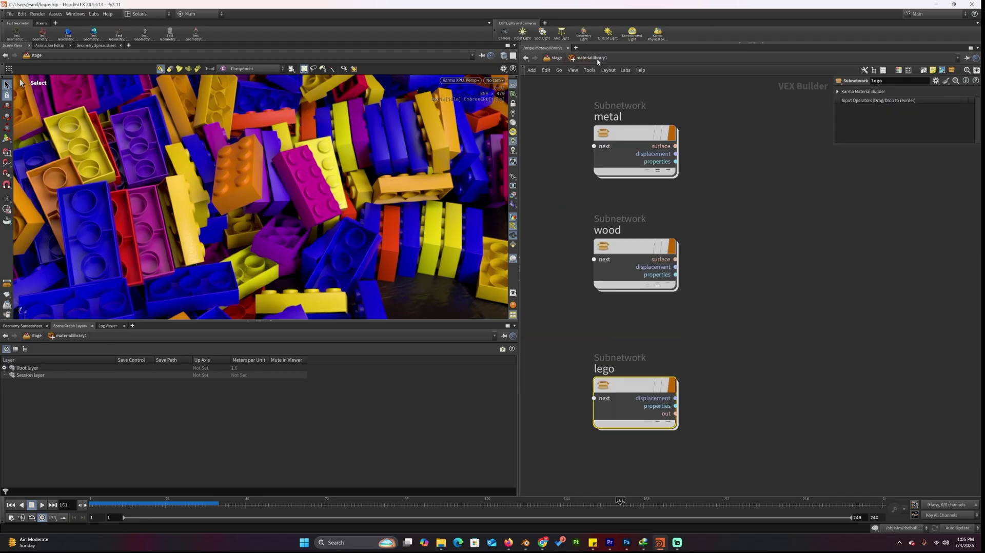
pyautogui.click(557, 58)
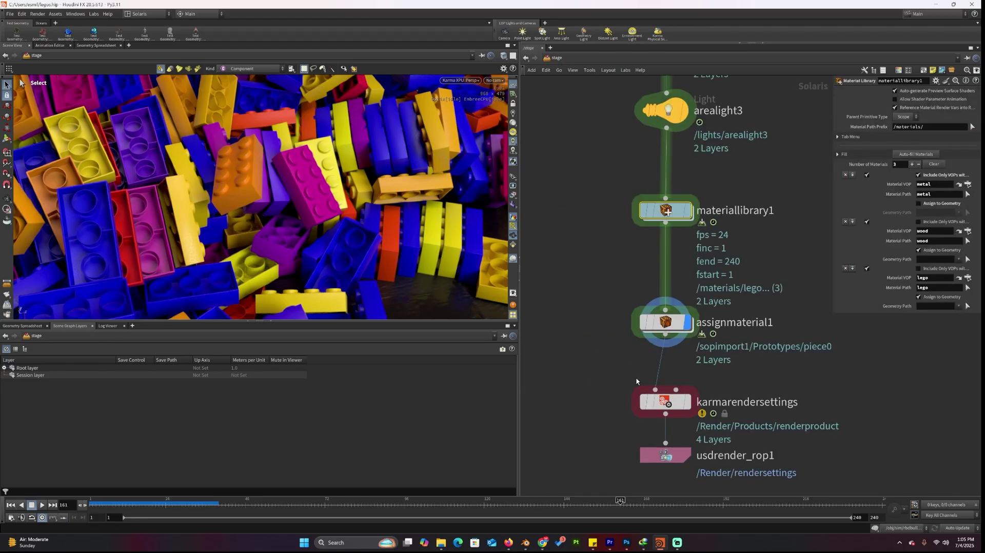
pyautogui.moveTo(607, 373); pyautogui.dragTo(604, 301, button='middle')
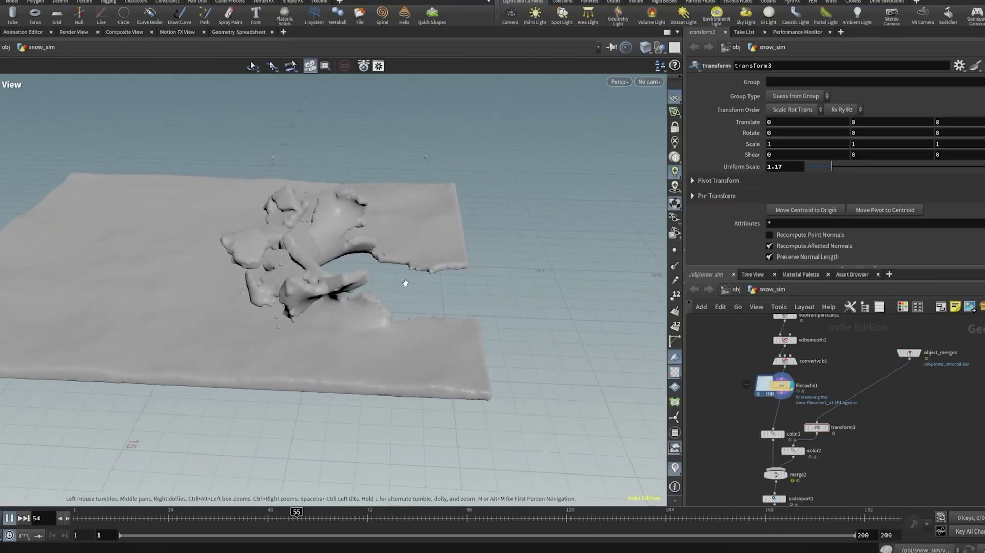
# Step: Examine the snow simulation playback from another angle and the snow_sim nodes feeding filecache1
pyautogui.moveTo(195, 304); pyautogui.dragTo(411, 325, button='middle')
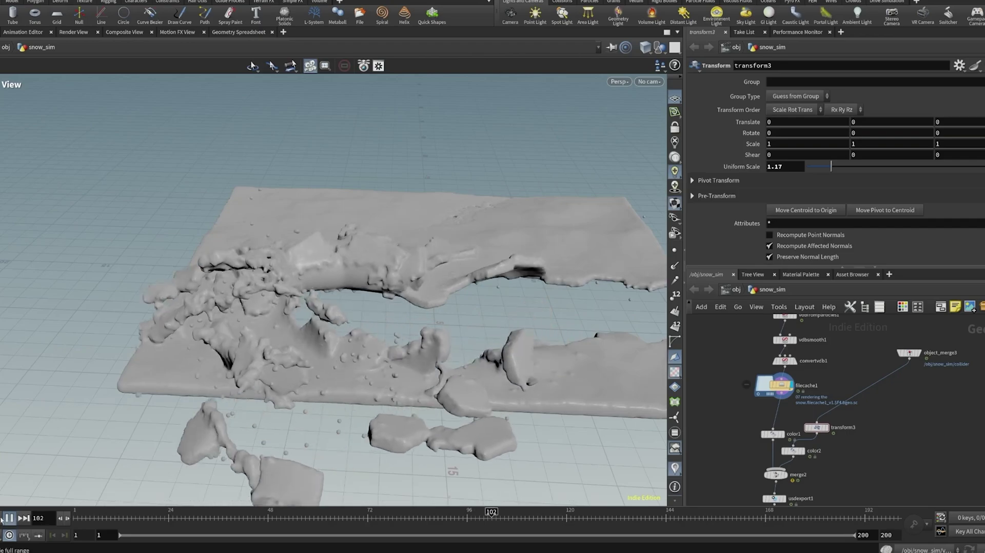
pyautogui.moveTo(920, 414); pyautogui.dragTo(906, 443, button='middle')
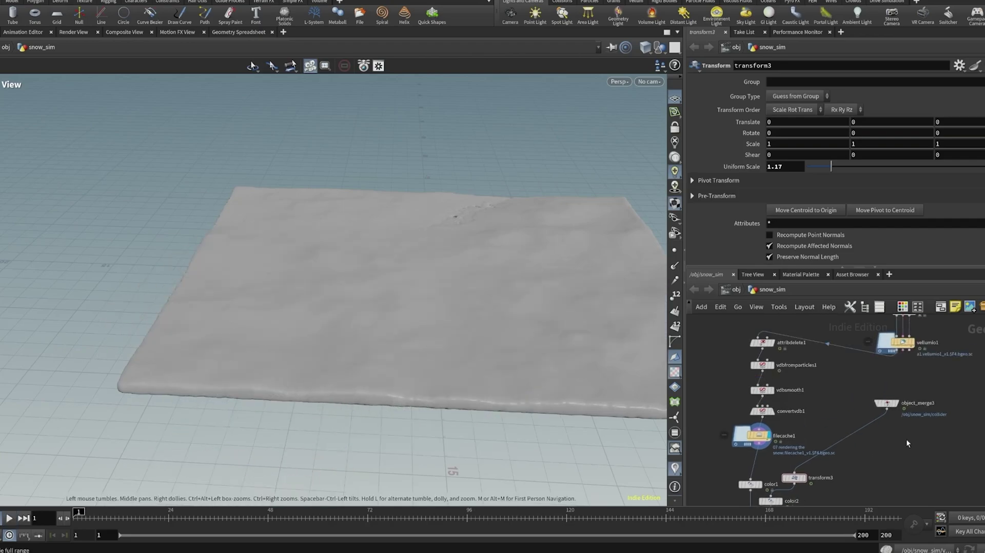